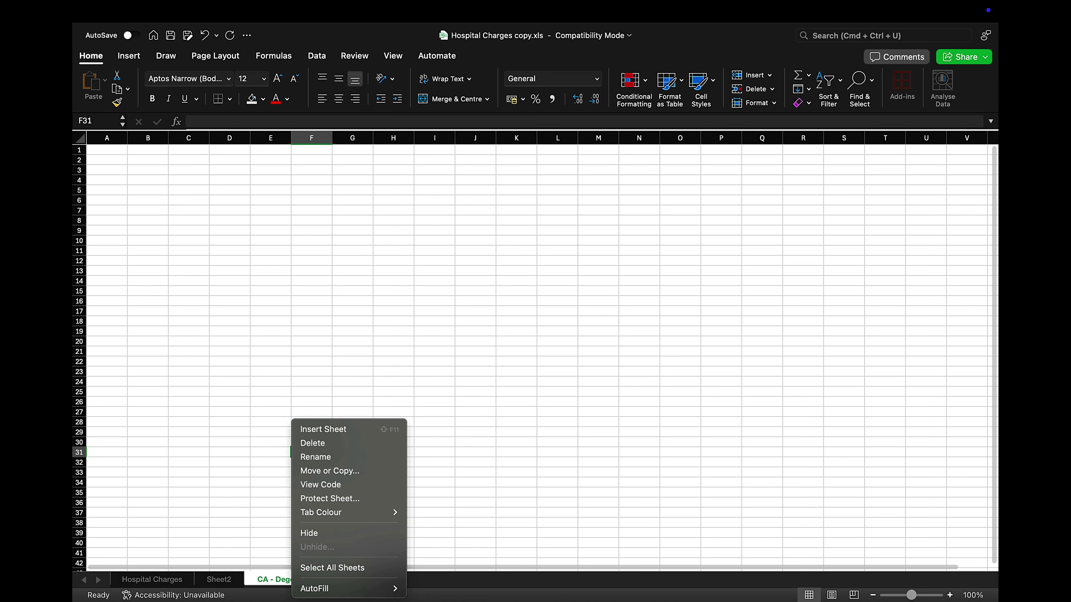
# Step: Set the tab colour of the CA - Degenarative Provider sheet to the standard yellow
pyautogui.moveTo(371, 512)
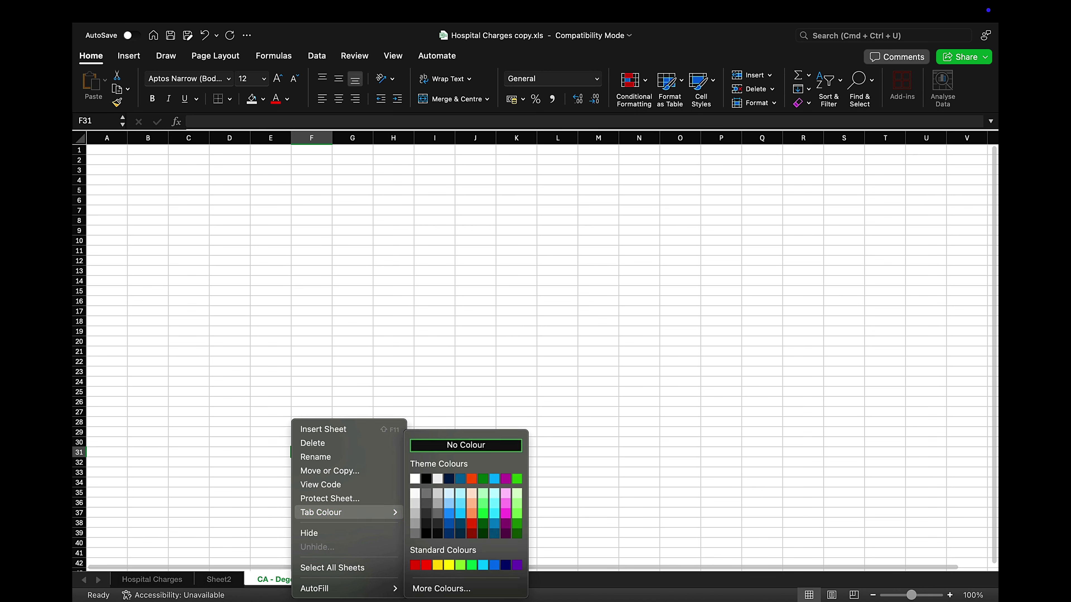
pyautogui.click(449, 565)
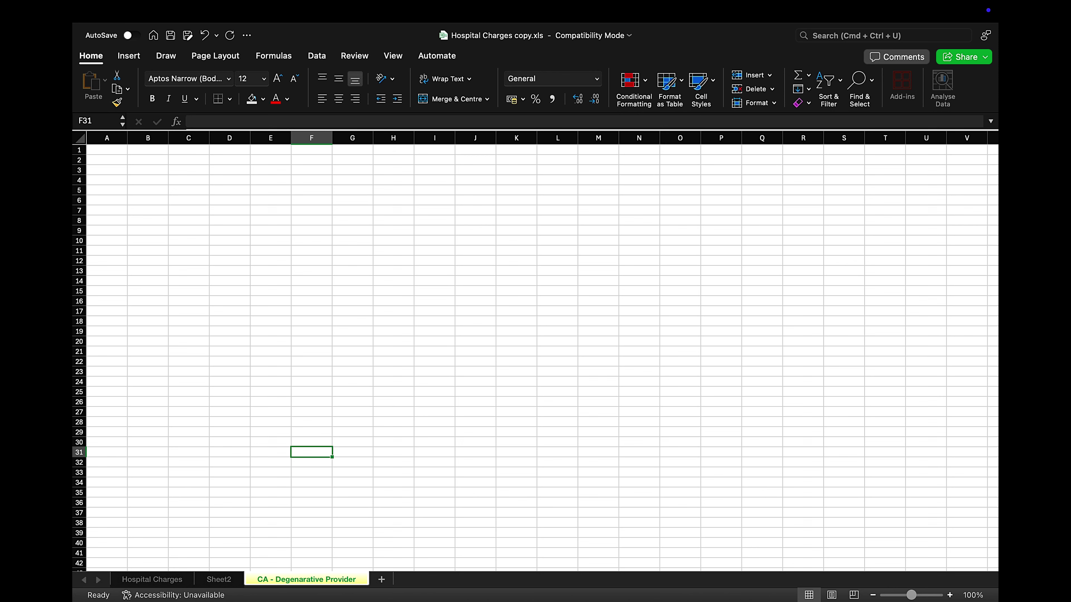
# Step: Hide the CA - Degenarative Provider sheet and unhide it again
pyautogui.rightClick(295, 579)
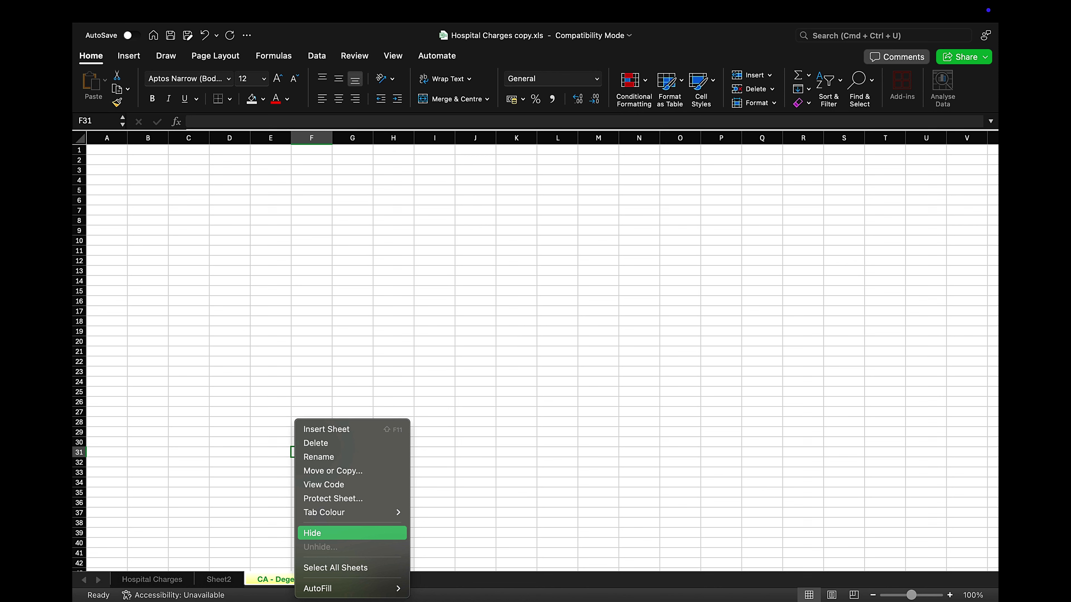
pyautogui.click(332, 533)
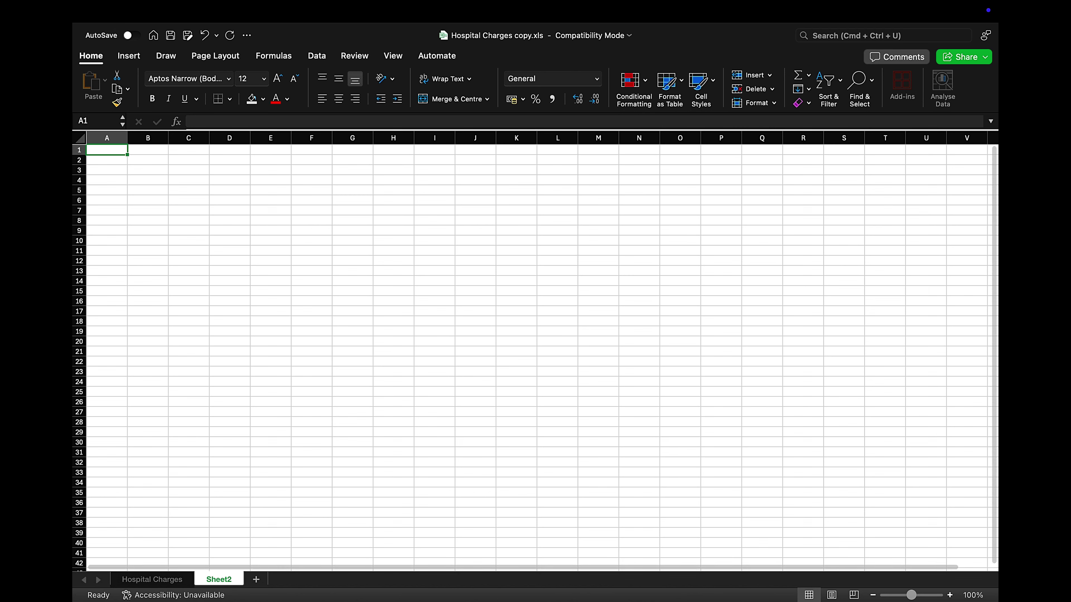
pyautogui.rightClick(213, 579)
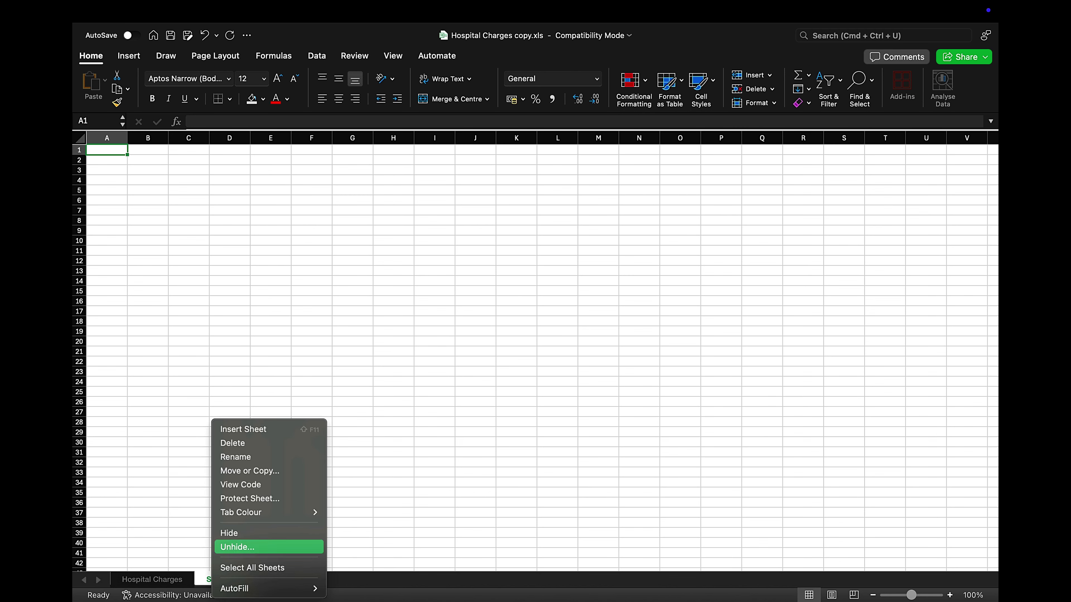
pyautogui.click(237, 546)
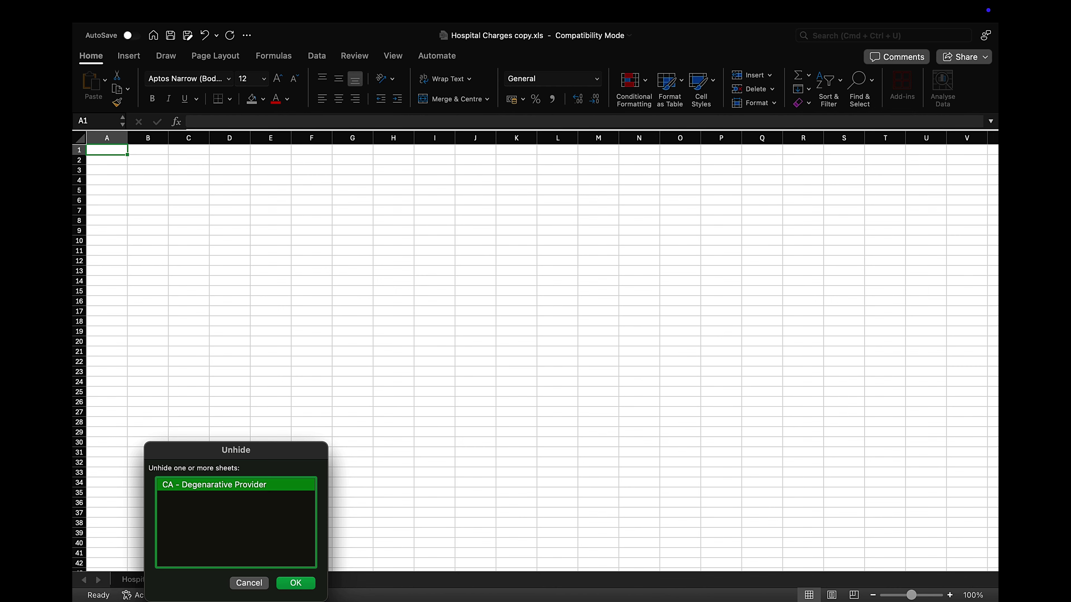
pyautogui.press('Return')
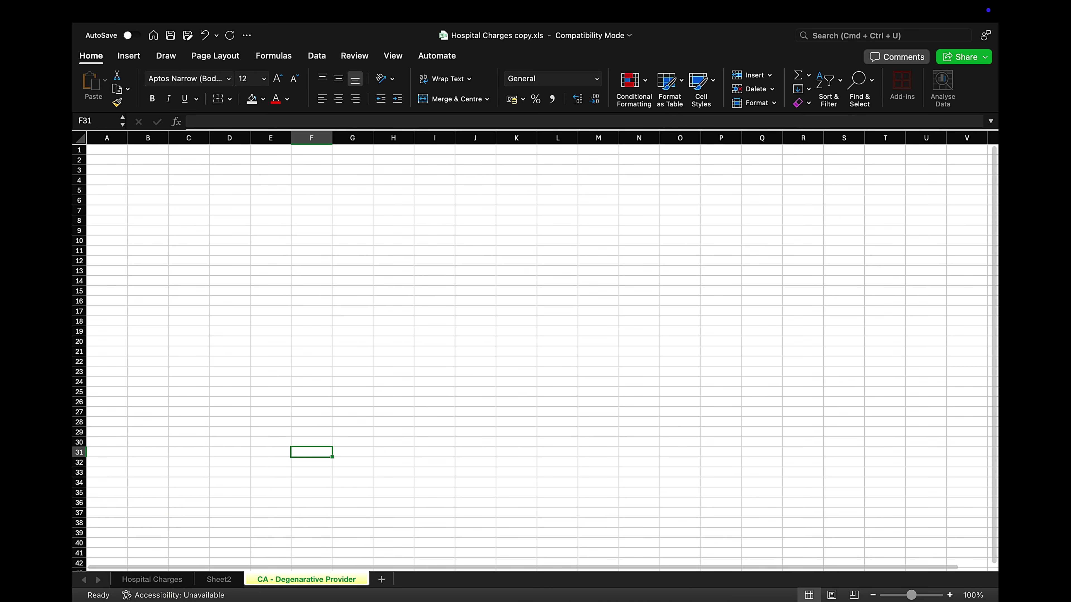
# Step: Select all sheets as a group, then return to only the CA - Degenarative Provider sheet
pyautogui.rightClick(297, 579)
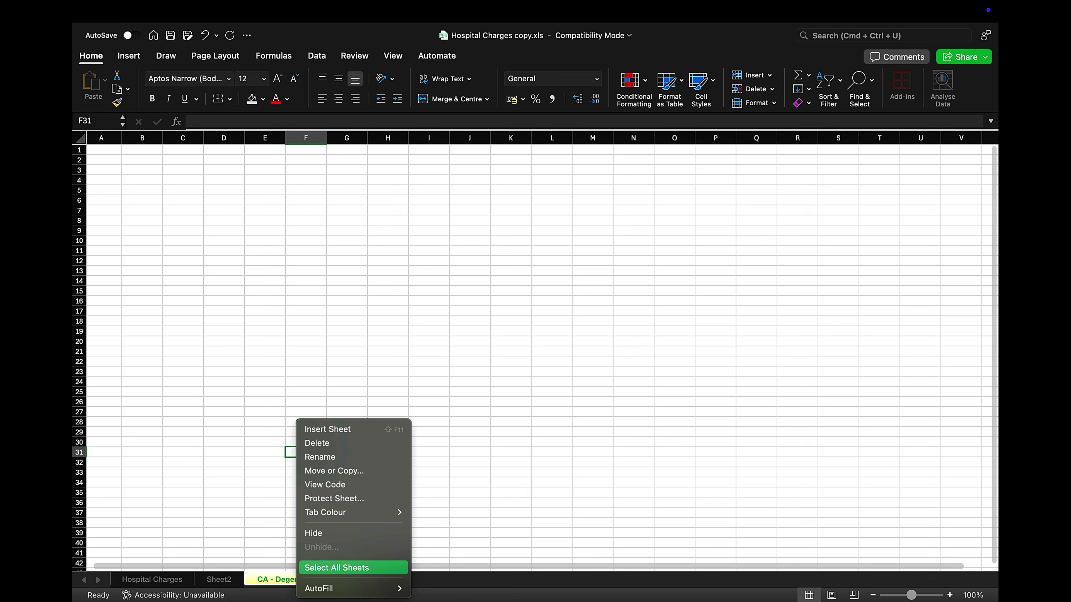
pyautogui.click(336, 568)
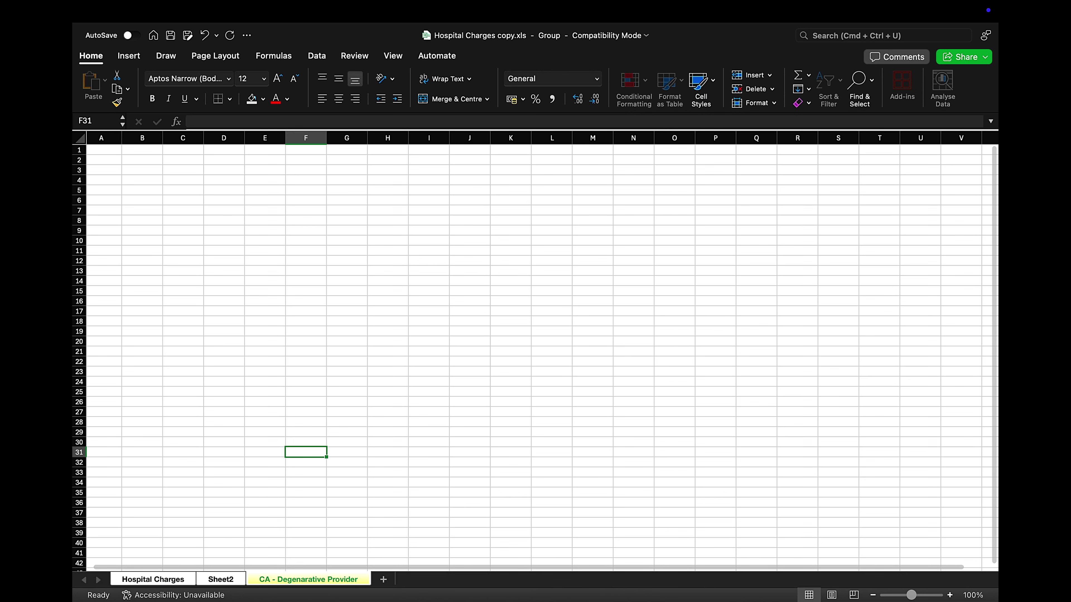
pyautogui.rightClick(304, 579)
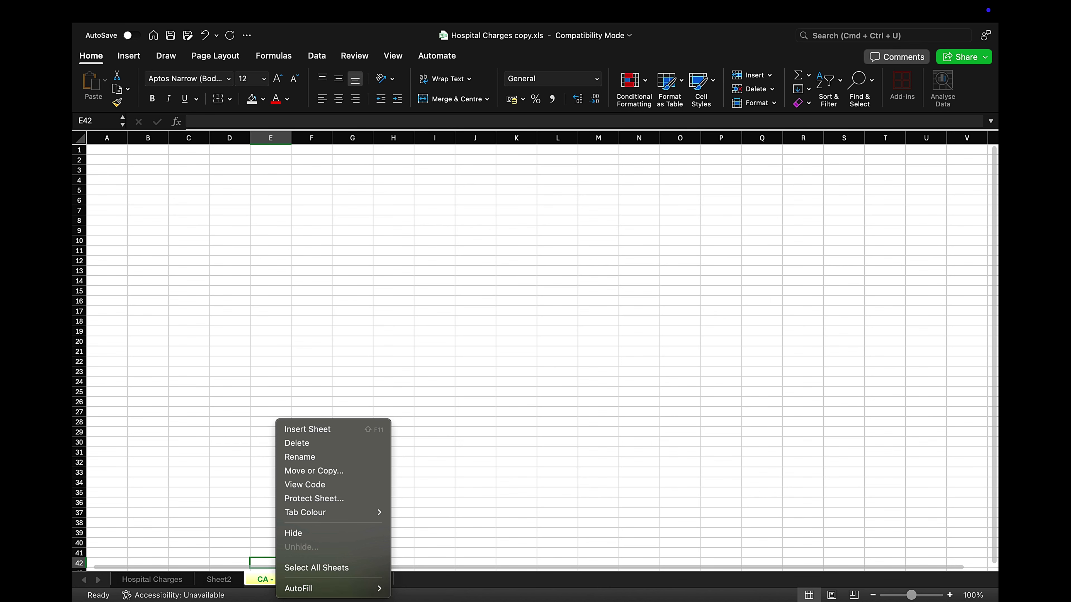
pyautogui.press('Escape')
pyautogui.click(188, 463)
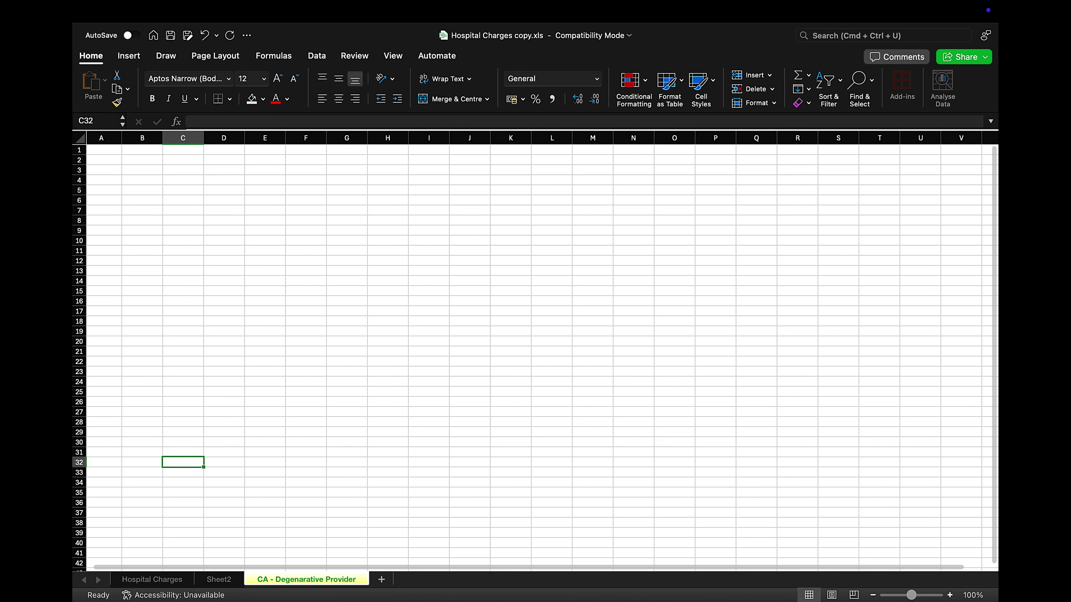
# Step: Delete Sheet2 from the workbook
pyautogui.click(153, 580)
pyautogui.click(220, 579)
pyautogui.rightClick(220, 580)
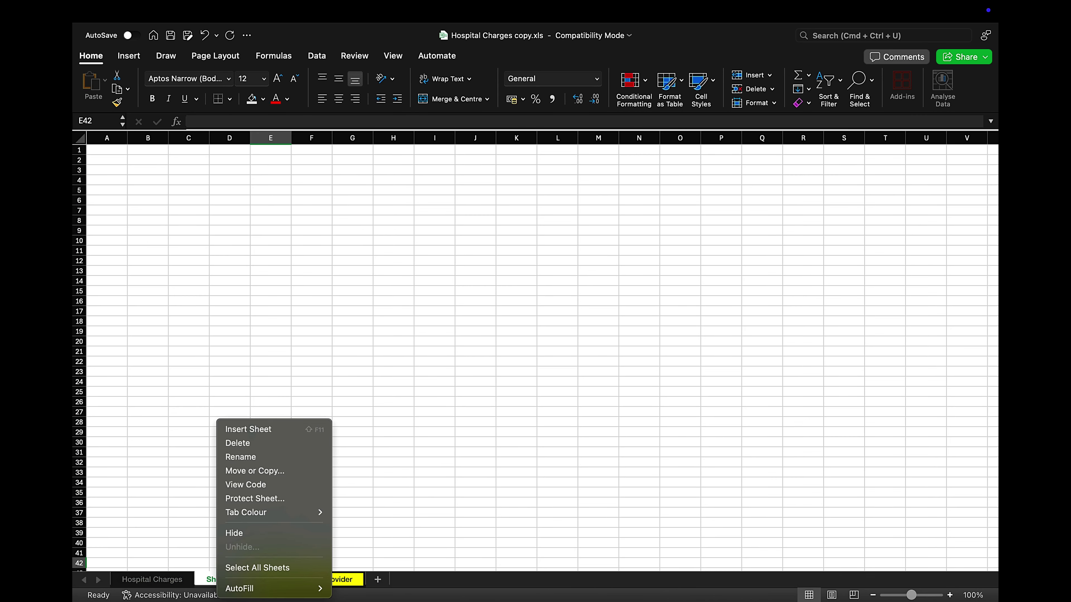
pyautogui.click(238, 443)
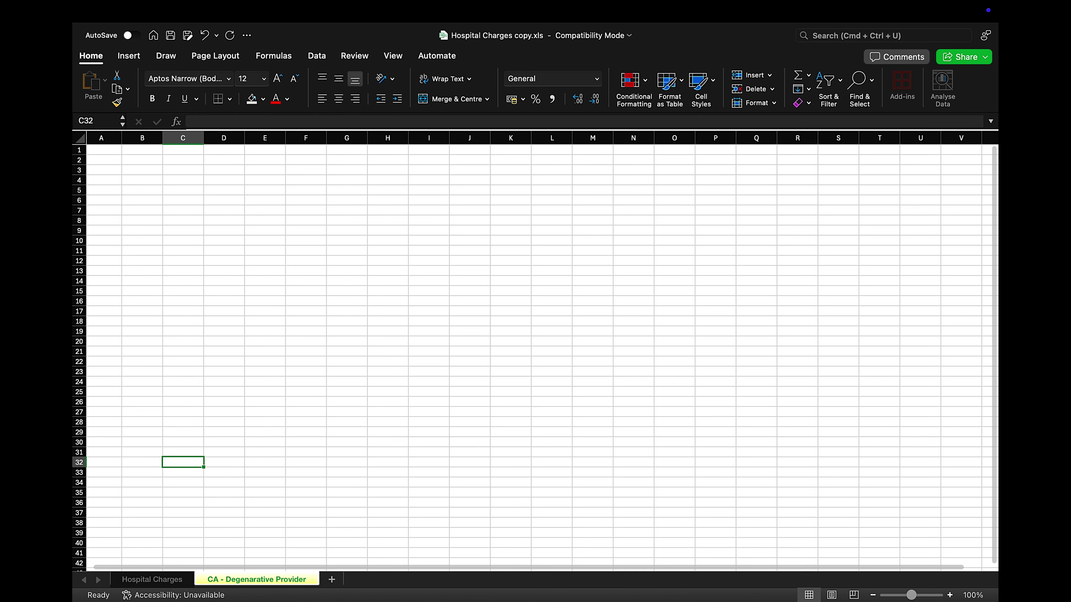
# Step: On the Hospital Charges sheet, select columns A to C, then rows 1136 to 1154, and clear the selection
pyautogui.click(153, 579)
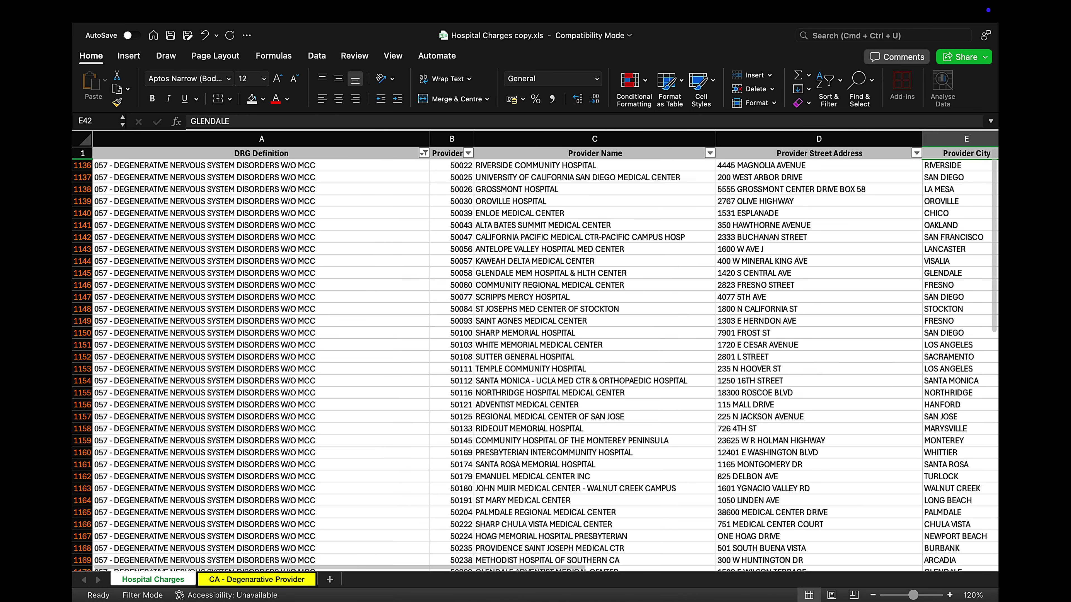
pyautogui.click(256, 579)
pyautogui.click(153, 579)
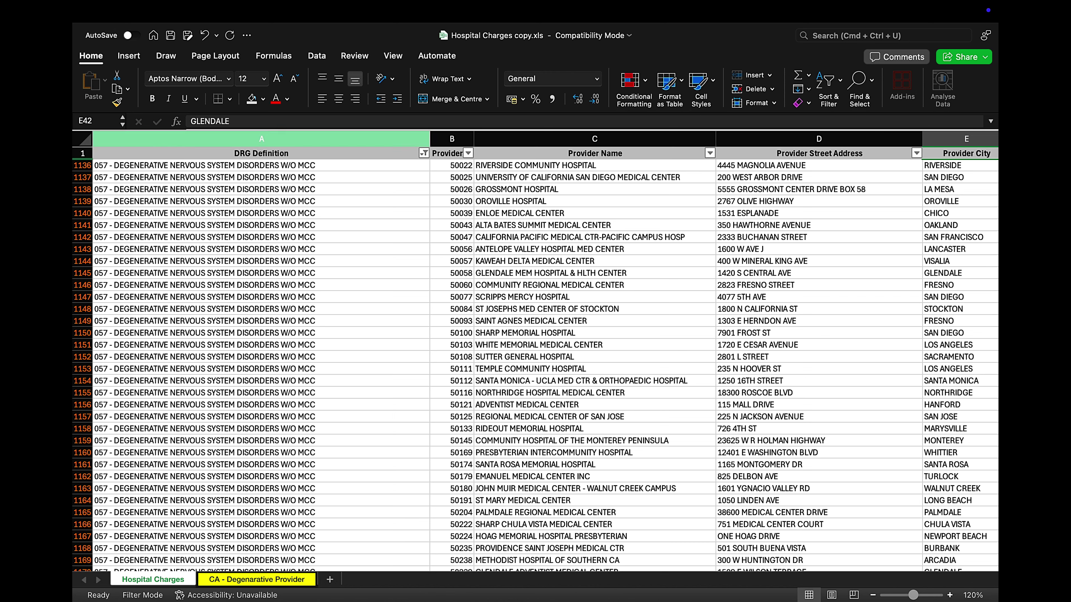
pyautogui.click(261, 138)
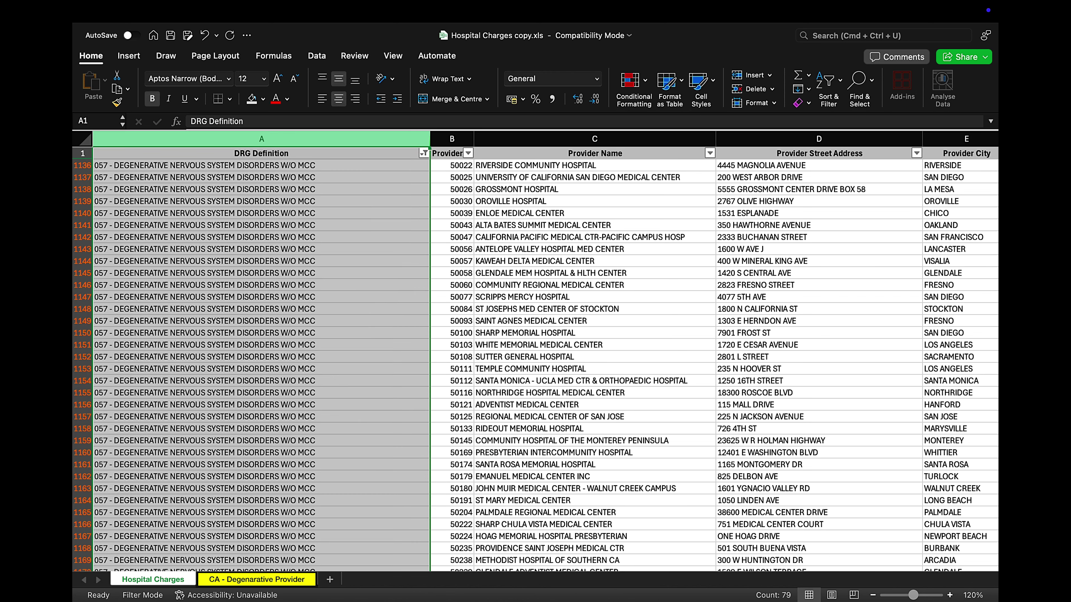
pyautogui.moveTo(261, 139); pyautogui.dragTo(713, 140)
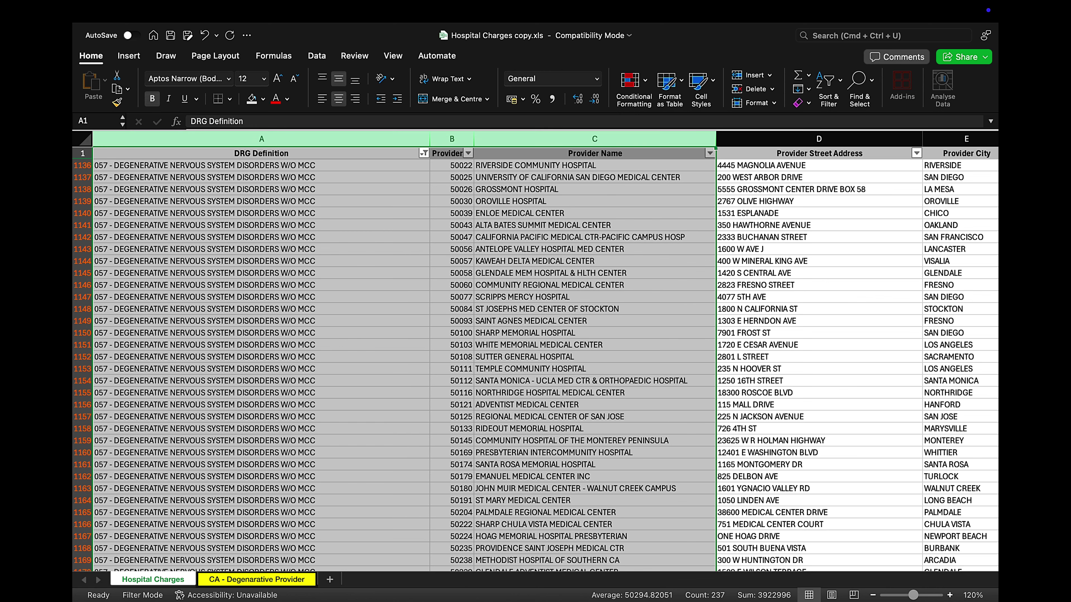
pyautogui.click(262, 190)
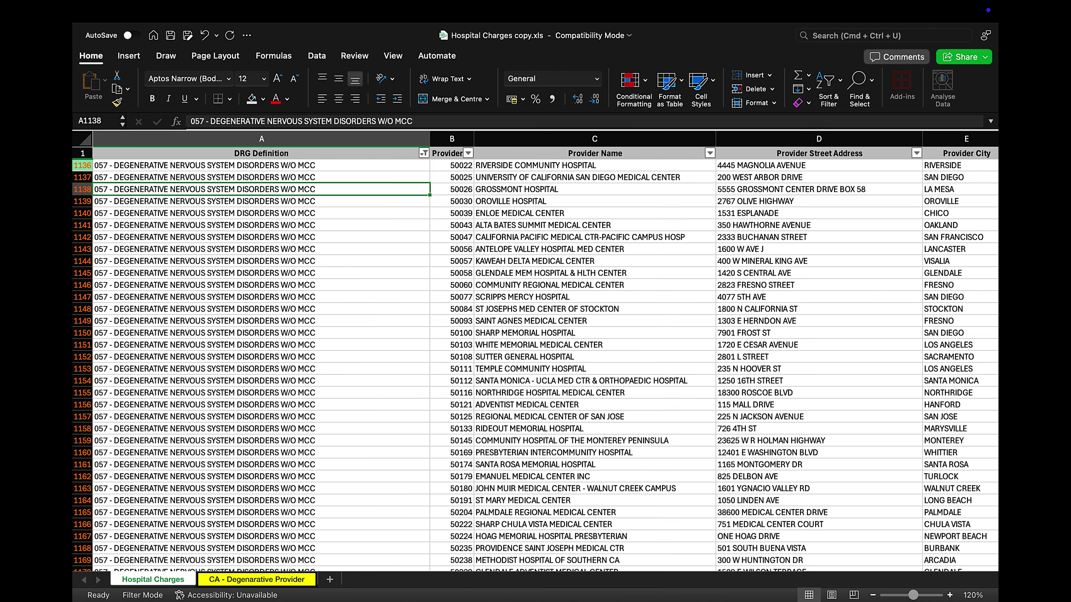
pyautogui.moveTo(82, 166); pyautogui.dragTo(82, 380)
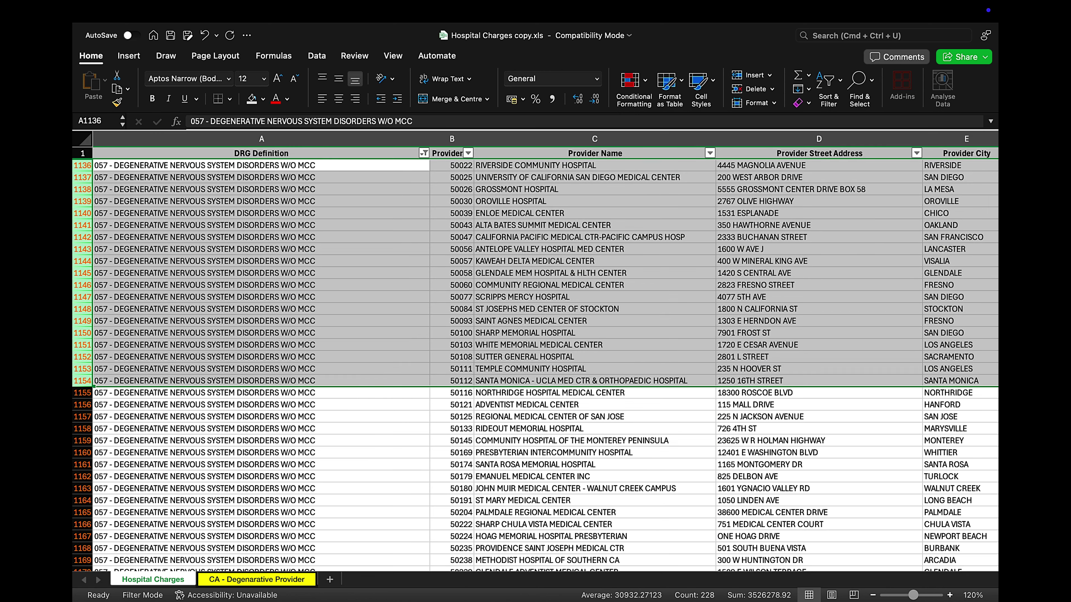
pyautogui.click(261, 357)
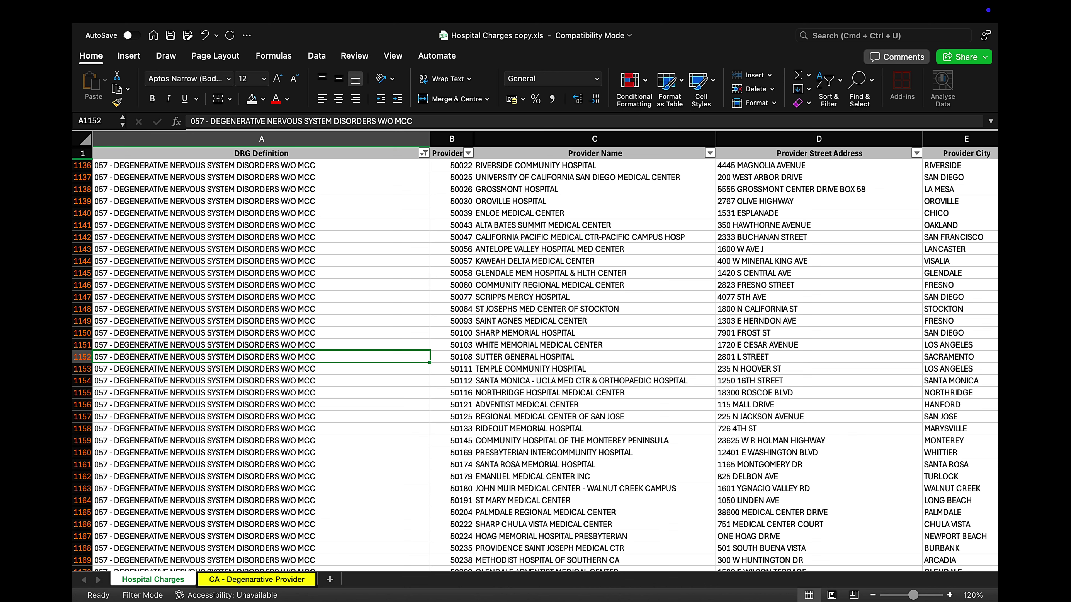
# Step: Select and copy the entire filtered Hospital Charges sheet
pyautogui.click(82, 139)
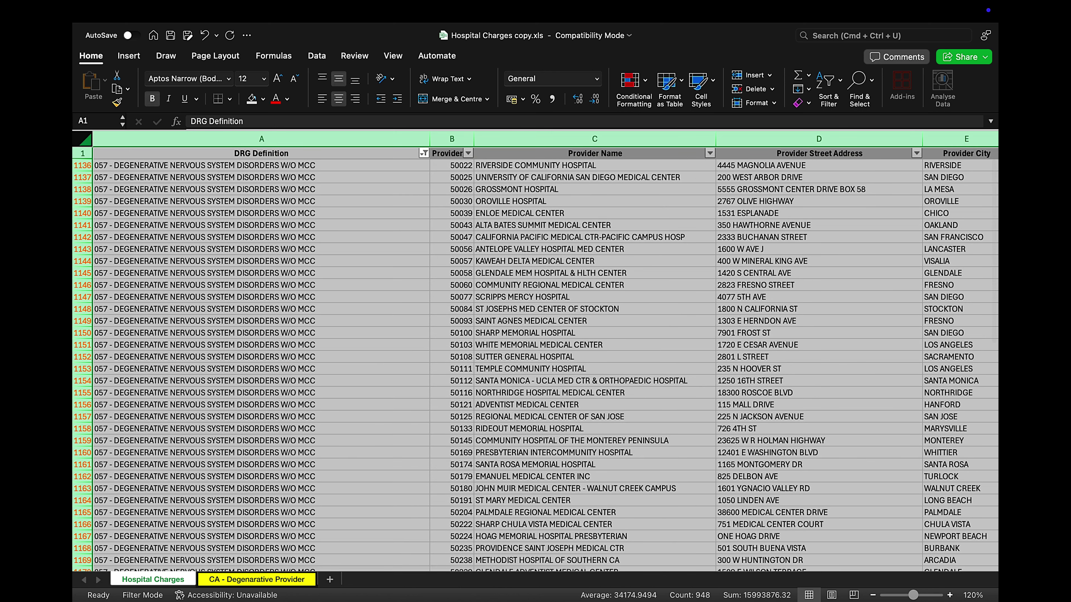
pyautogui.scroll(-5, 536, 360)
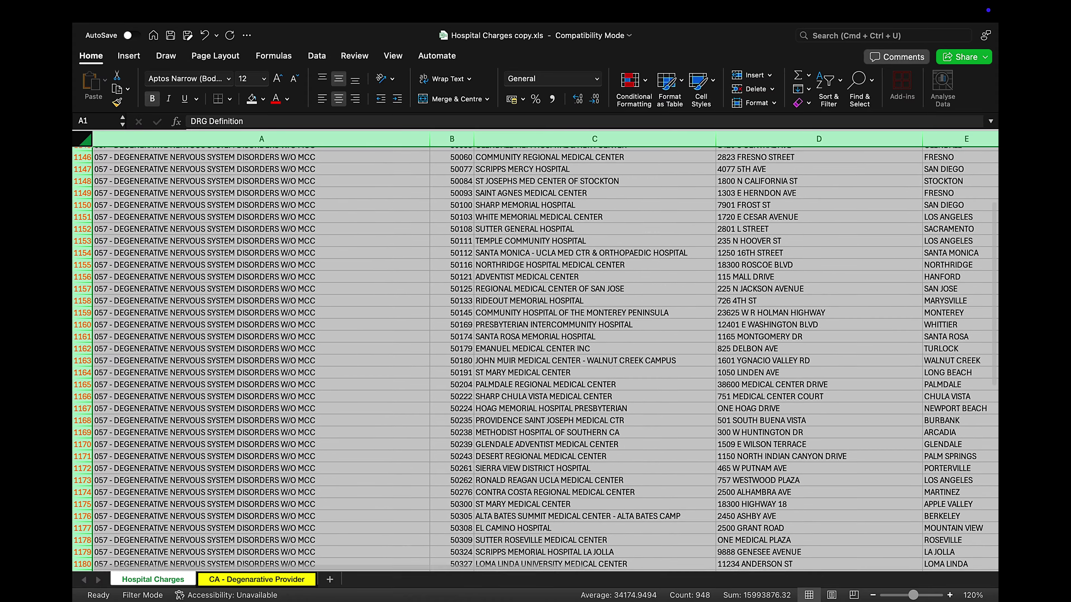
pyautogui.scroll(5, 535, 360)
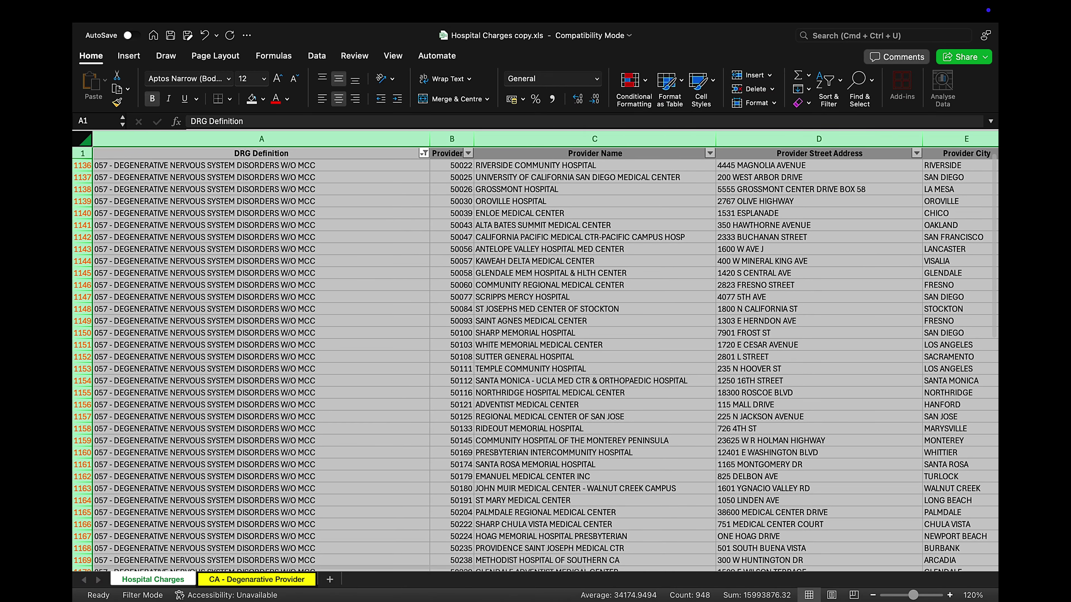
pyautogui.rightClick(142, 186)
pyautogui.click(177, 213)
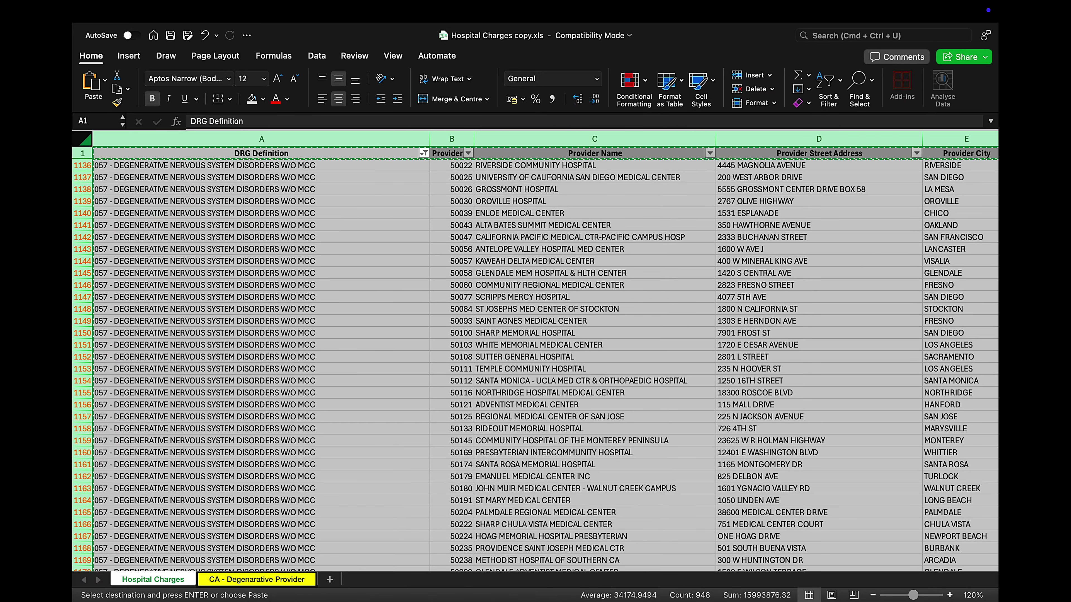
# Step: Paste the copied data over the whole CA - Degenarative Provider sheet, starting at A1
pyautogui.click(256, 579)
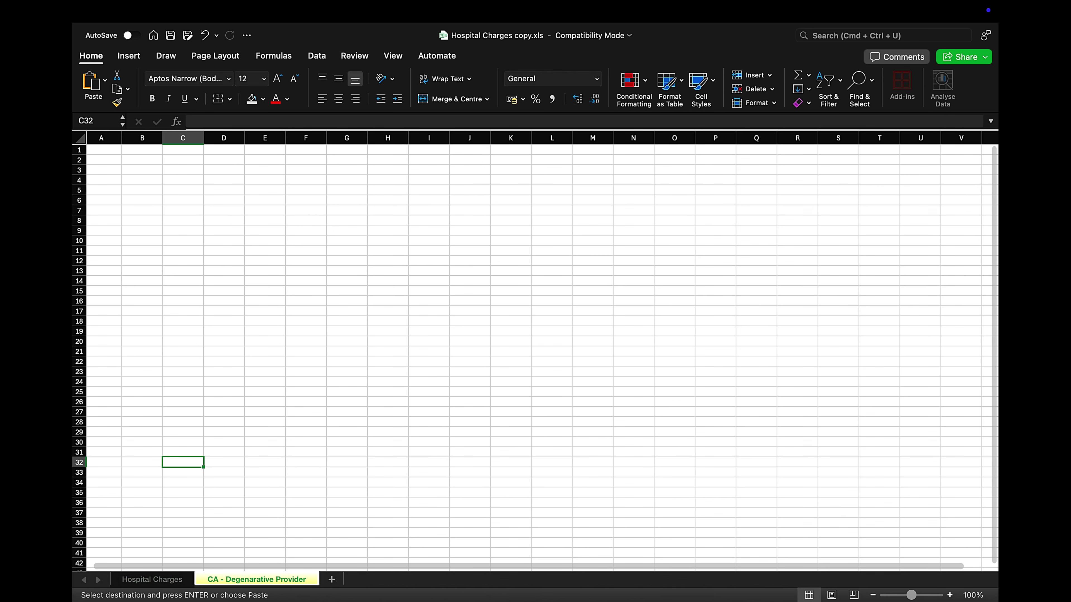
pyautogui.click(103, 180)
pyautogui.click(80, 139)
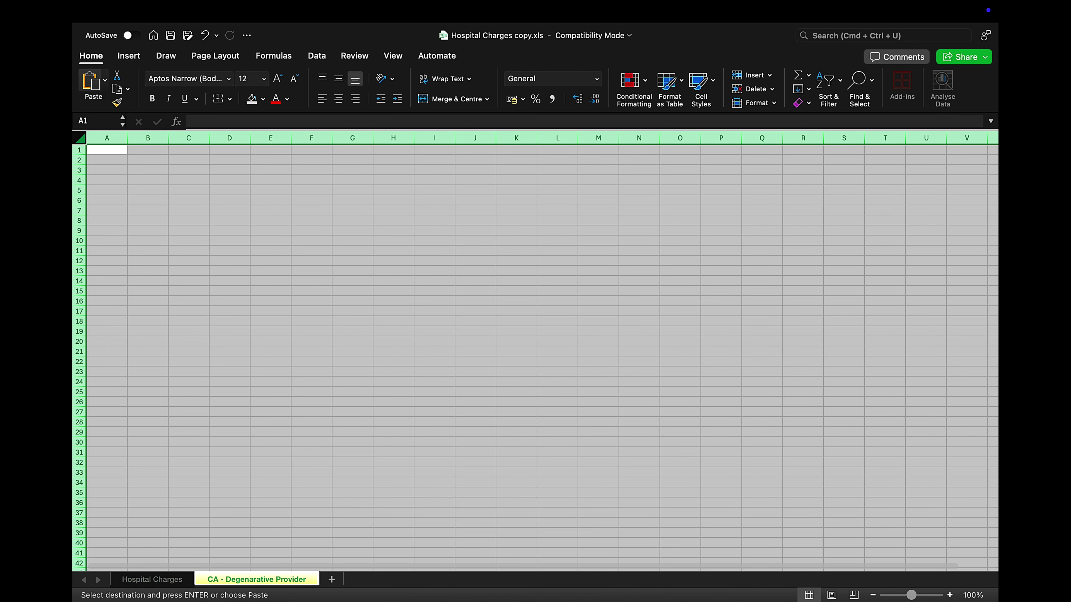
pyautogui.click(91, 81)
pyautogui.click(106, 190)
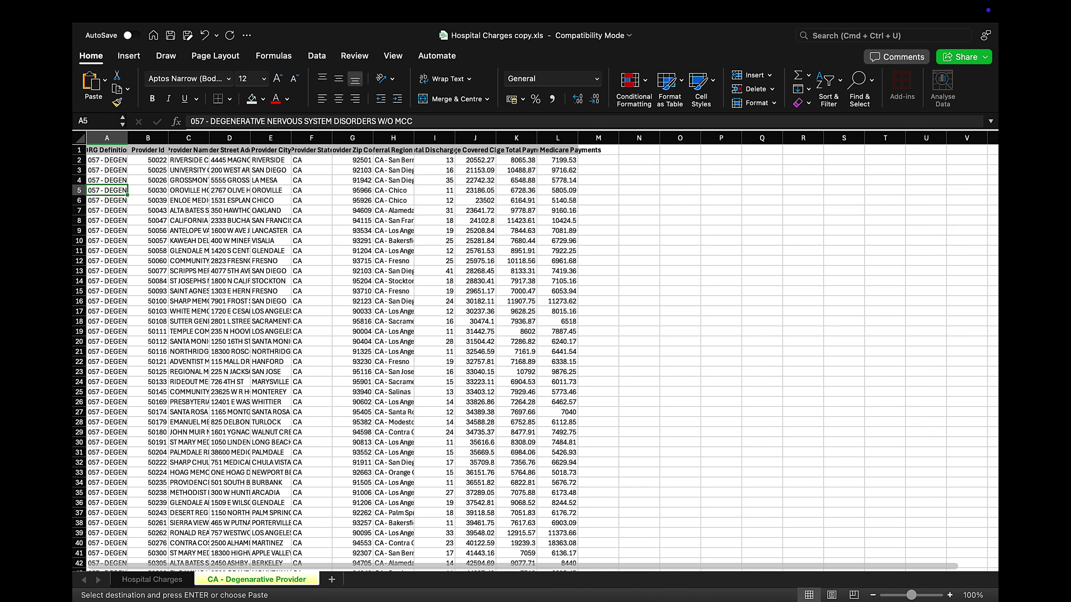
# Step: Check the pasted rows and auto-fit the width of all columns on the CA - Degenarative Provider sheet
pyautogui.scroll(-16, 535, 358)
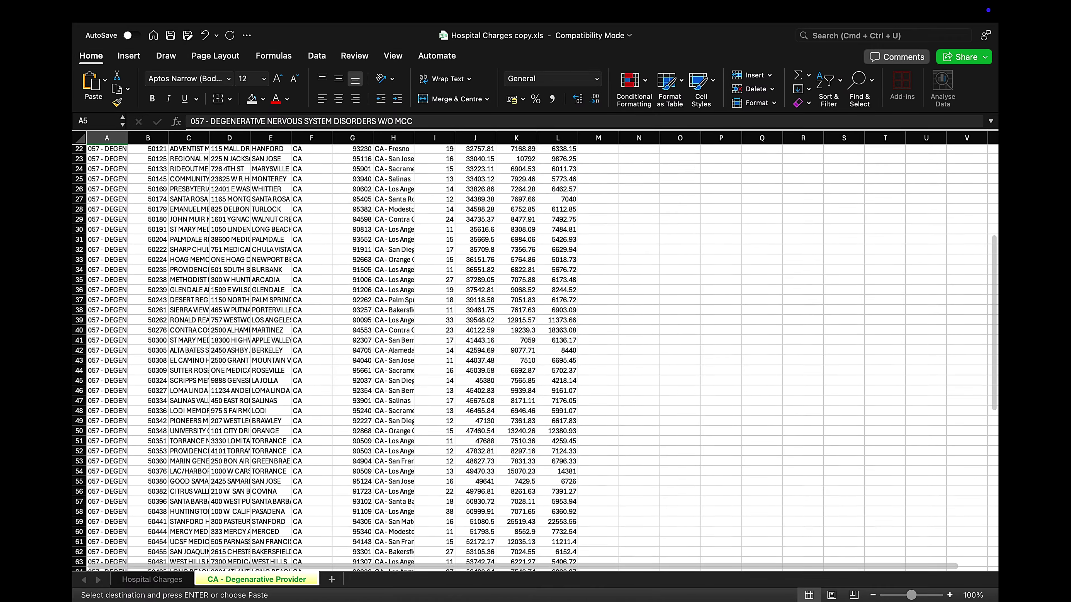
pyautogui.scroll(16, 535, 358)
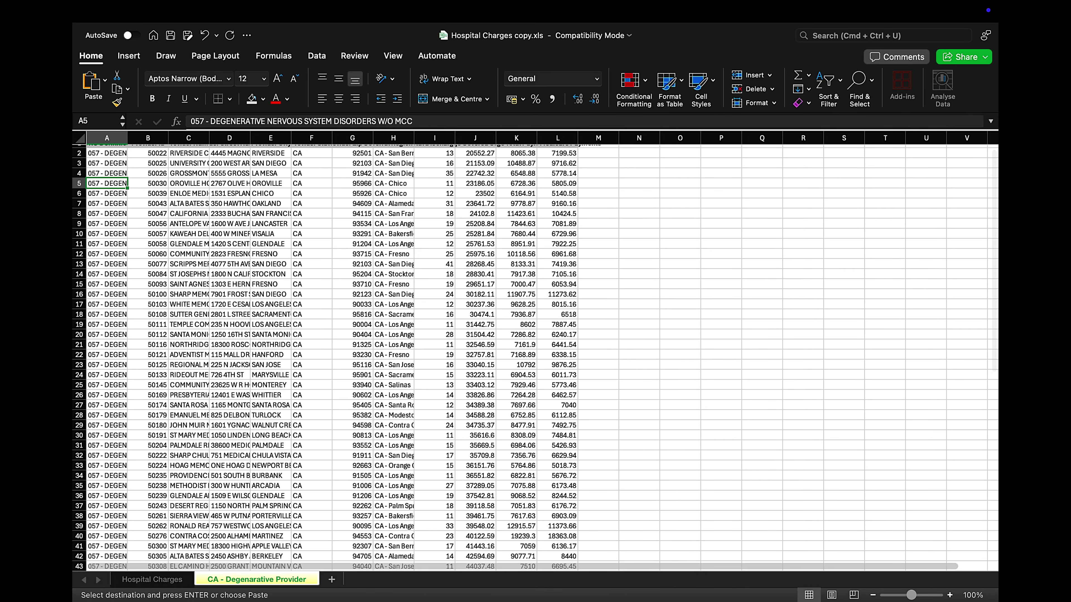
pyautogui.click(79, 138)
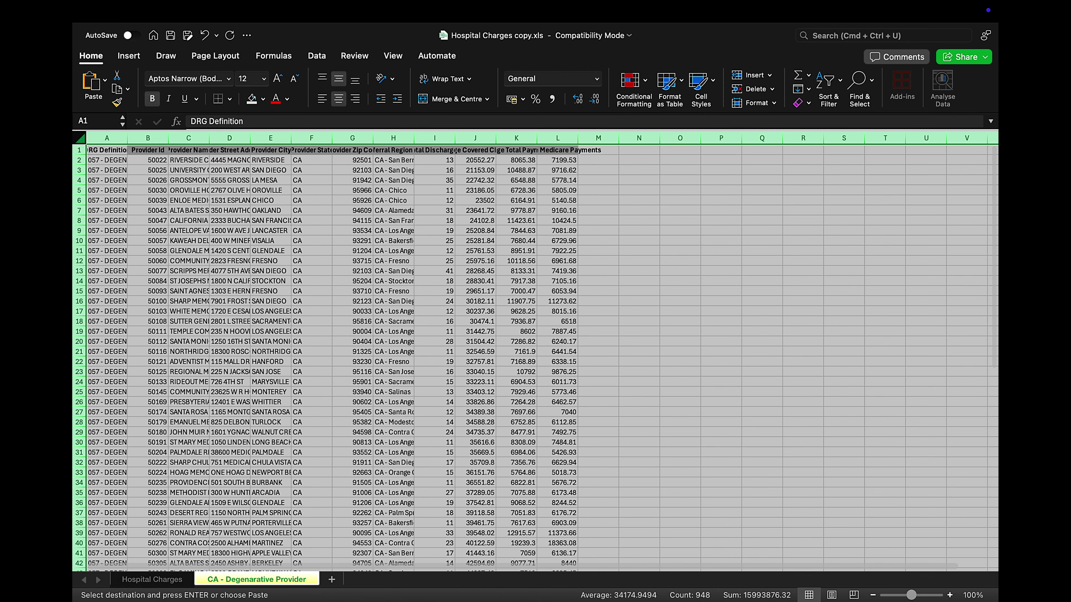
pyautogui.doubleClick(127, 138)
pyautogui.click(177, 190)
pyautogui.click(423, 473)
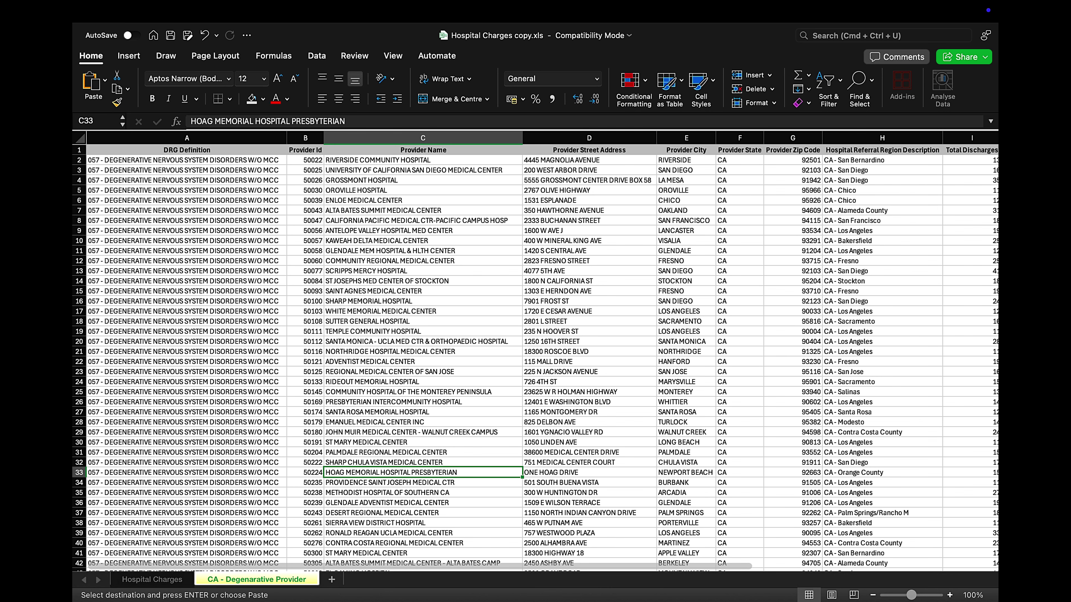
pyautogui.press('super+Tab')
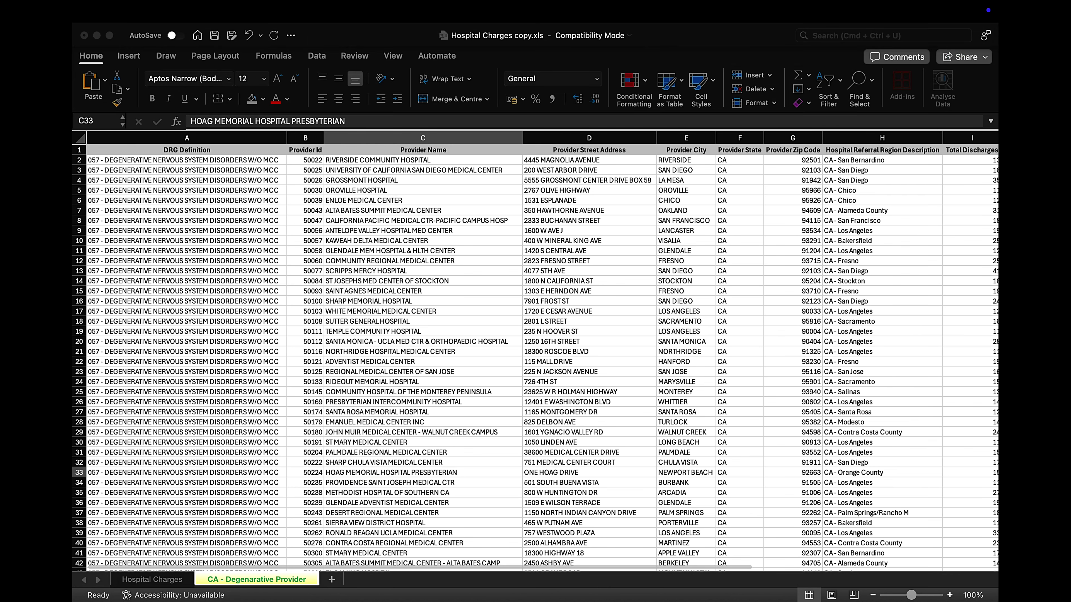
pyautogui.press('super+Tab')
# Step: Copy the Provider State column F and paste it into empty column T
pyautogui.hscroll(1, 535, 359)
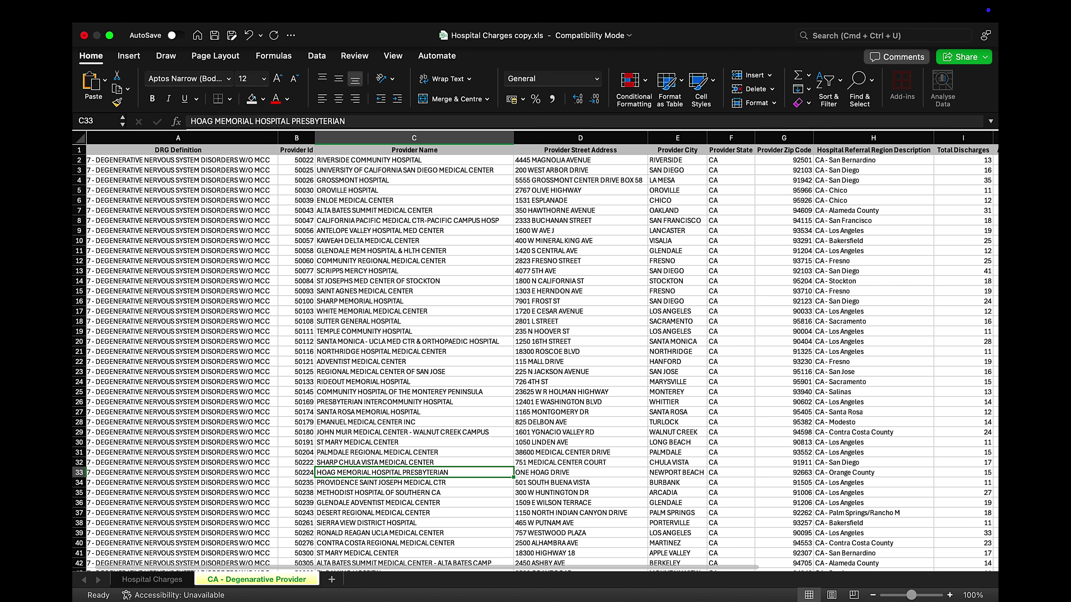
pyautogui.click(730, 135)
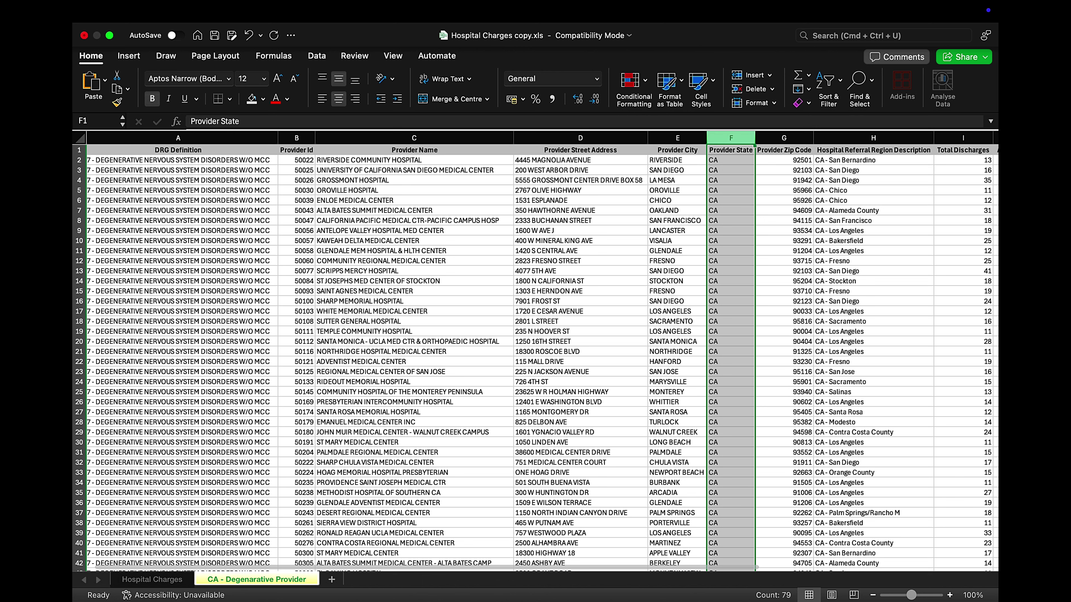
pyautogui.rightClick(732, 139)
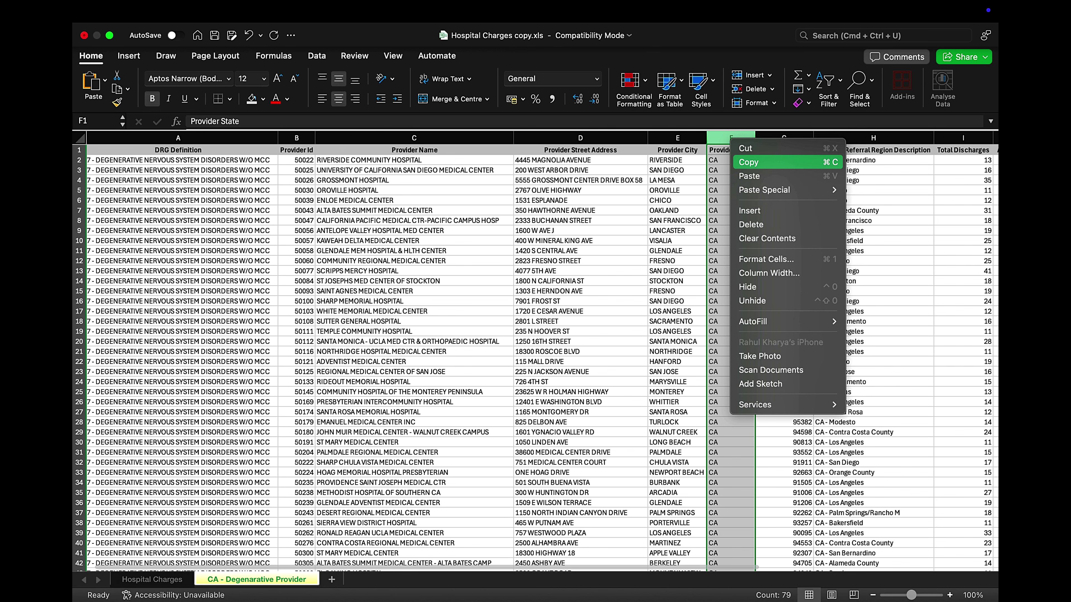
pyautogui.click(748, 162)
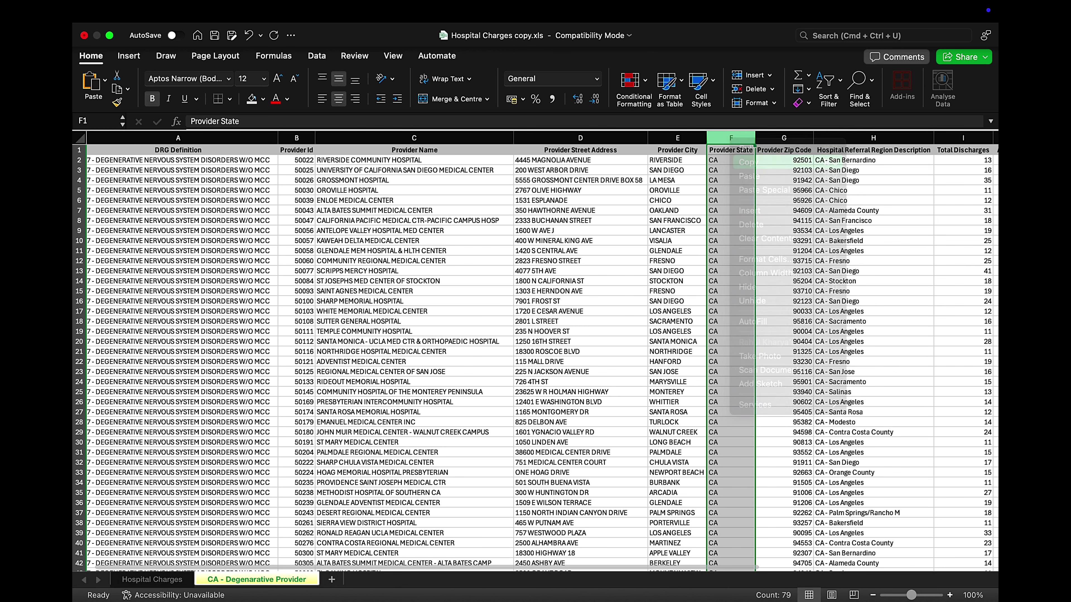
pyautogui.hscroll(15, 536, 358)
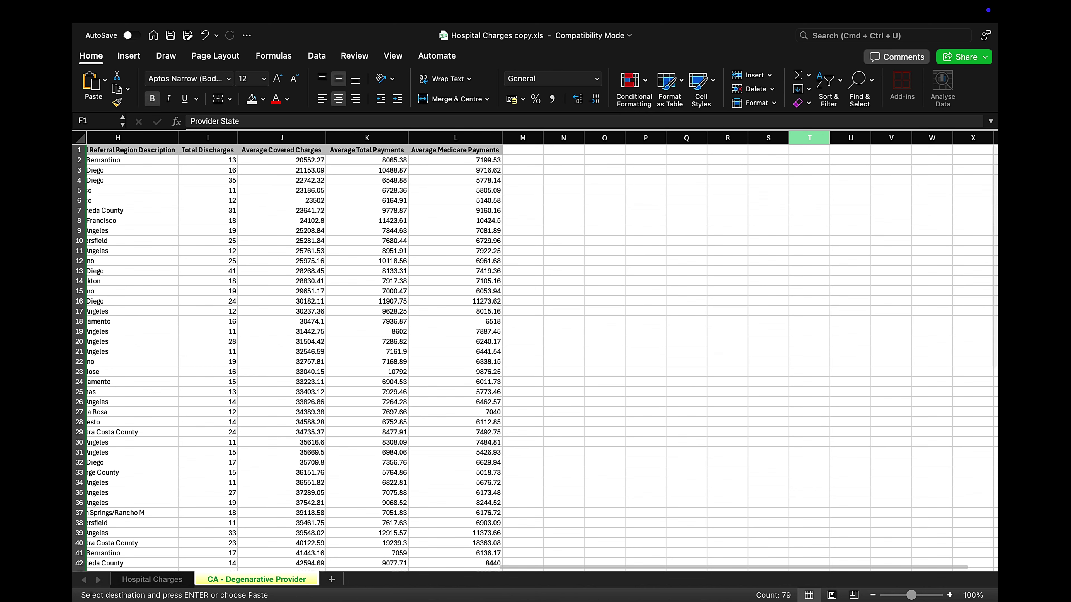
pyautogui.rightClick(810, 138)
pyautogui.click(833, 177)
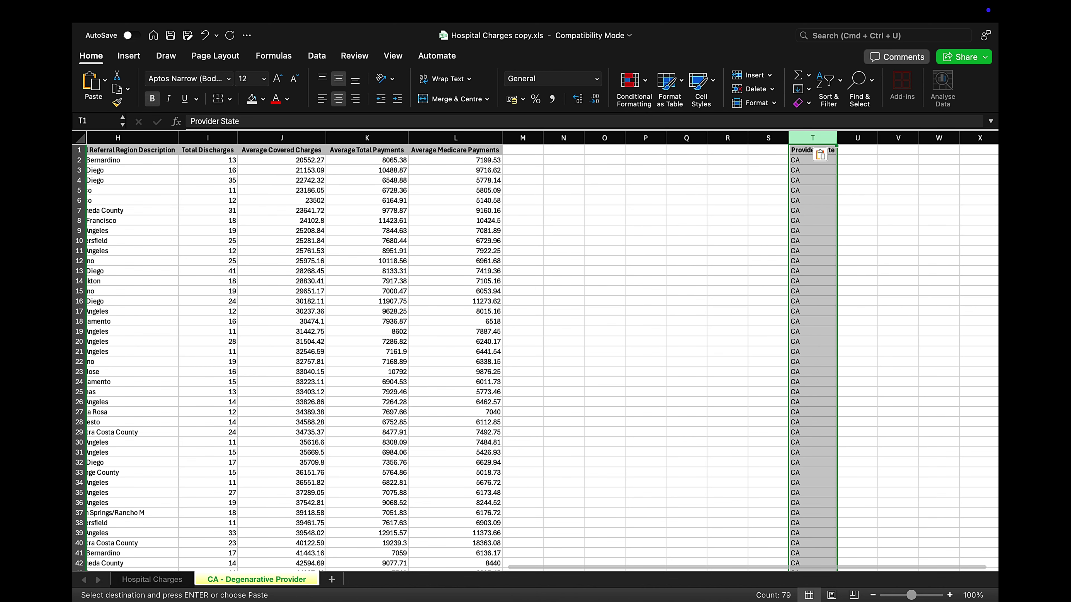
# Step: Cut the copied Provider State data from column T and paste it into column V
pyautogui.rightClick(807, 142)
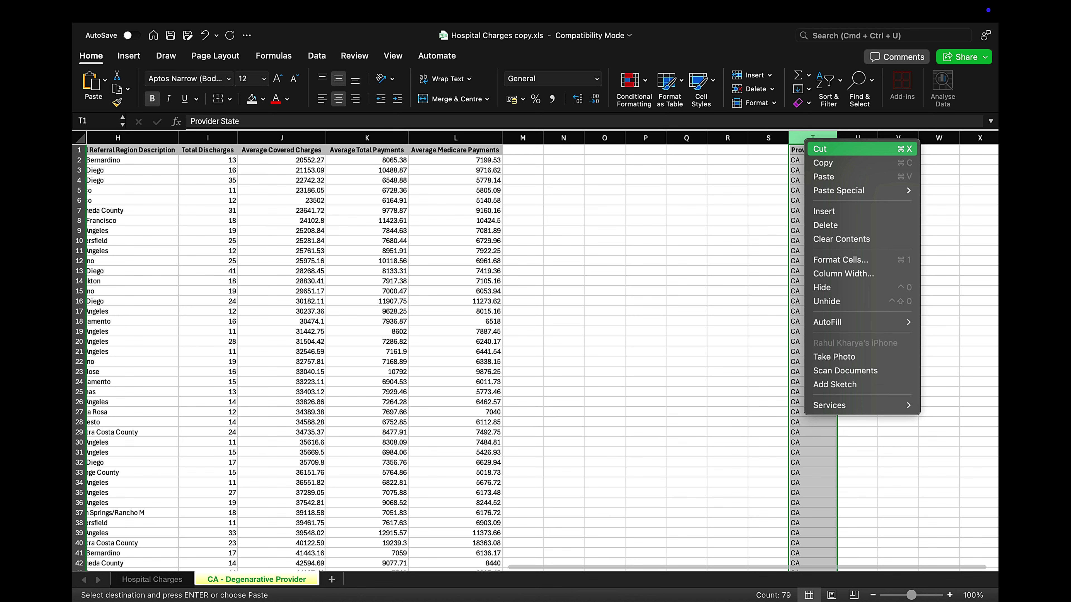
pyautogui.click(822, 148)
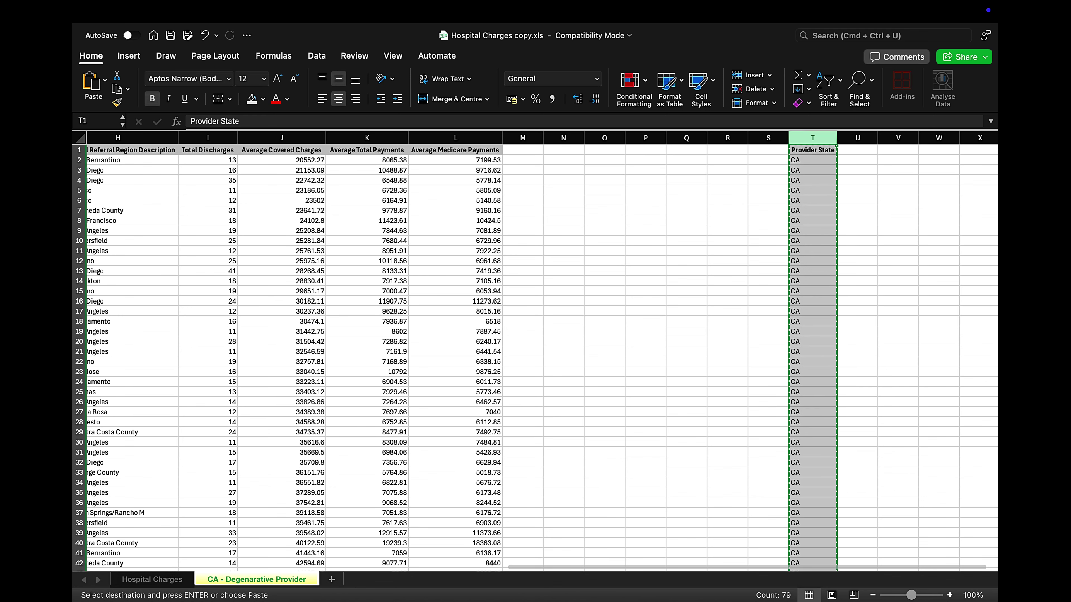
pyautogui.rightClick(898, 137)
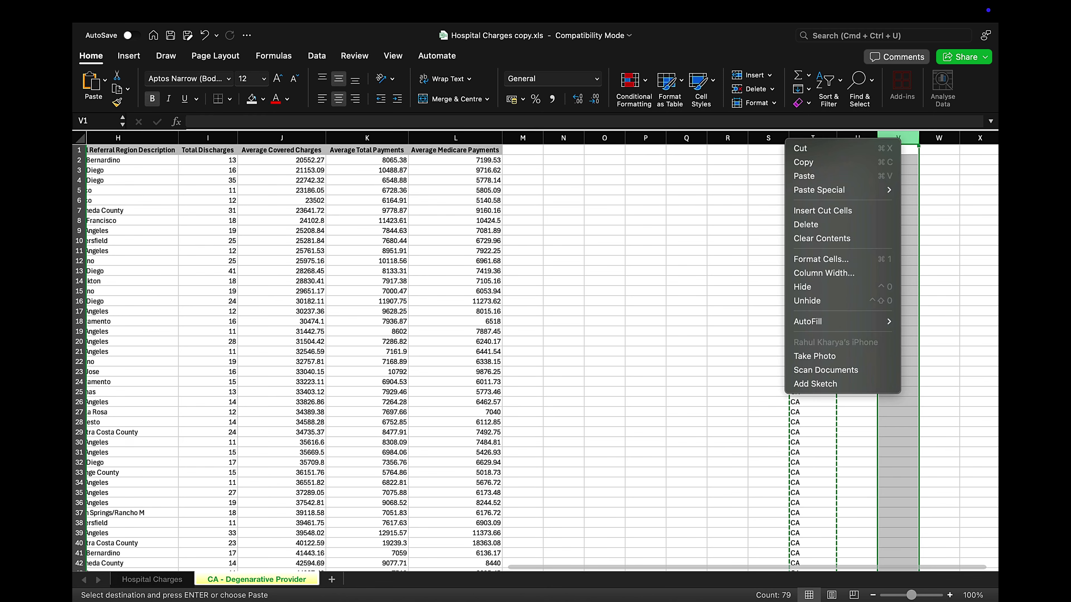
pyautogui.click(839, 176)
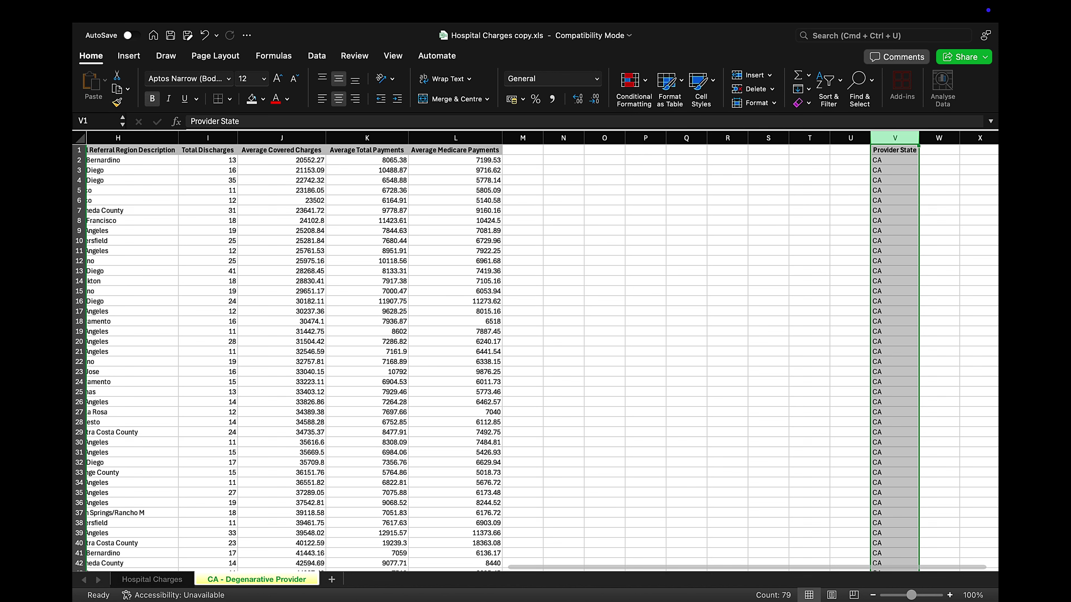
pyautogui.rightClick(898, 142)
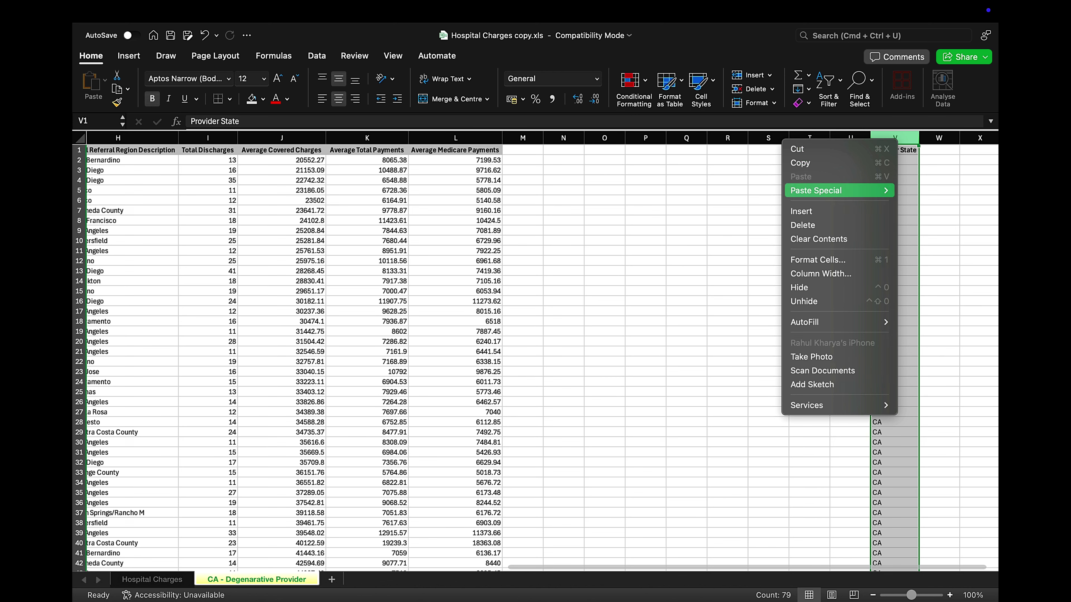
pyautogui.moveTo(839, 190)
pyautogui.click(906, 138)
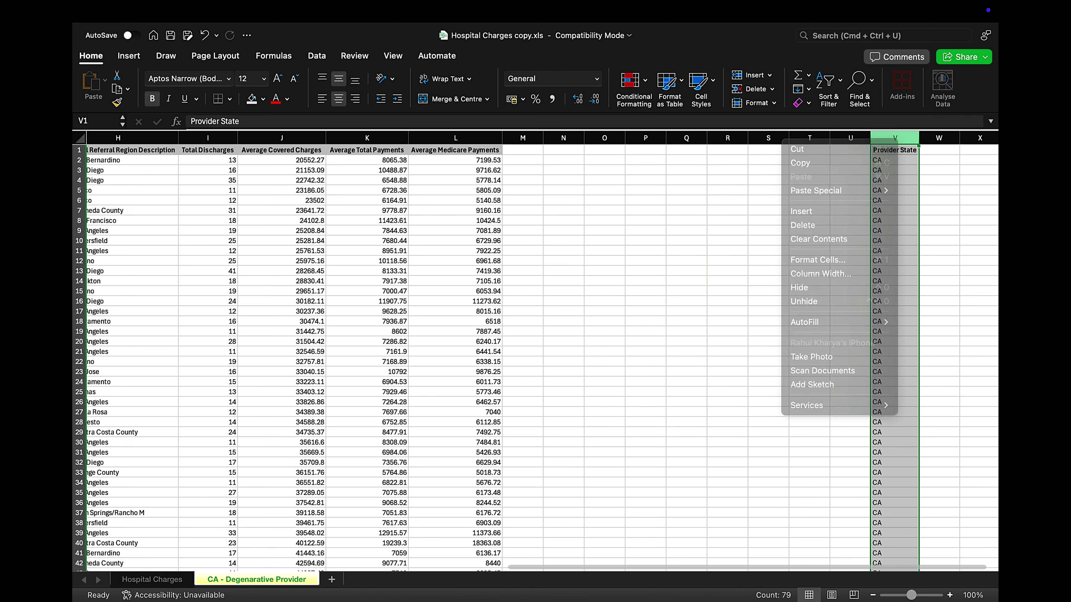
pyautogui.rightClick(903, 137)
pyautogui.click(889, 147)
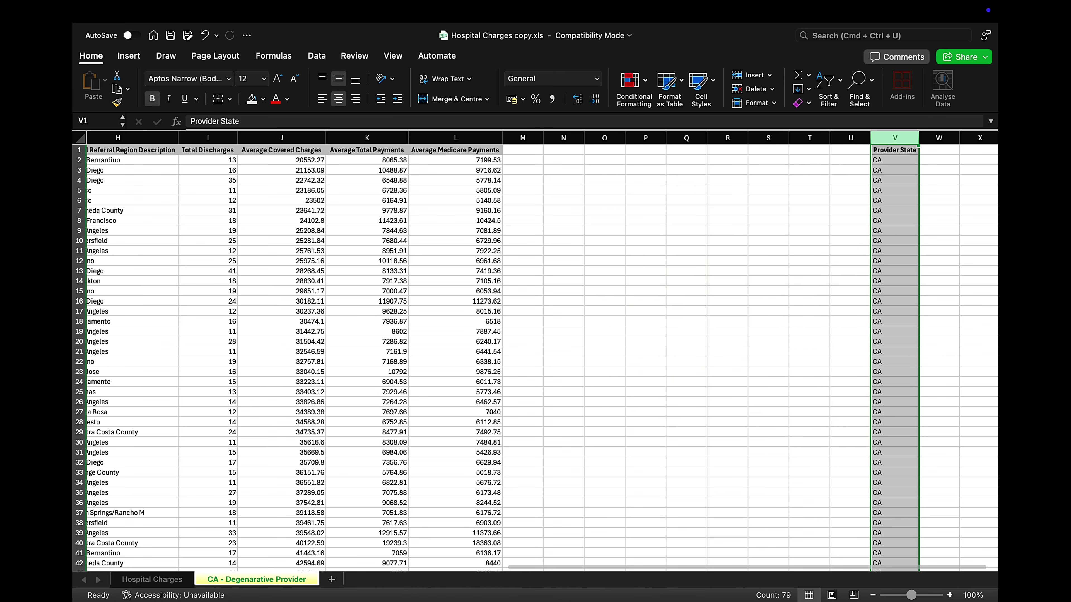
# Step: Copy the Average Medicare Payments column L and paste only its formulas and number formatting into column X
pyautogui.click(455, 139)
pyautogui.rightClick(474, 142)
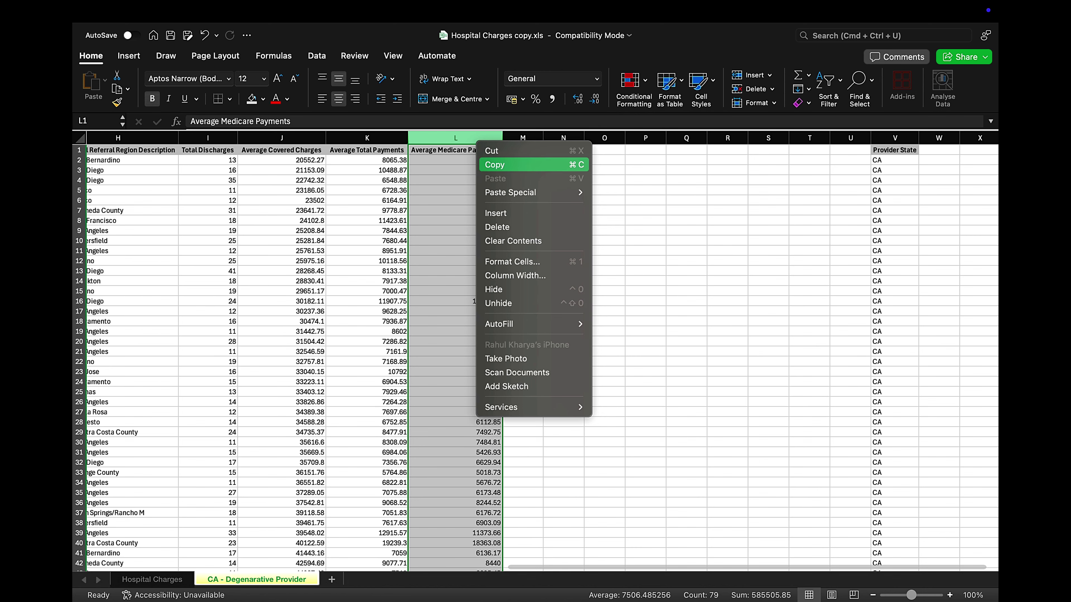
pyautogui.click(489, 164)
pyautogui.hscroll(7, 536, 350)
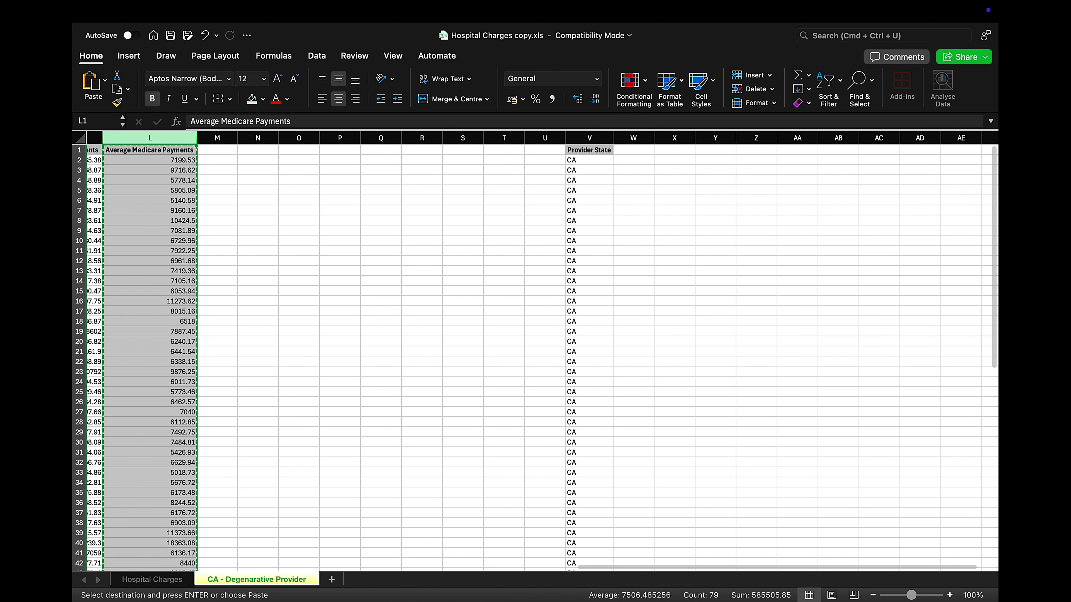
pyautogui.click(675, 139)
pyautogui.rightClick(678, 142)
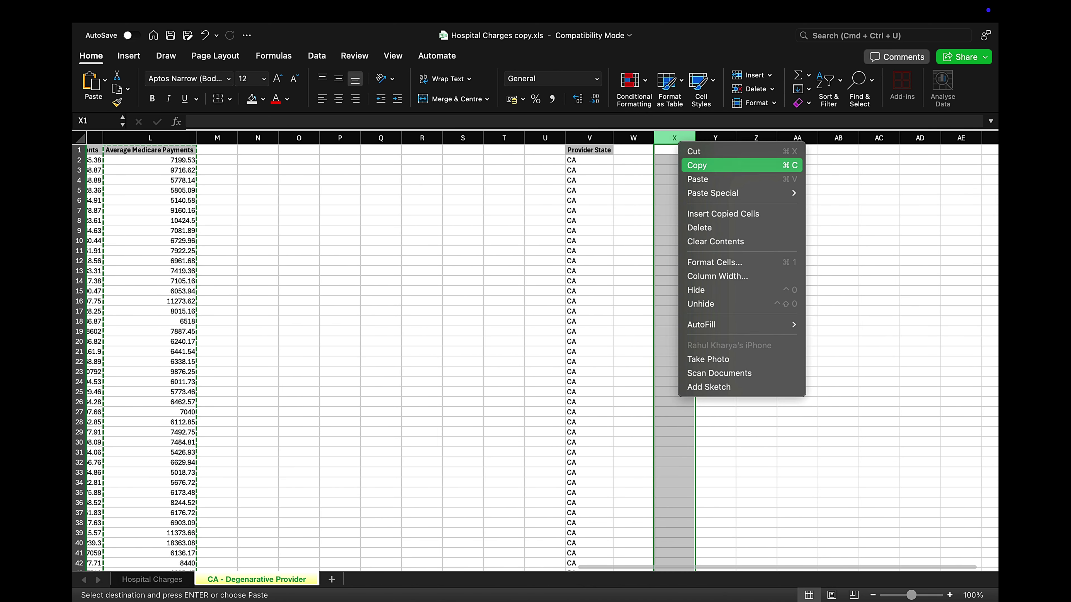
pyautogui.moveTo(717, 192)
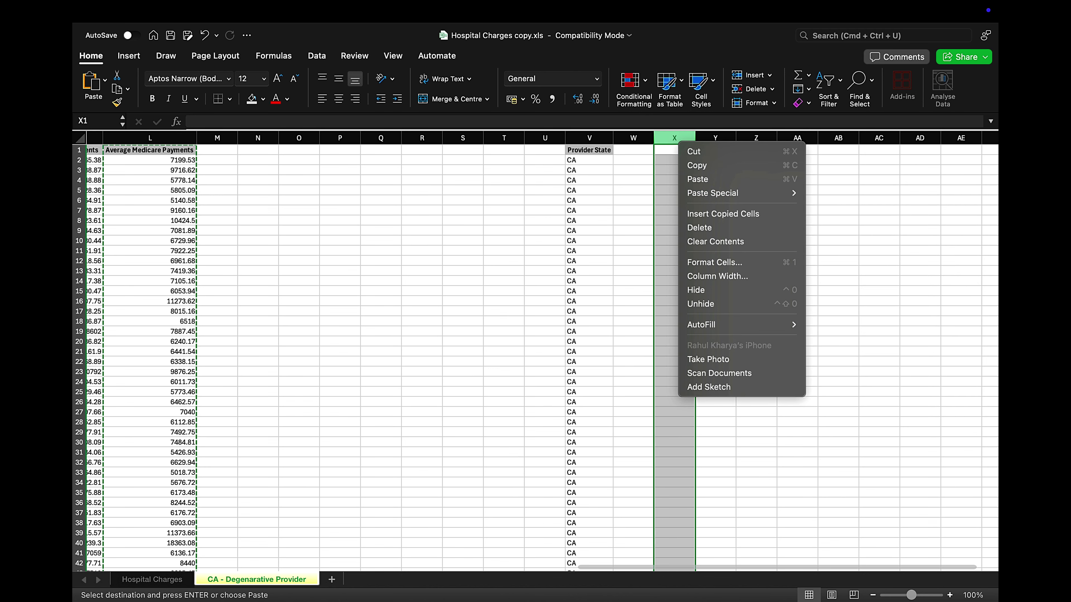
pyautogui.moveTo(716, 193)
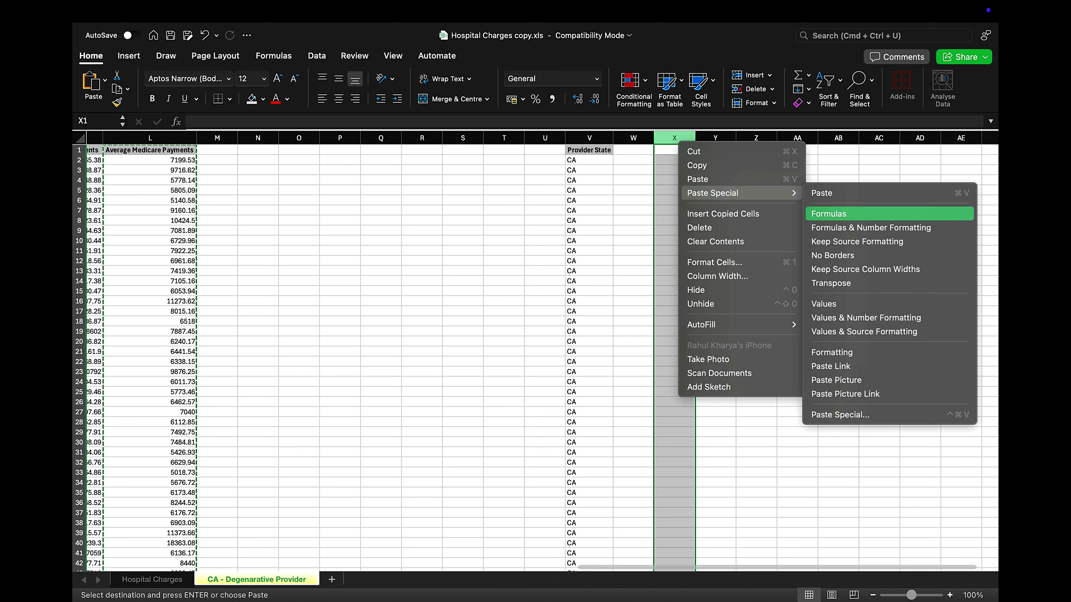
pyautogui.click(870, 228)
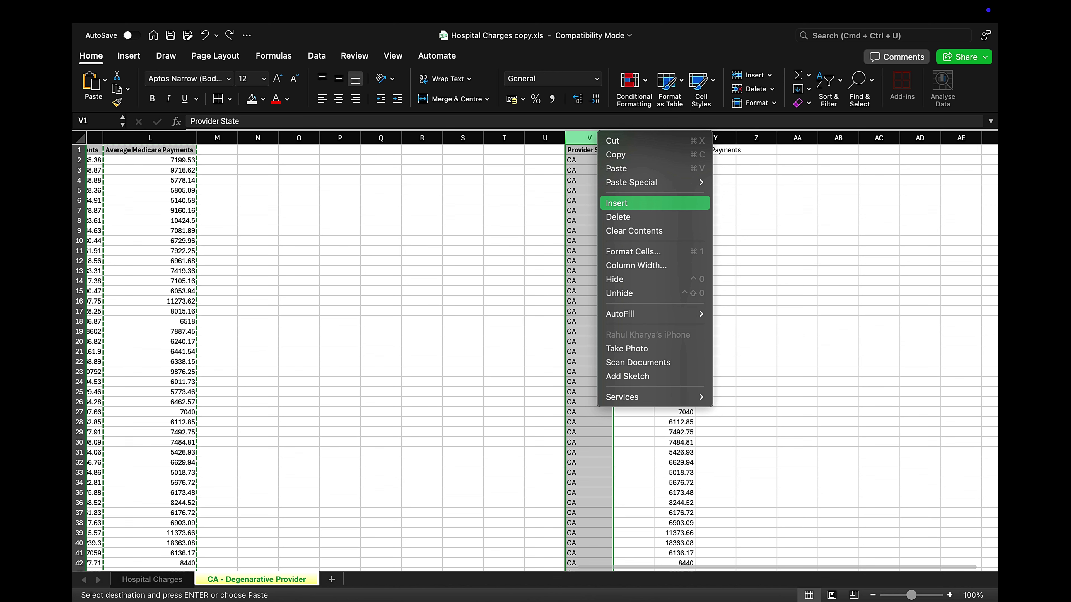
# Step: Insert a blank column before the Provider State copy in column V and select the shifted copy
pyautogui.click(633, 204)
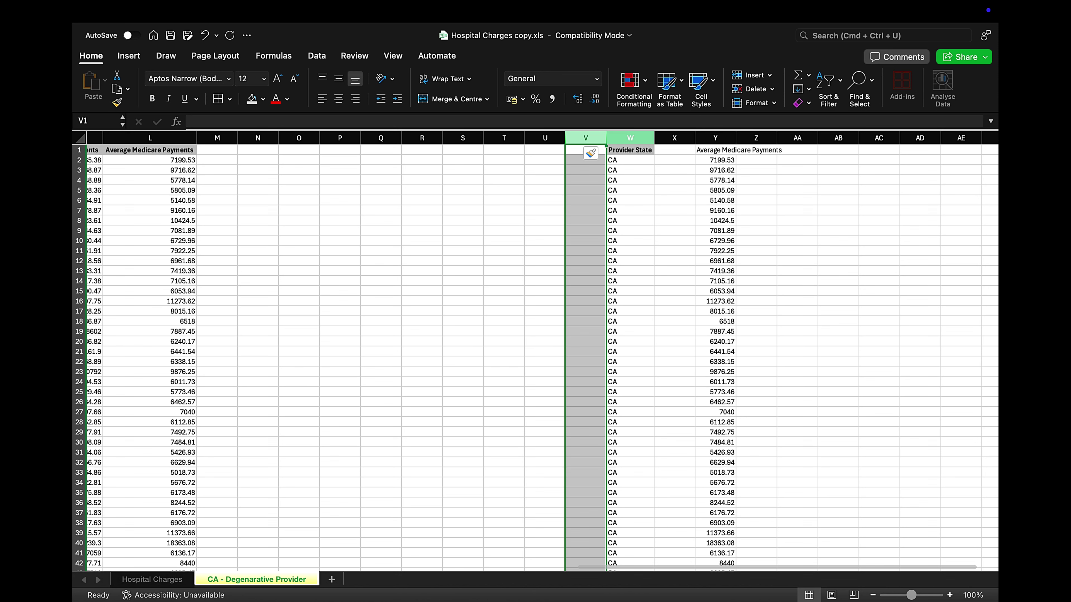
pyautogui.click(630, 138)
pyautogui.click(589, 138)
pyautogui.click(630, 138)
pyautogui.rightClick(630, 139)
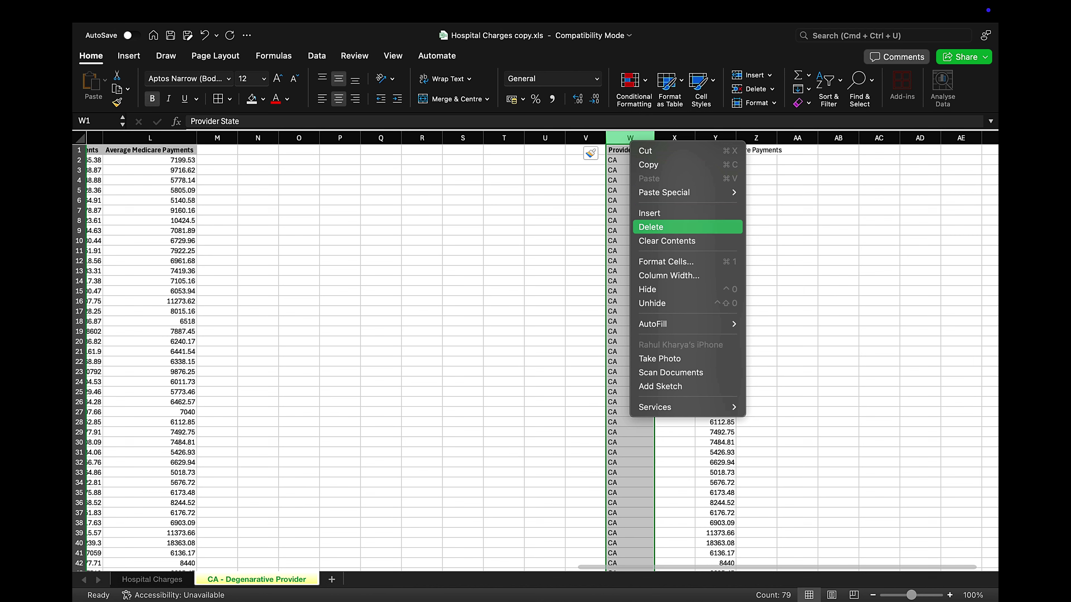
pyautogui.press('Escape')
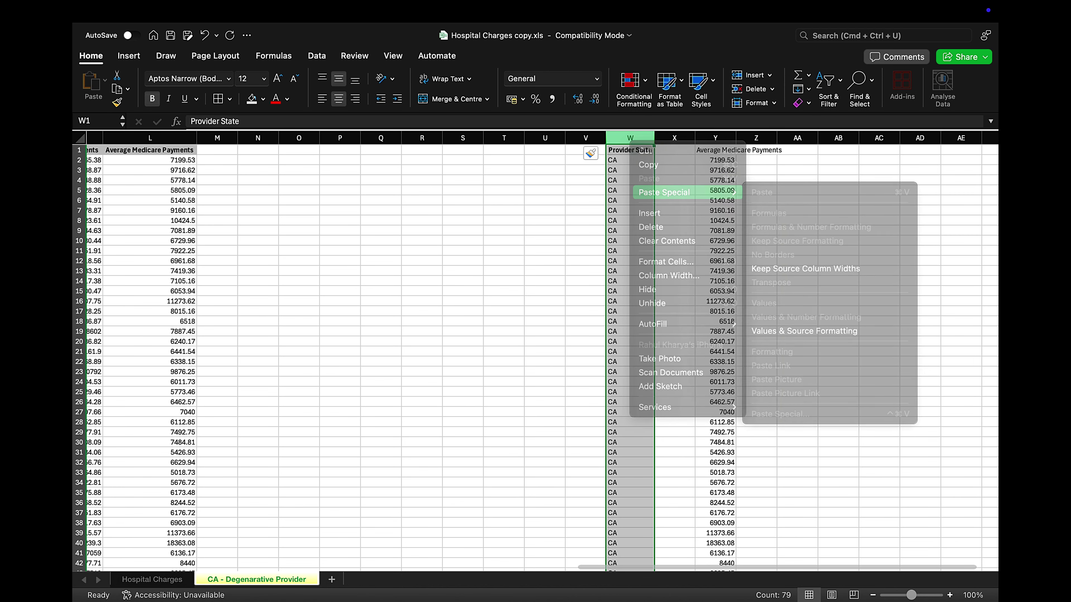
# Step: Delete the Average Medicare Payments copy in column Y and clear the contents of the Provider State copy in column W
pyautogui.rightClick(715, 138)
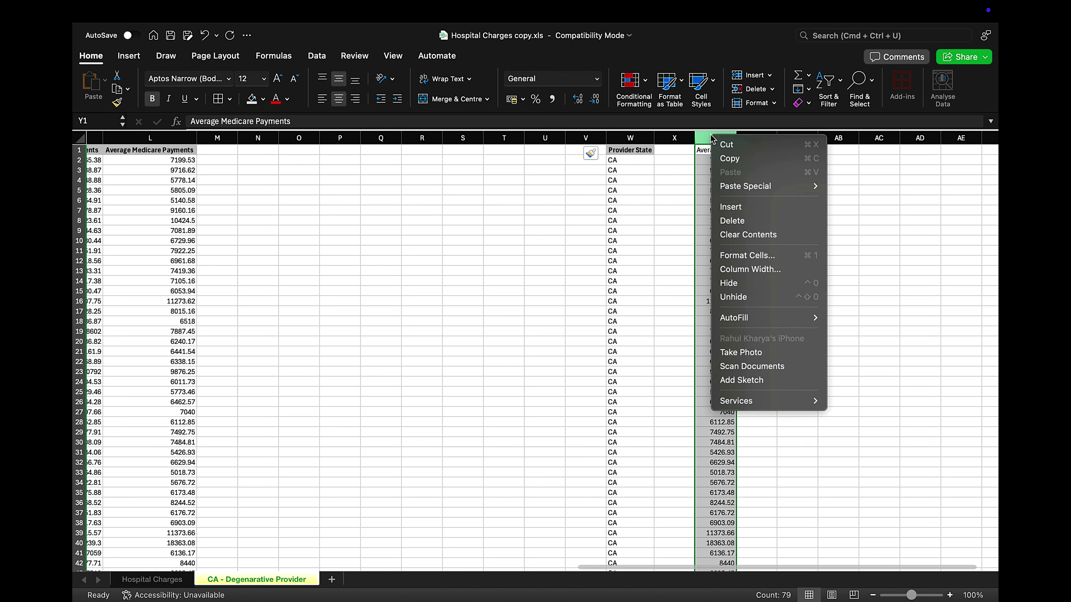
pyautogui.click(734, 220)
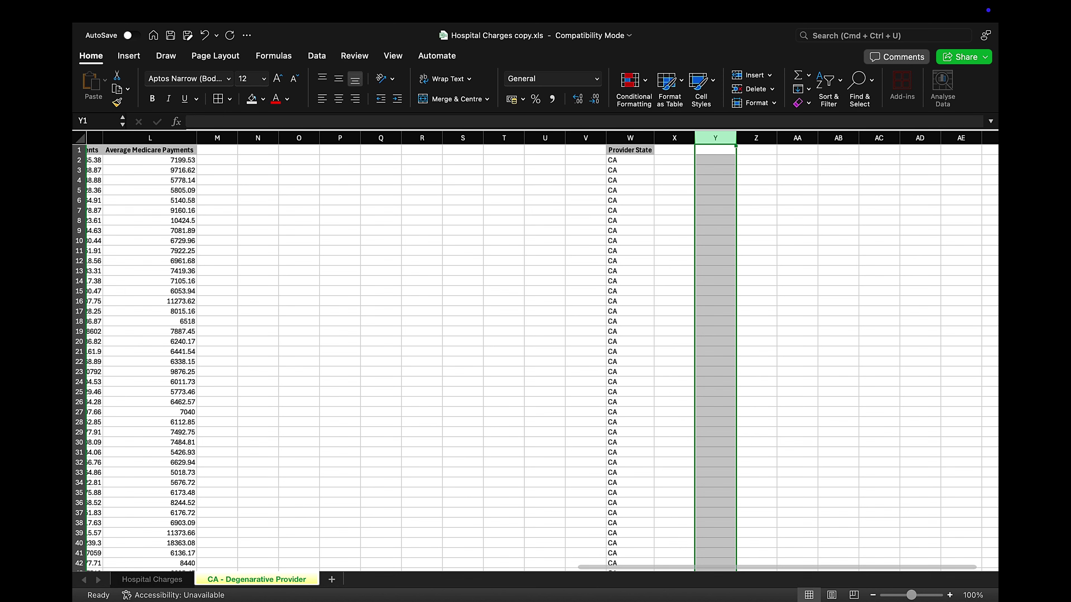
pyautogui.moveTo(630, 161); pyautogui.dragTo(631, 261)
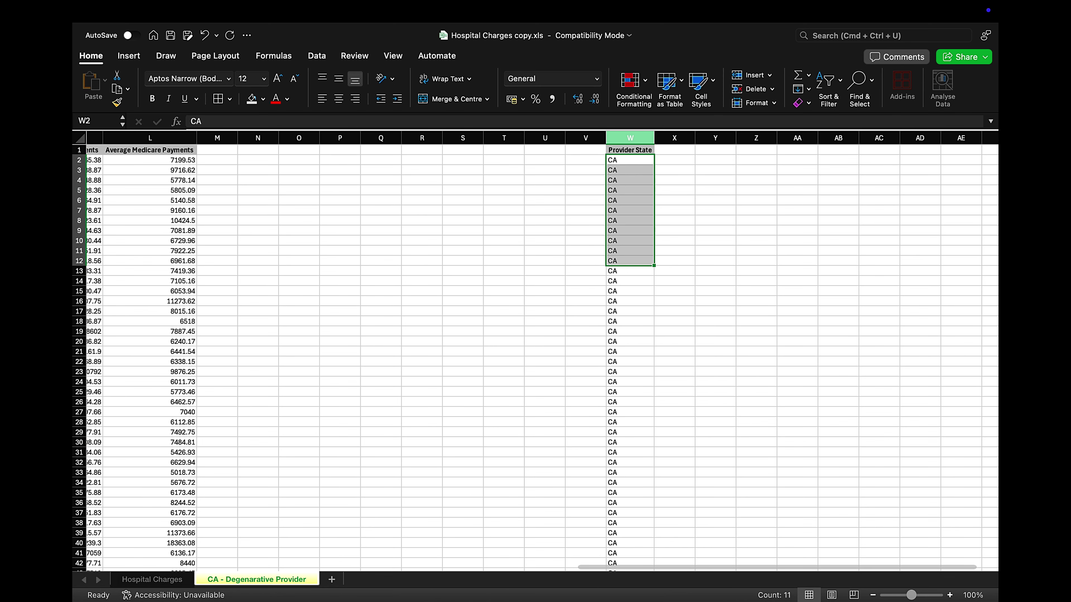
pyautogui.rightClick(636, 138)
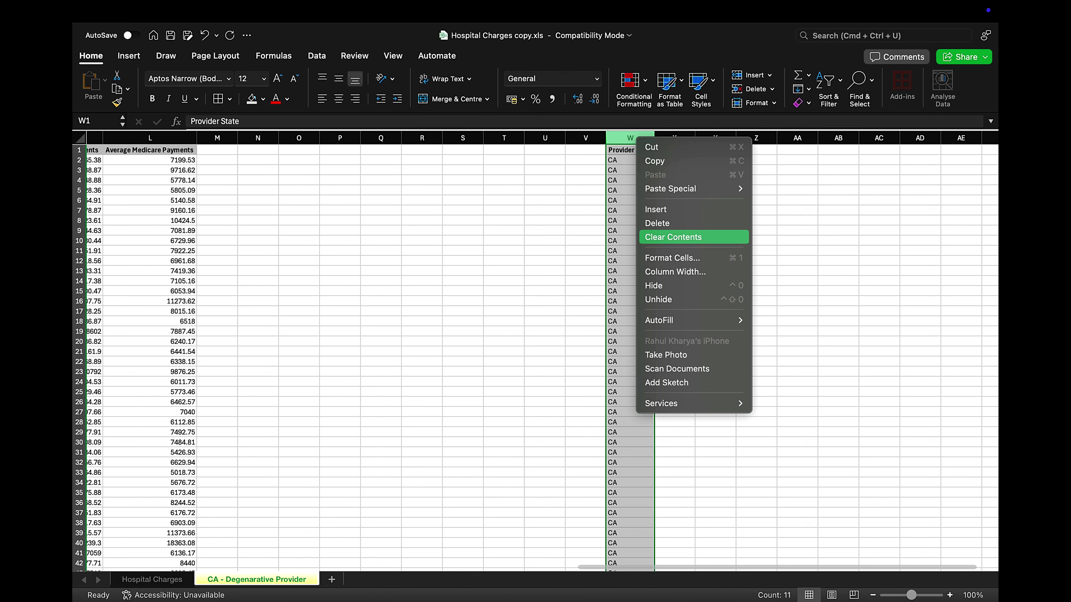
pyautogui.click(673, 237)
# Step: Set the width of the Provider State column F to 14, and narrow it slightly by hand
pyautogui.hscroll(-8, 536, 350)
pyautogui.rightClick(369, 139)
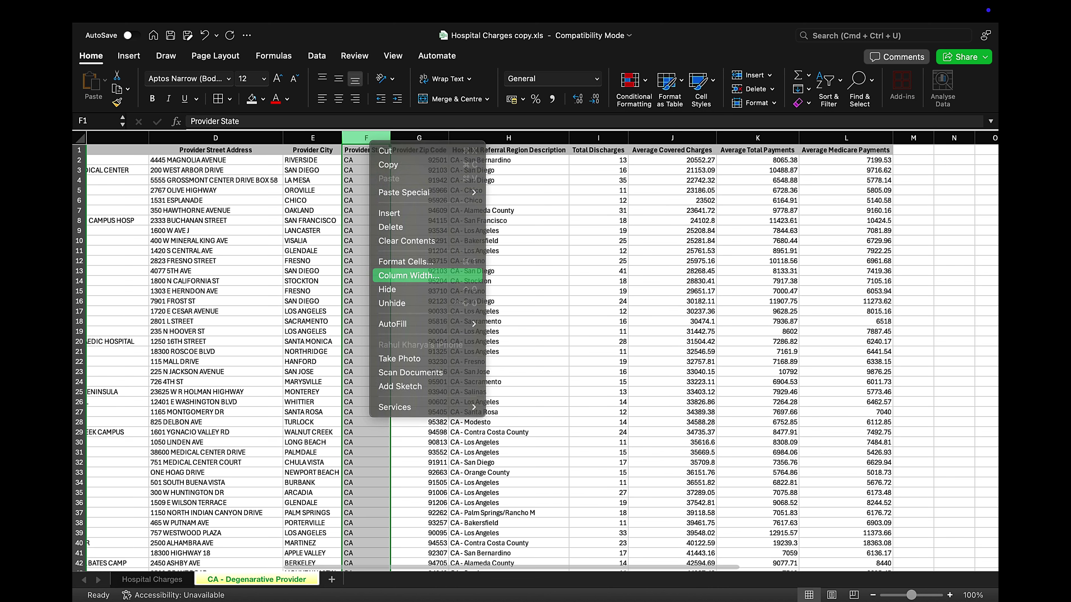
pyautogui.press('Return')
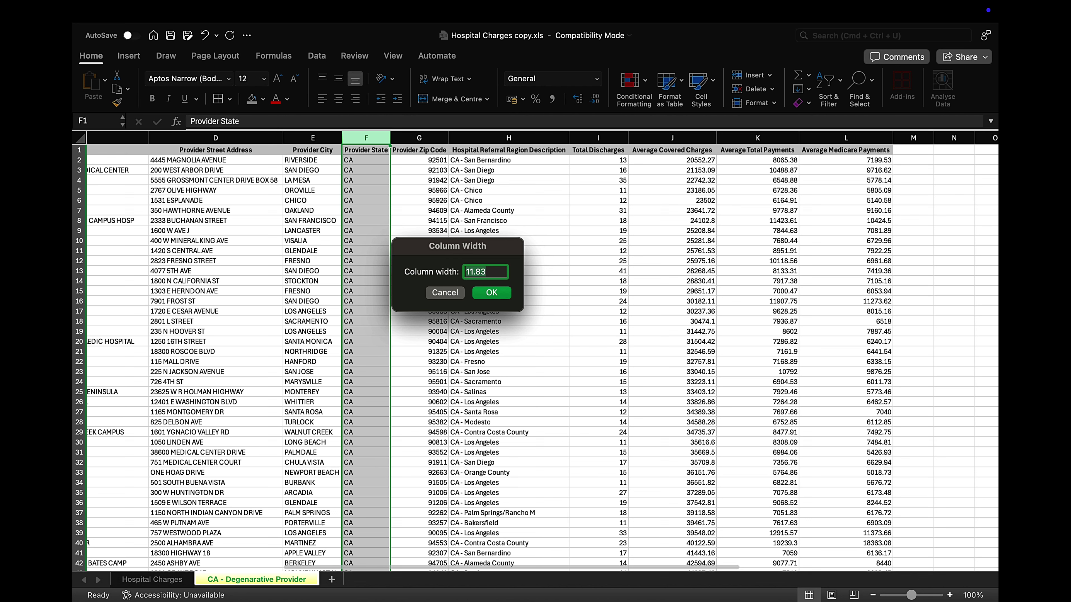
pyautogui.write('14')
pyautogui.press('Return')
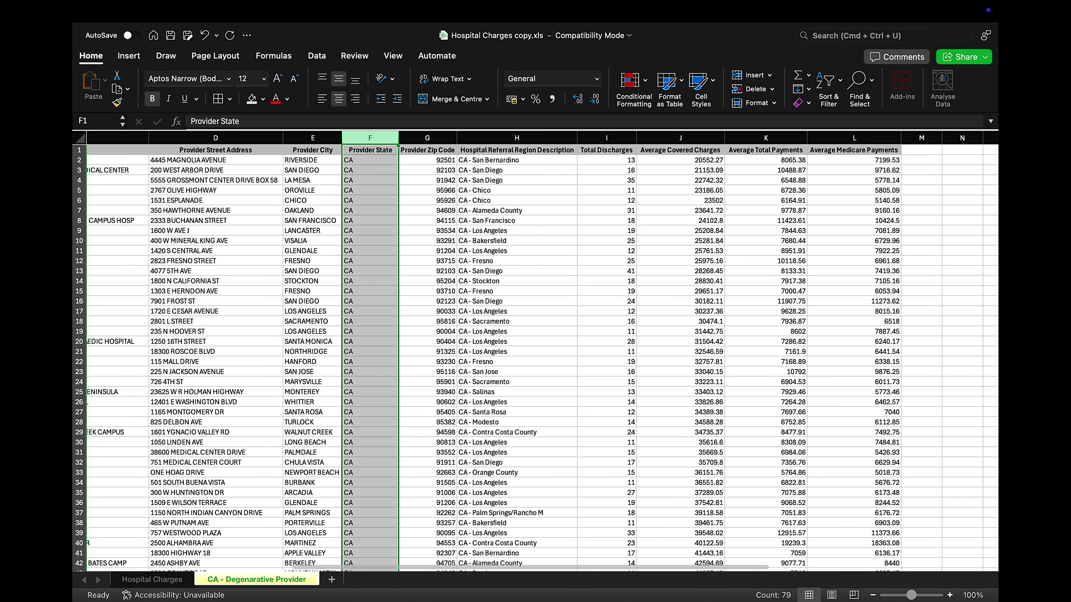
pyautogui.moveTo(398, 137)
pyautogui.mouseDown()
pyautogui.moveTo(456, 138)
pyautogui.moveTo(379, 138)
pyautogui.moveTo(395, 138)
pyautogui.mouseUp()
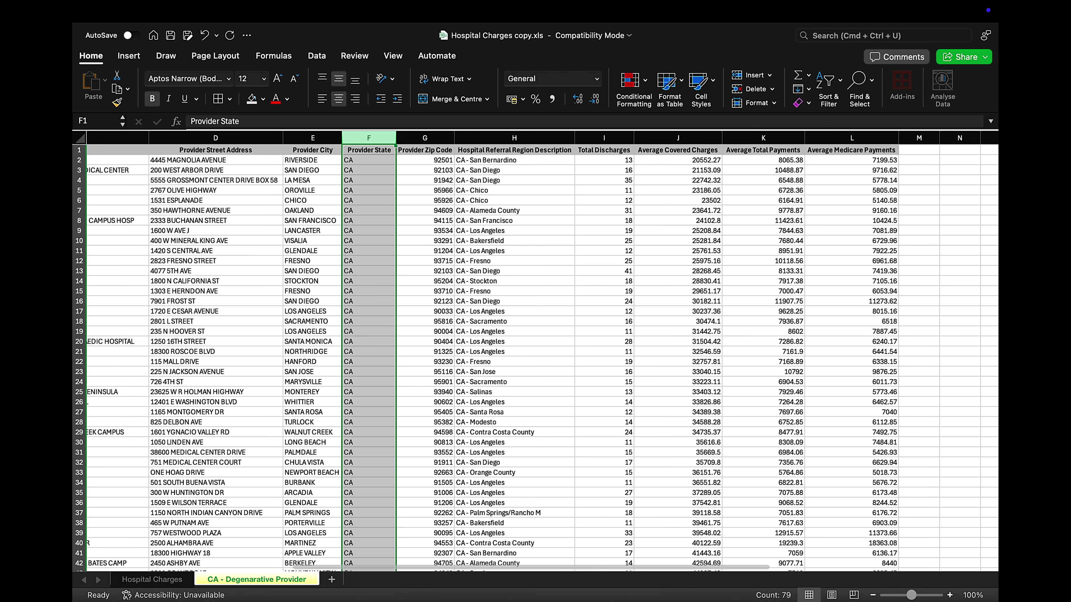
# Step: Set the width of columns J to L, Average Covered Charges through Average Medicare Payments, to 25 and deselect them
pyautogui.moveTo(678, 137); pyautogui.dragTo(852, 137)
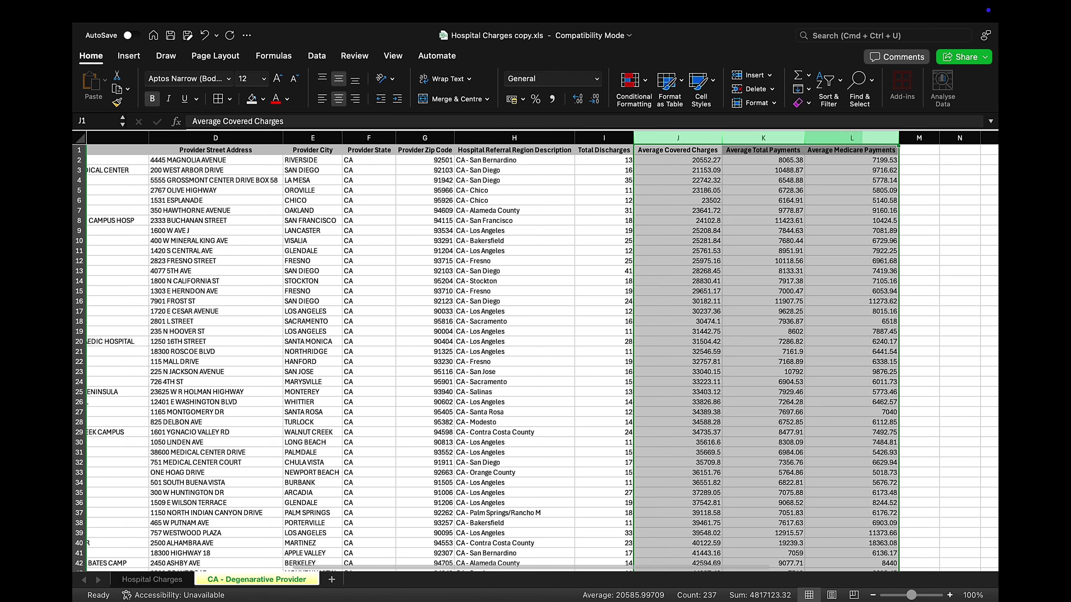
pyautogui.rightClick(818, 138)
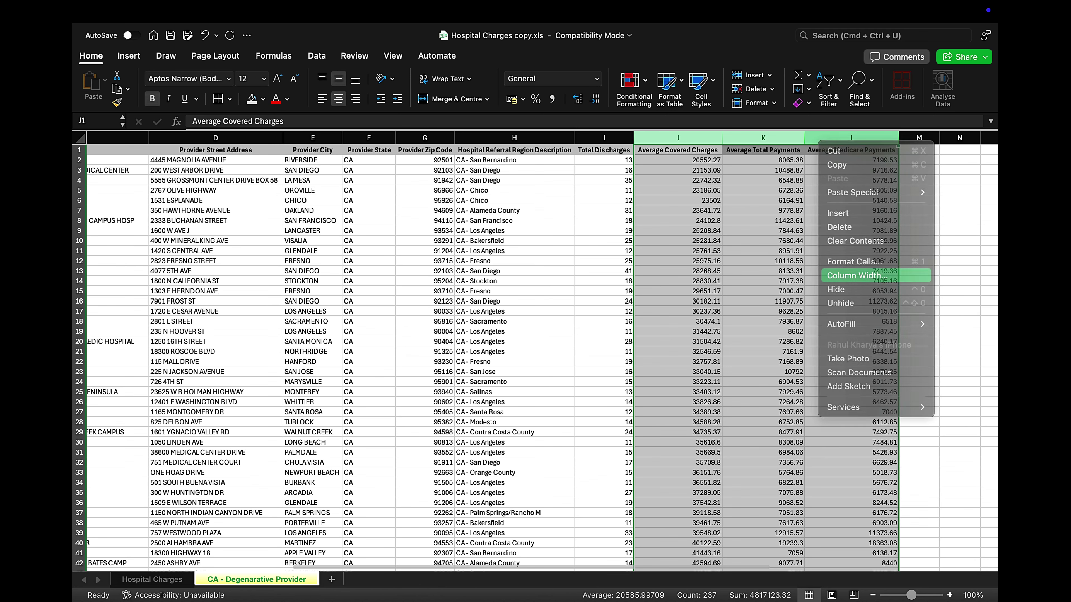
pyautogui.click(857, 275)
pyautogui.write('25')
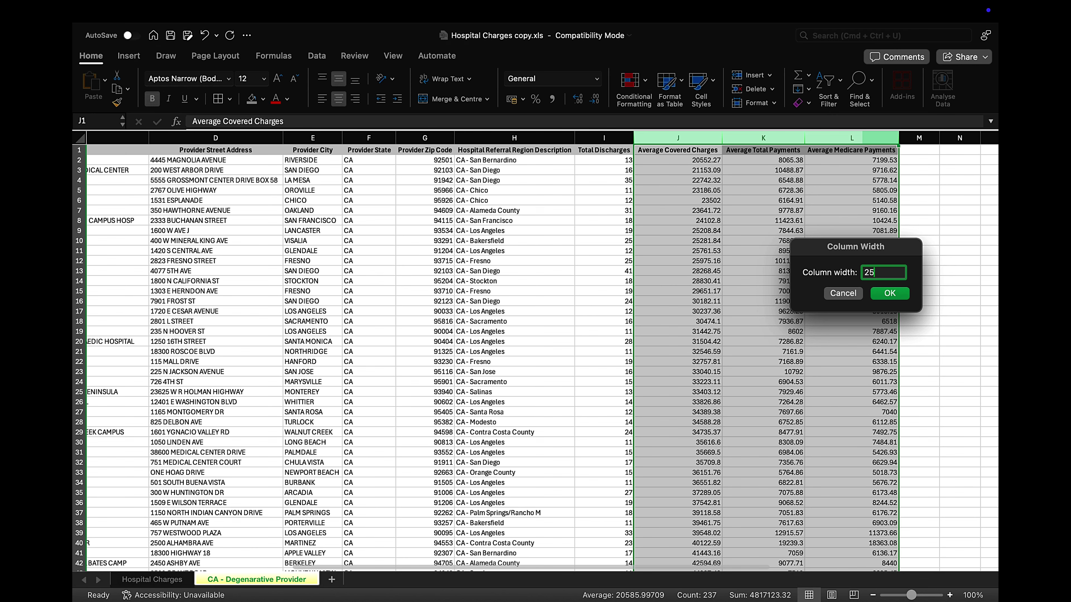
pyautogui.press('Return')
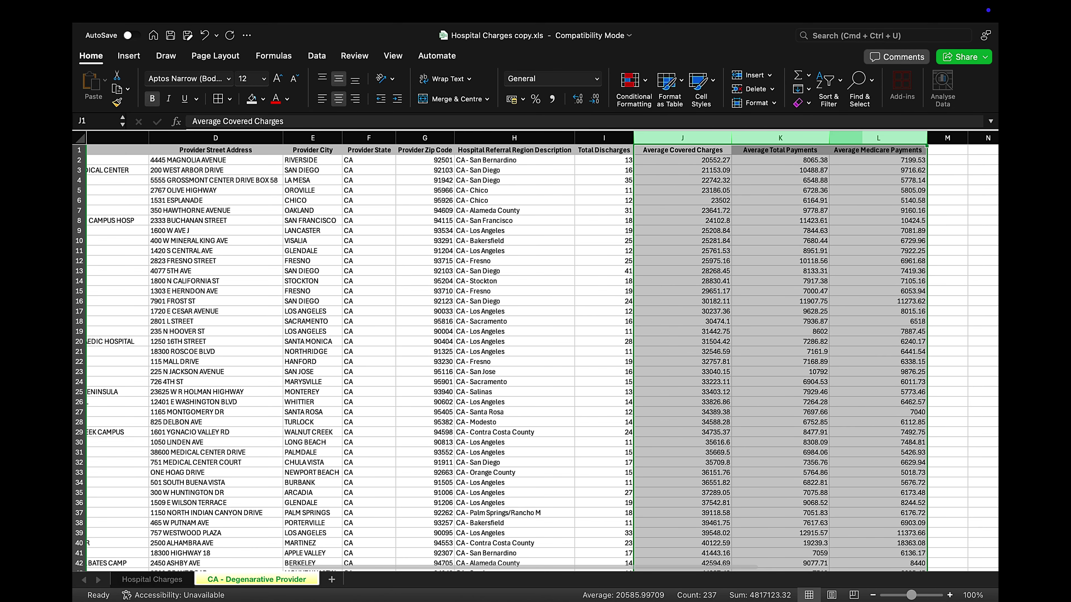
pyautogui.click(604, 211)
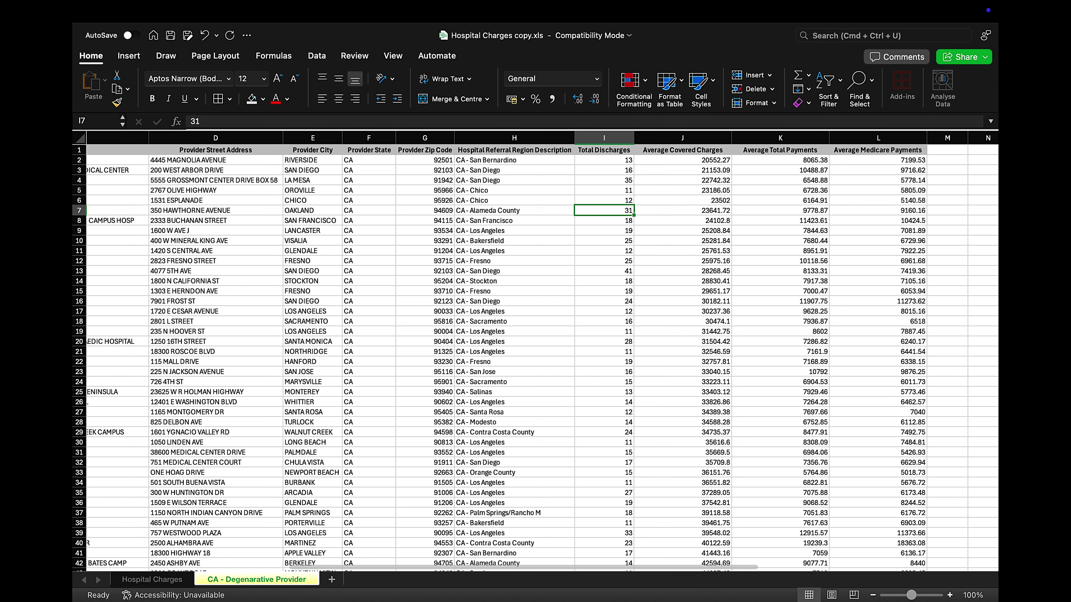
# Step: Hide columns K and L, Average Total Payments and Average Medicare Payments
pyautogui.rightClick(871, 137)
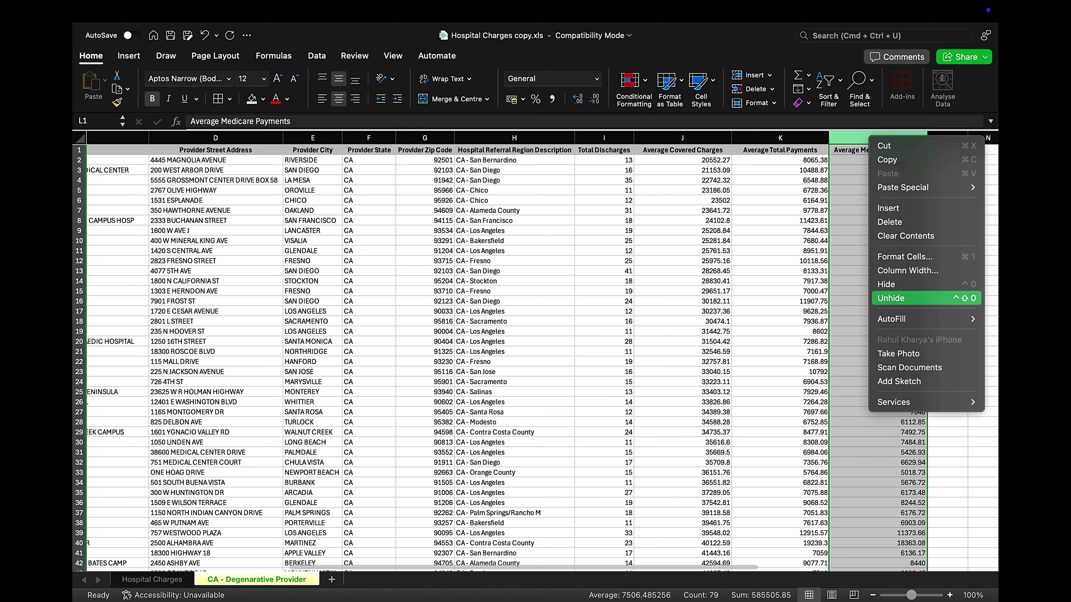
pyautogui.click(890, 298)
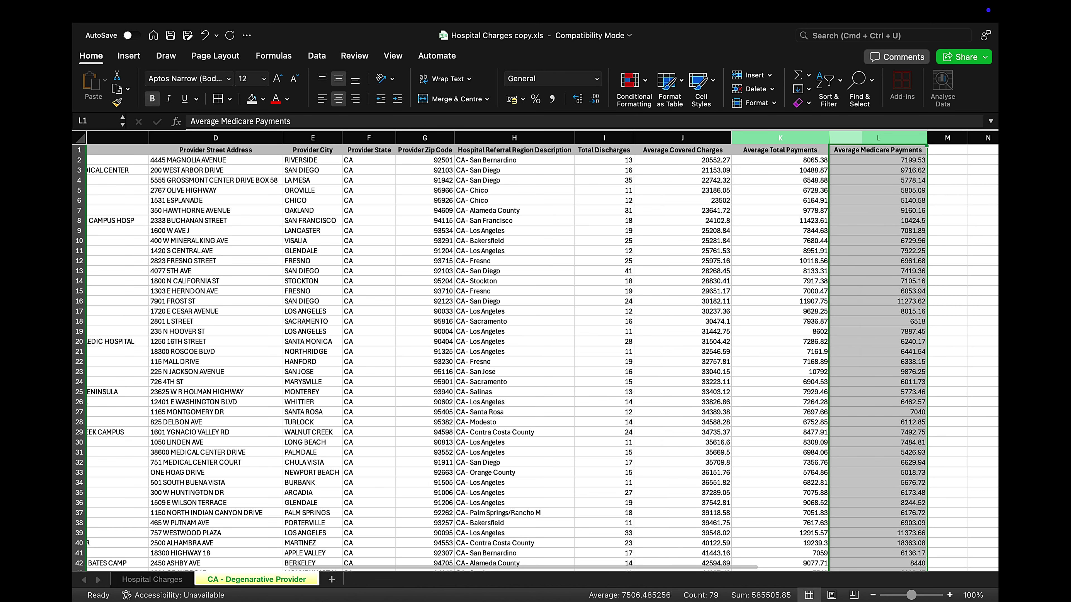
pyautogui.moveTo(780, 138); pyautogui.dragTo(906, 138)
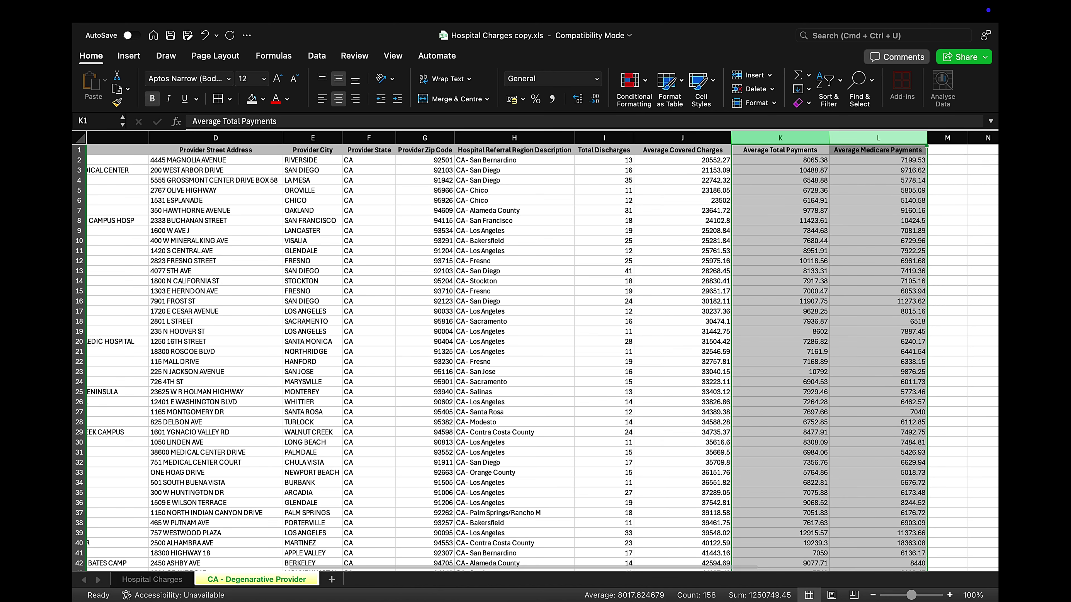
pyautogui.rightClick(796, 136)
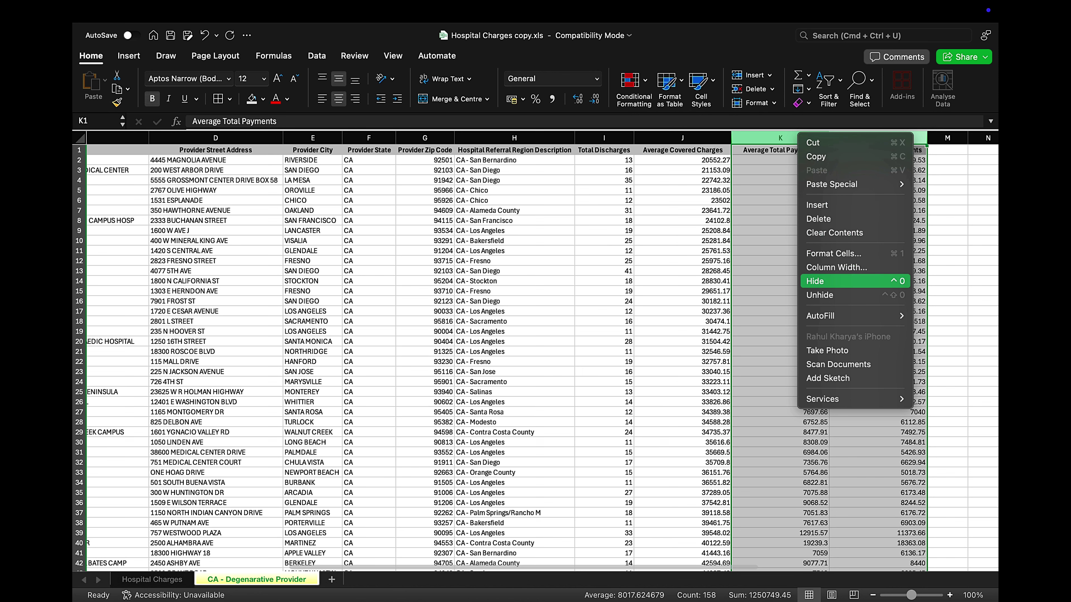
pyautogui.click(814, 281)
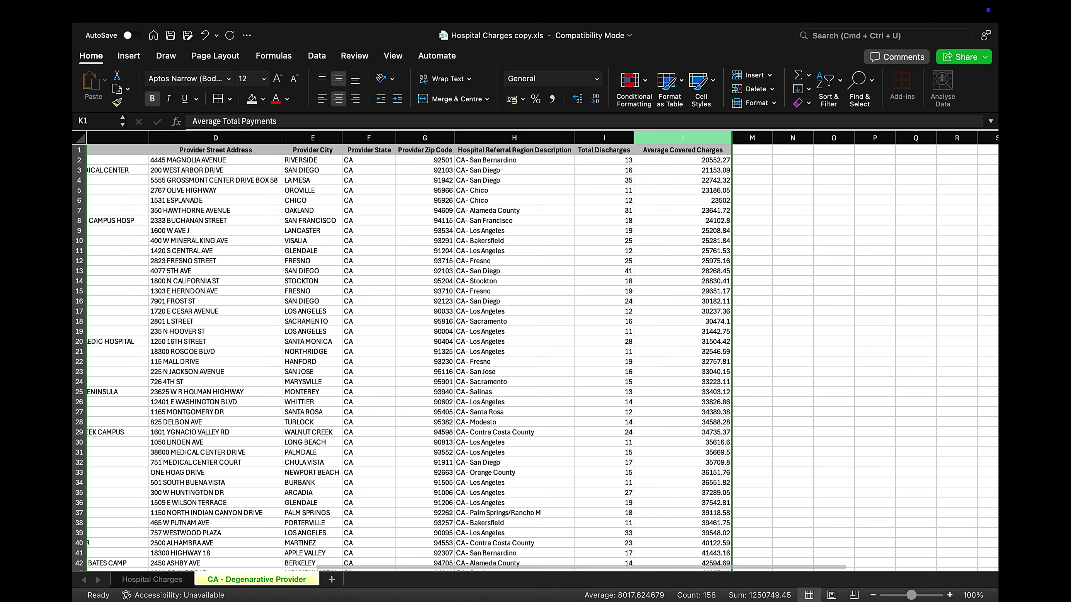
# Step: Unhide the columns between Average Covered Charges in column J and the empty column M, and deselect the range
pyautogui.click(686, 139)
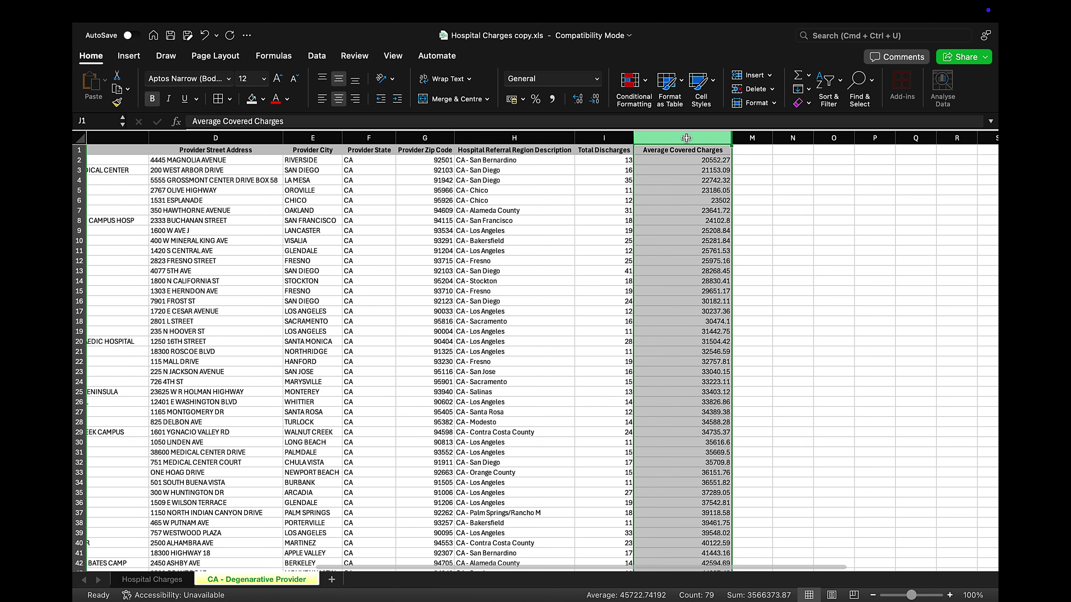
pyautogui.click(753, 139)
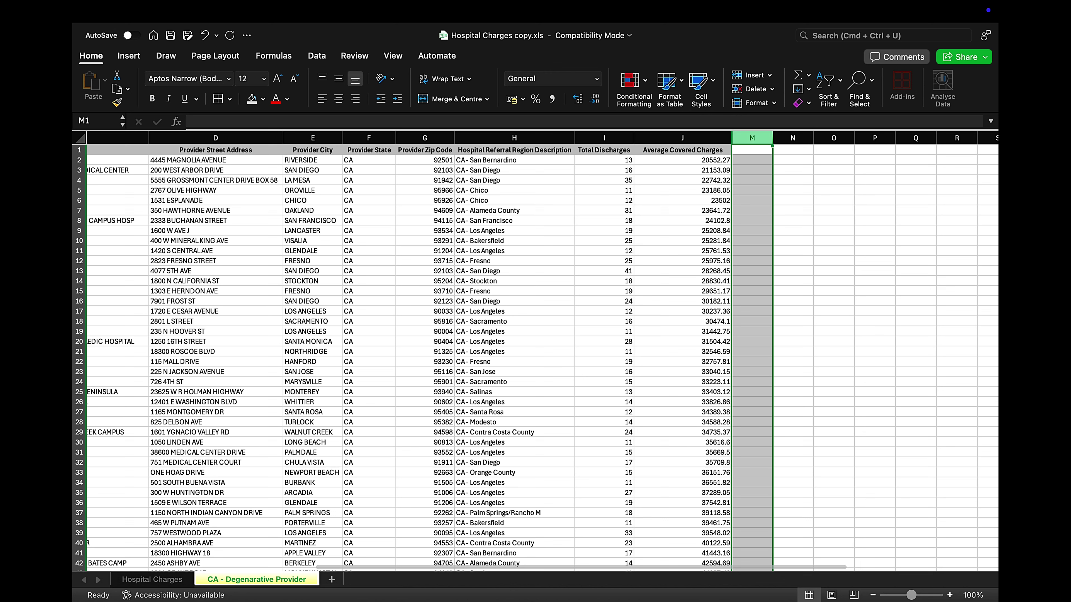
pyautogui.click(752, 170)
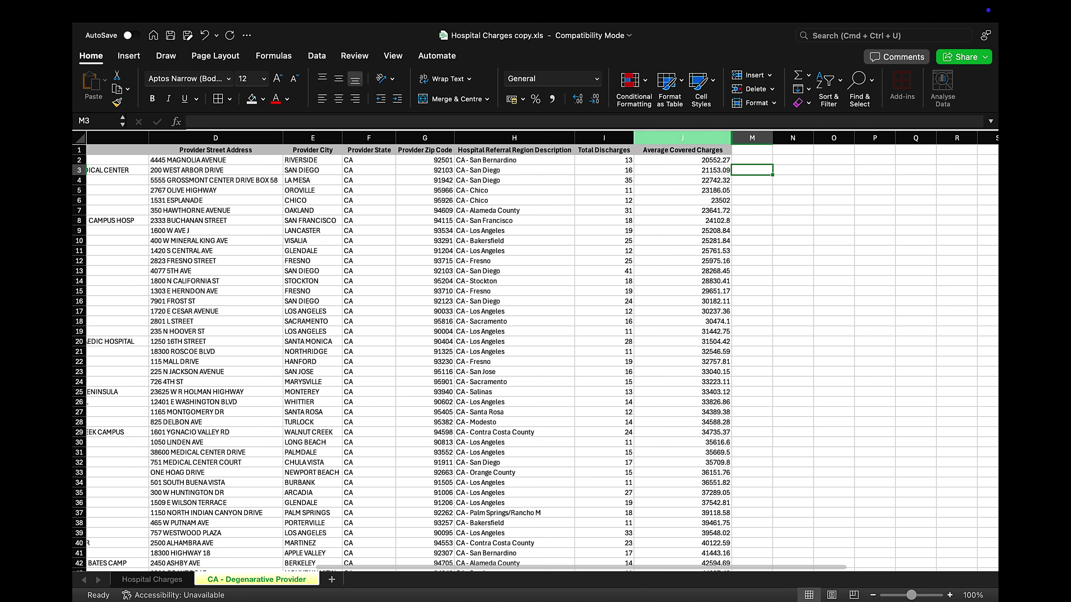
pyautogui.moveTo(682, 138); pyautogui.dragTo(752, 137)
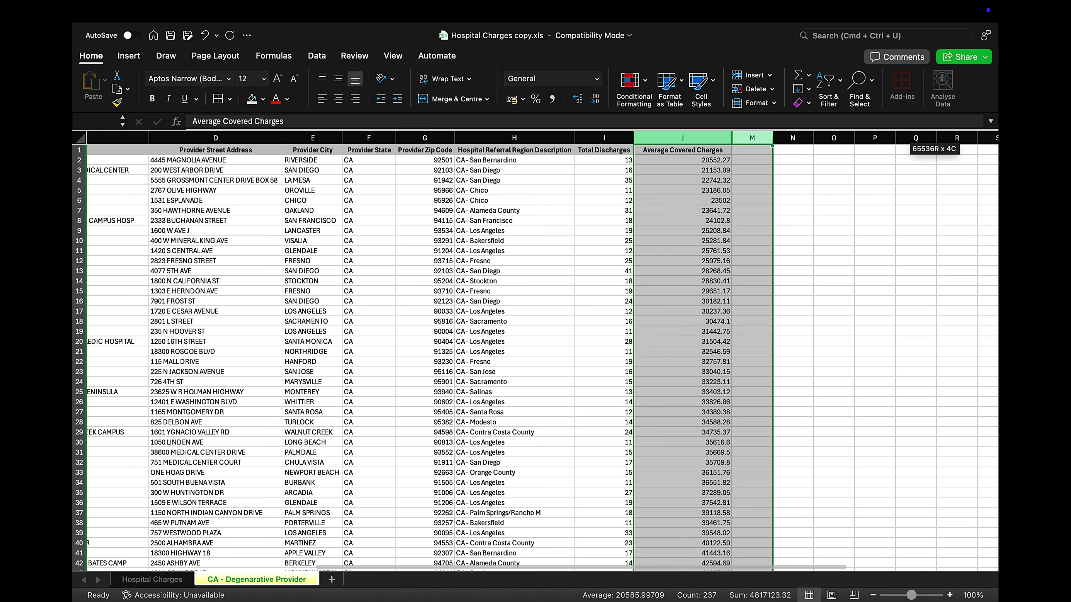
pyautogui.rightClick(733, 138)
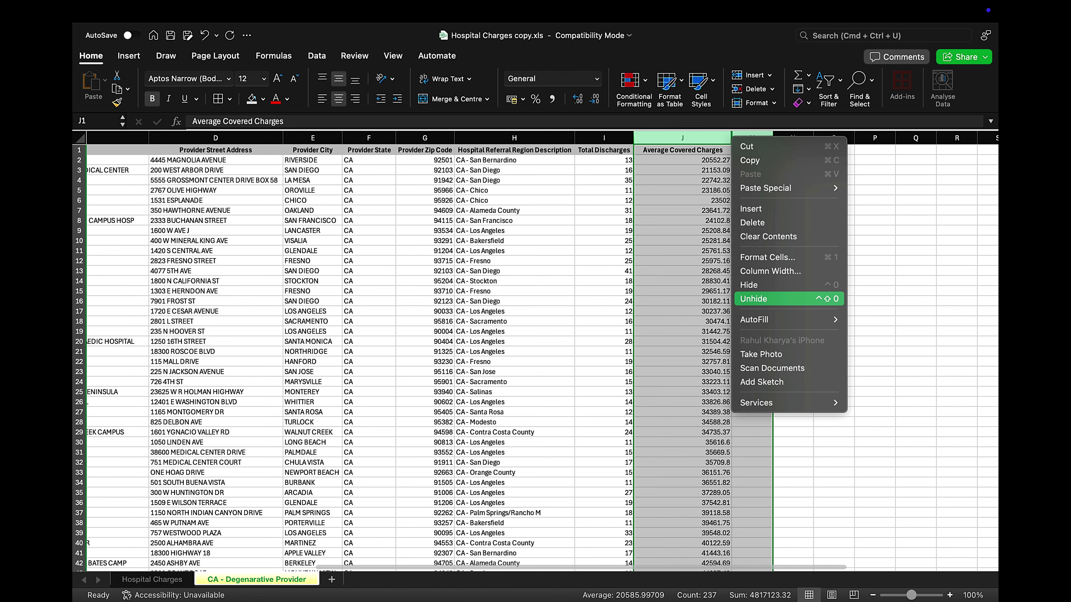
pyautogui.click(753, 299)
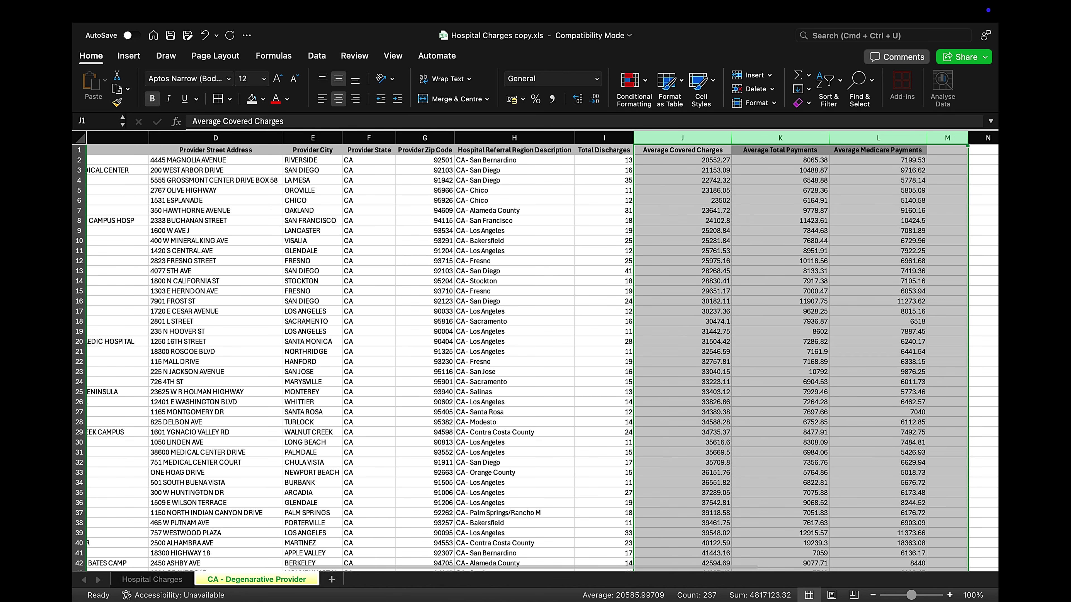
pyautogui.click(780, 231)
pyautogui.moveTo(780, 150); pyautogui.dragTo(858, 150)
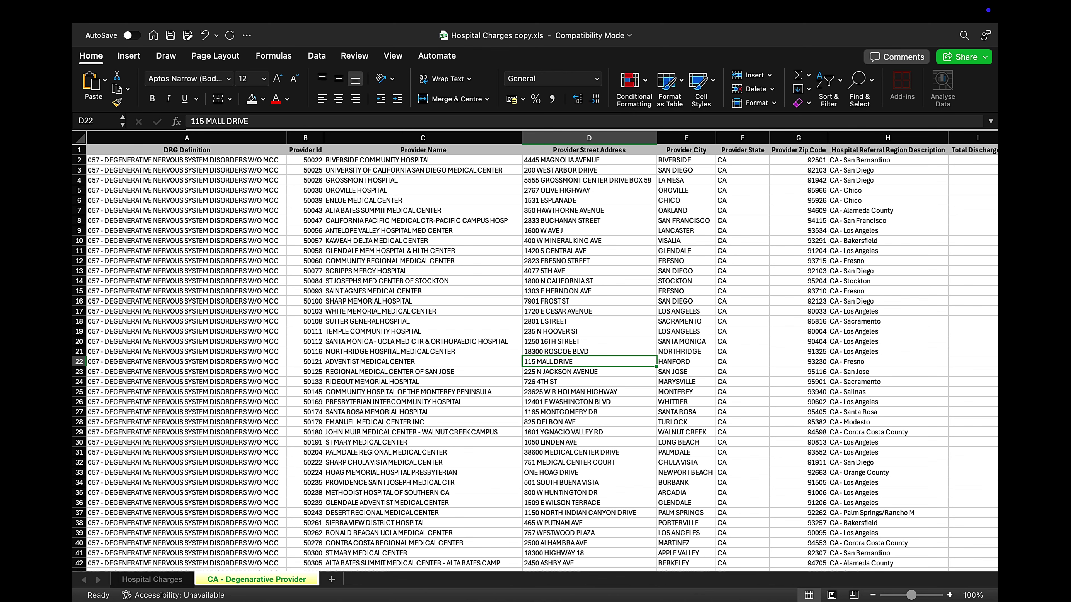
# Step: Delete the Provider Id column B from the CA - Degenarative Provider sheet and deselect it
pyautogui.hscroll(1, 542, 351)
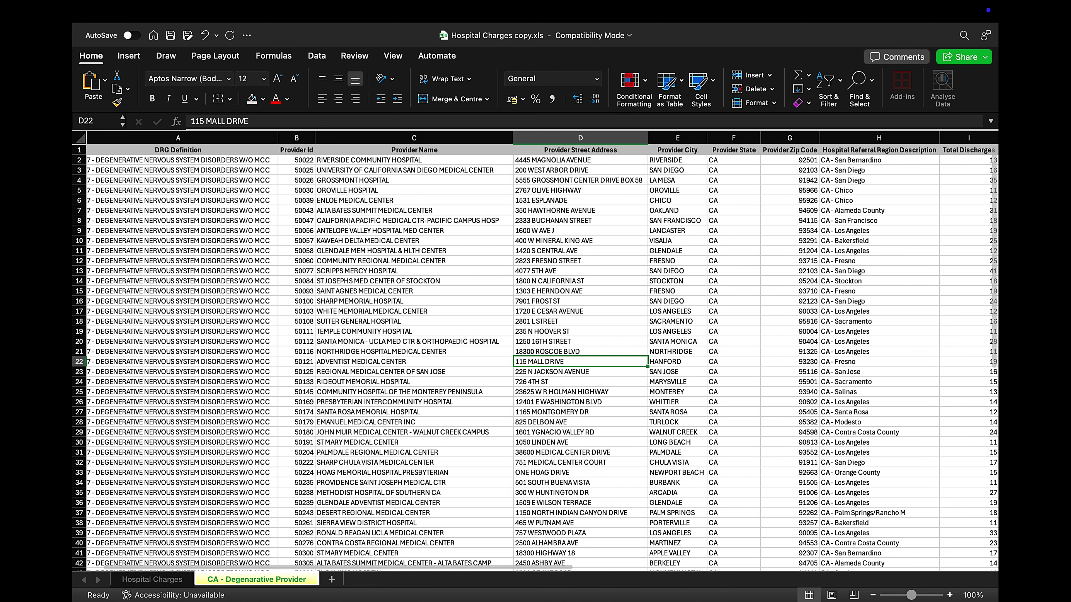
pyautogui.hscroll(-1, 542, 351)
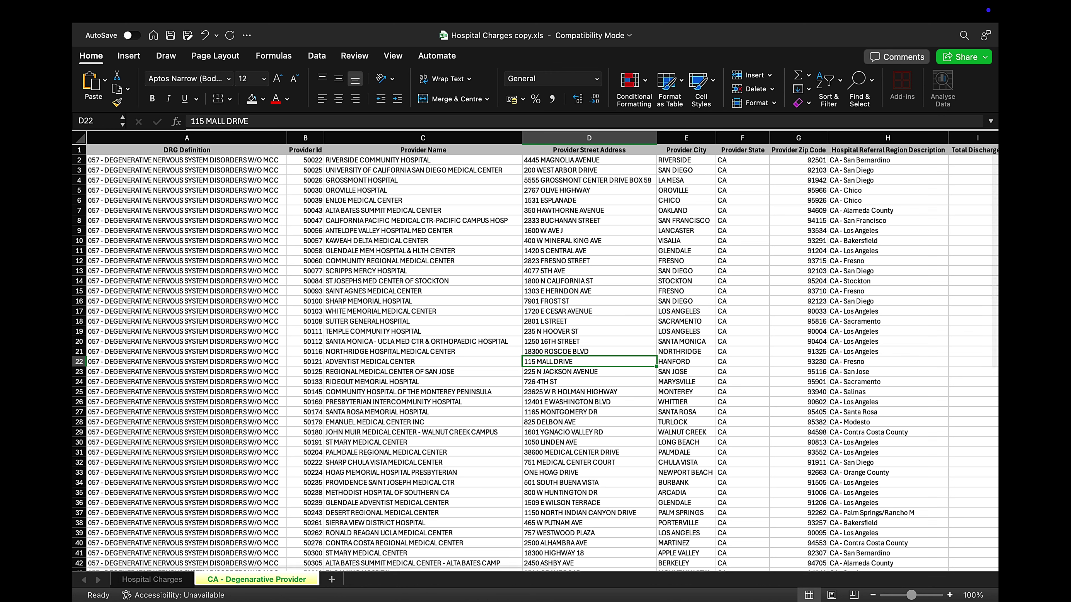
pyautogui.click(308, 135)
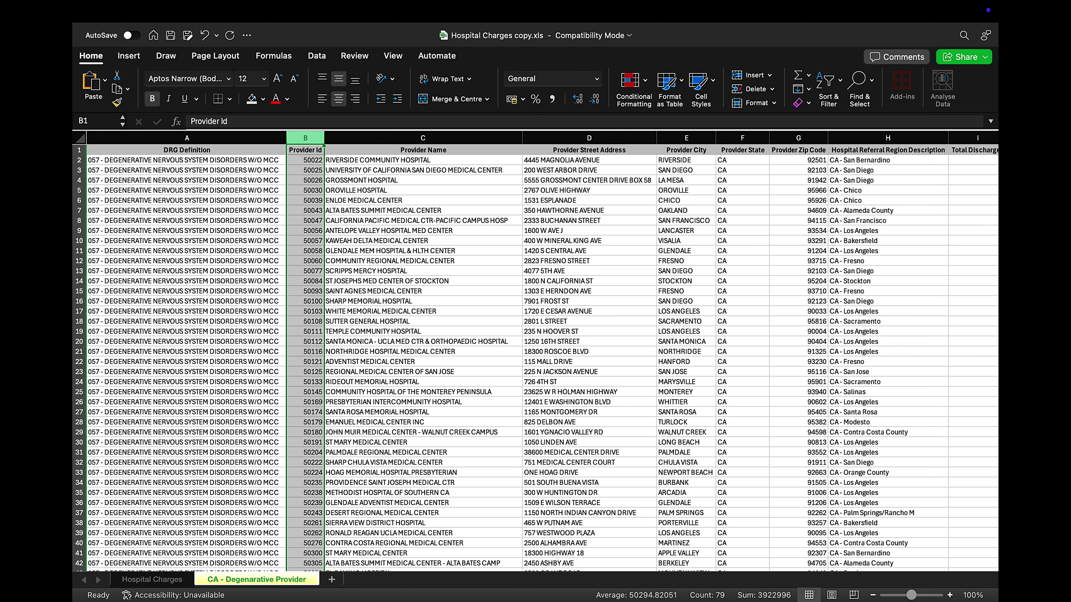
pyautogui.rightClick(304, 135)
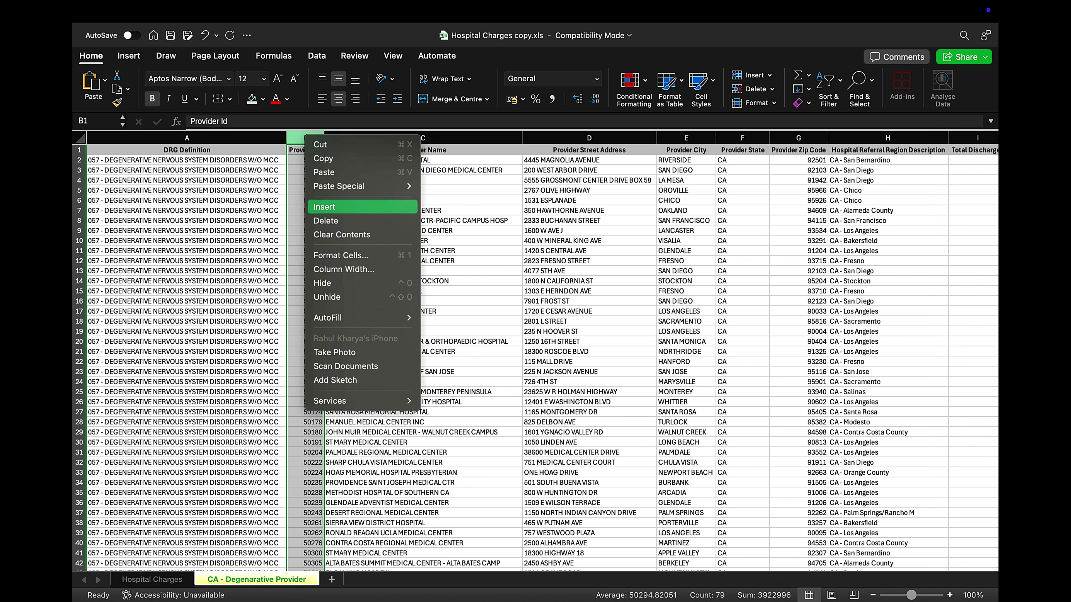
pyautogui.click(326, 220)
pyautogui.hscroll(1, 683, 241)
pyautogui.click(684, 241)
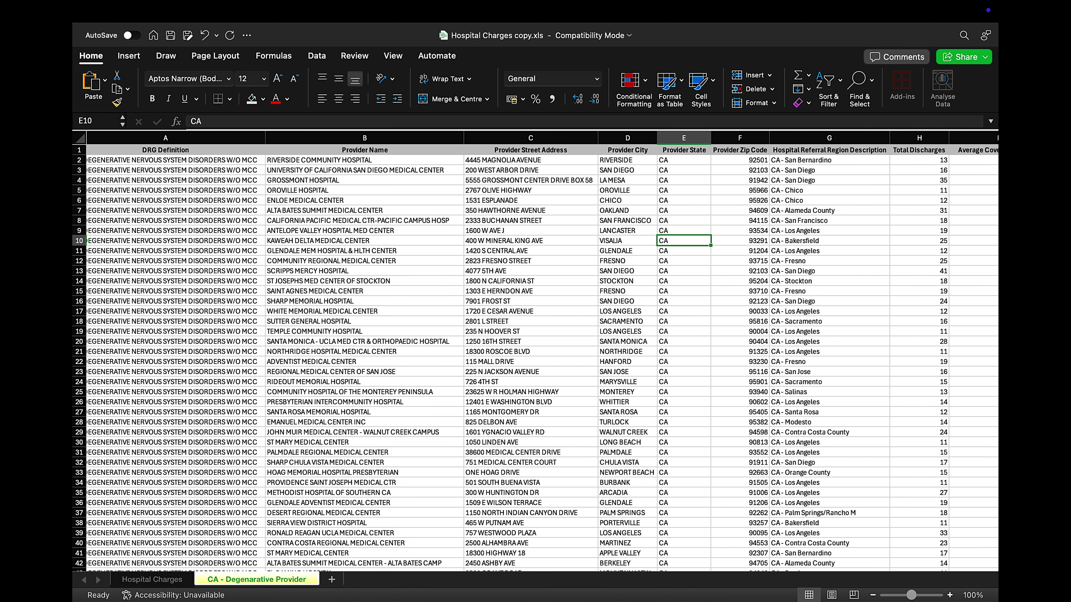
# Step: Delete the Provider Zip Code column F
pyautogui.click(744, 138)
pyautogui.rightClick(744, 138)
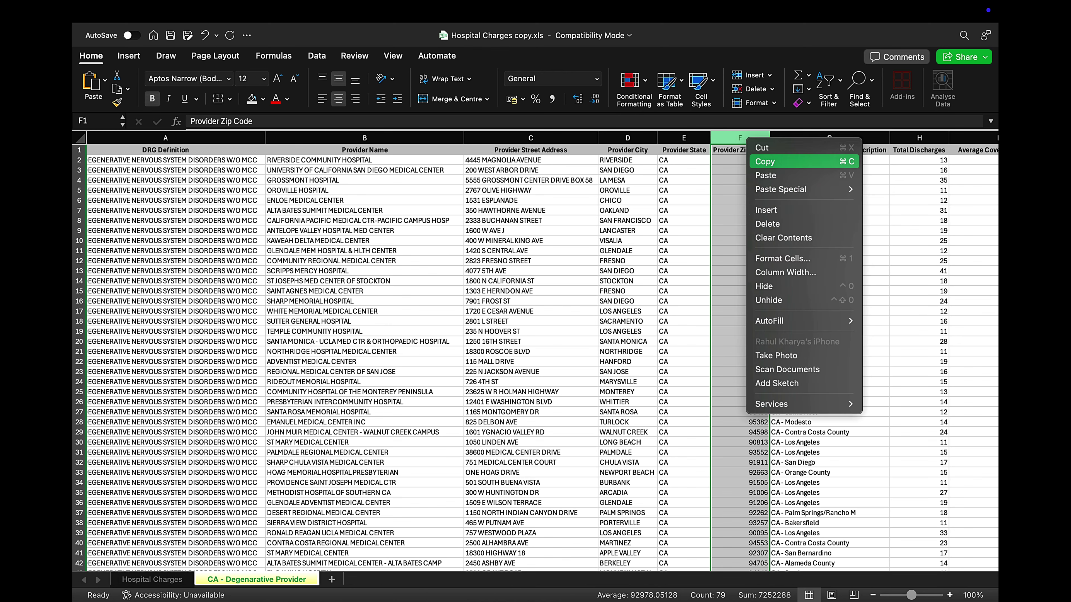
pyautogui.click(772, 224)
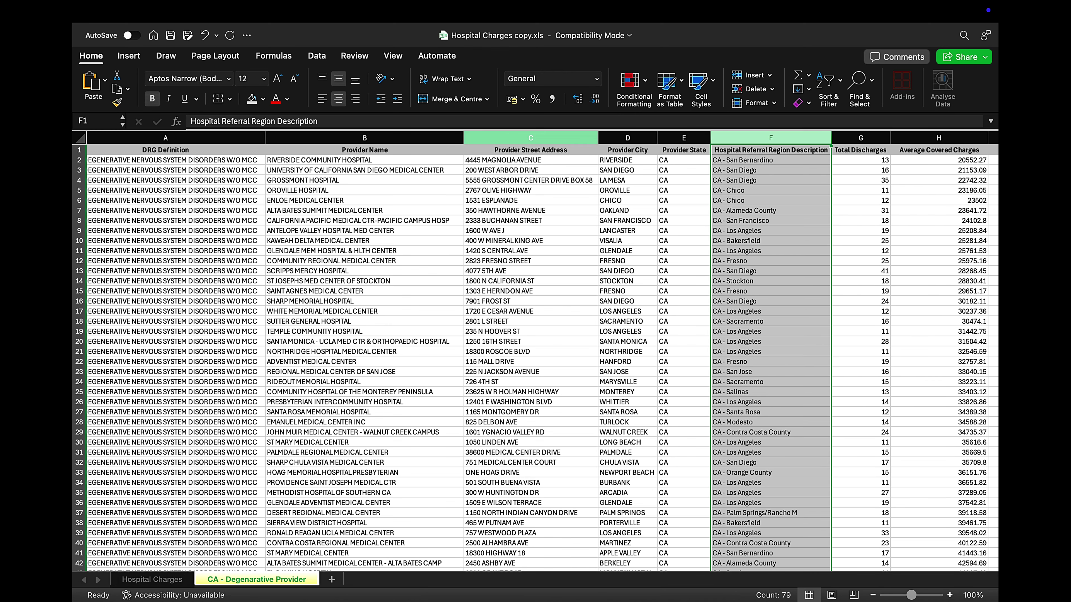
# Step: Hide the Provider Street Address column C and deselect it
pyautogui.click(530, 138)
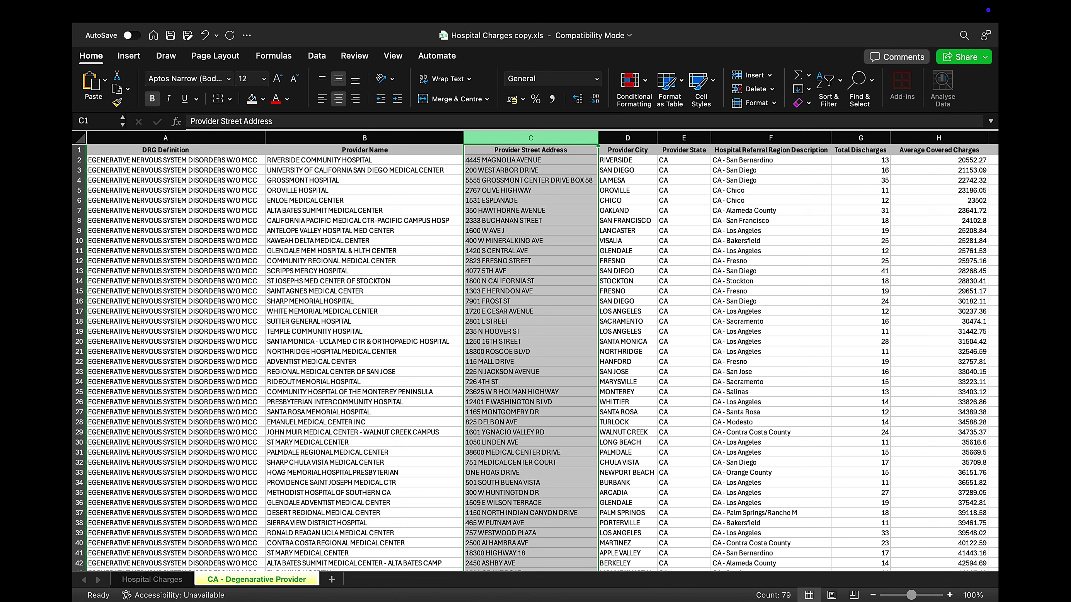
pyautogui.rightClick(517, 138)
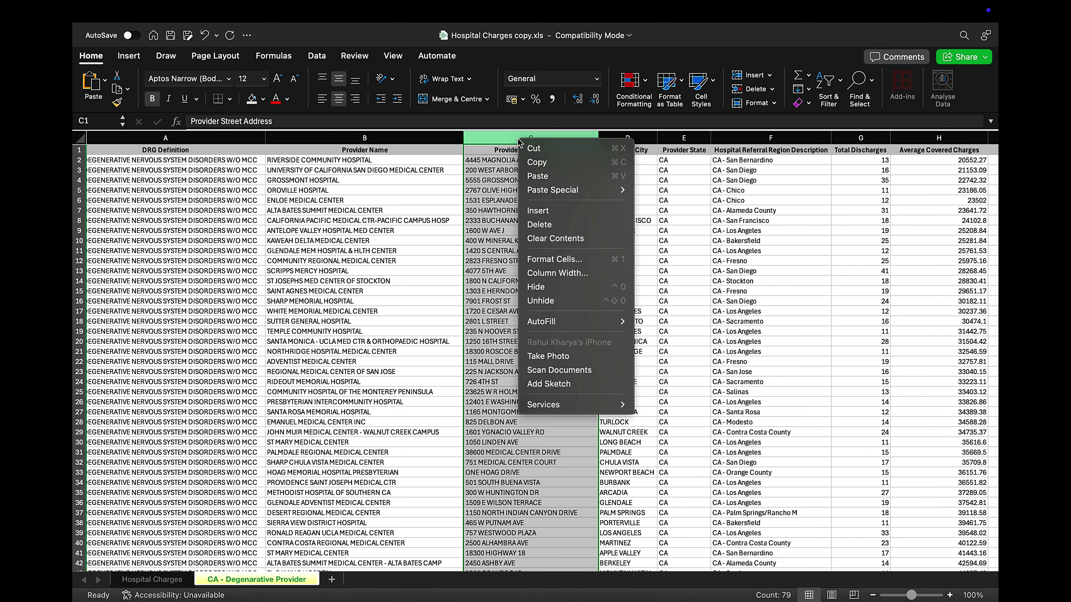
pyautogui.click(544, 287)
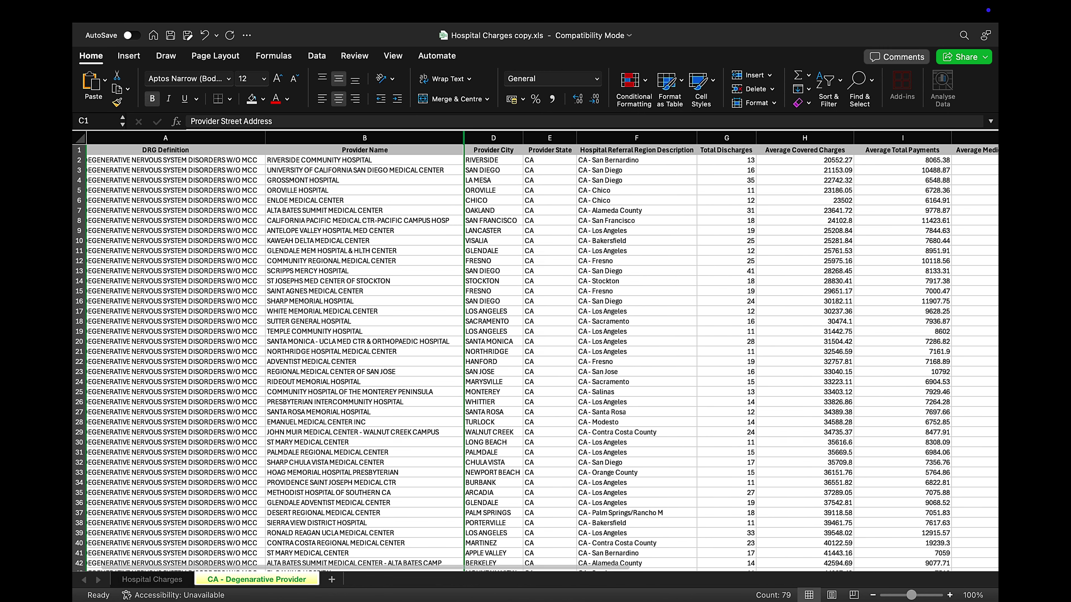
pyautogui.hscroll(-1, 658, 311)
pyautogui.click(658, 311)
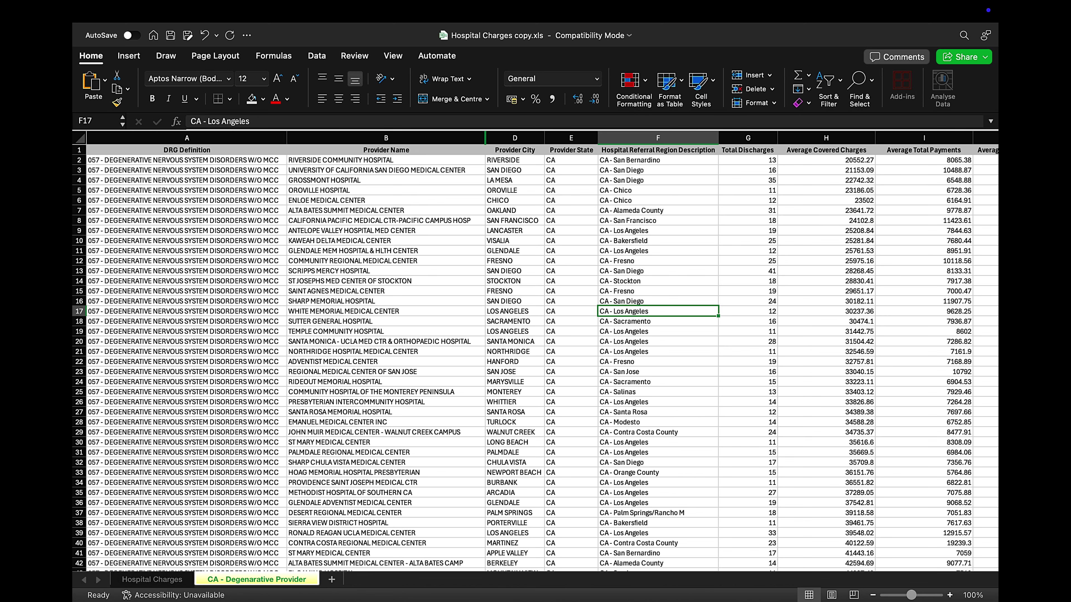
# Step: Delete the Provider State column E
pyautogui.click(570, 138)
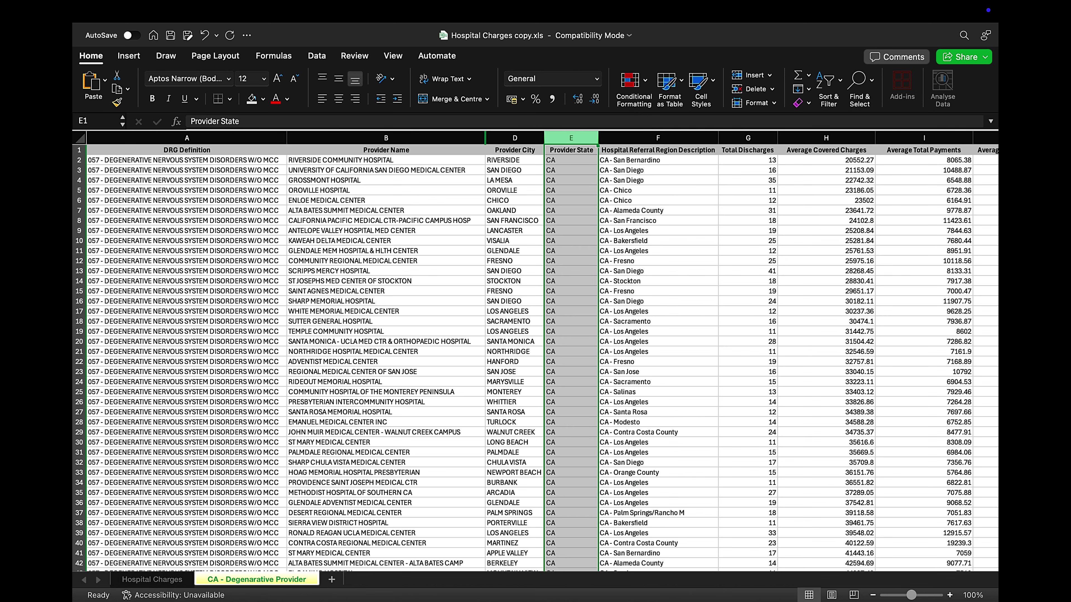
pyautogui.rightClick(567, 142)
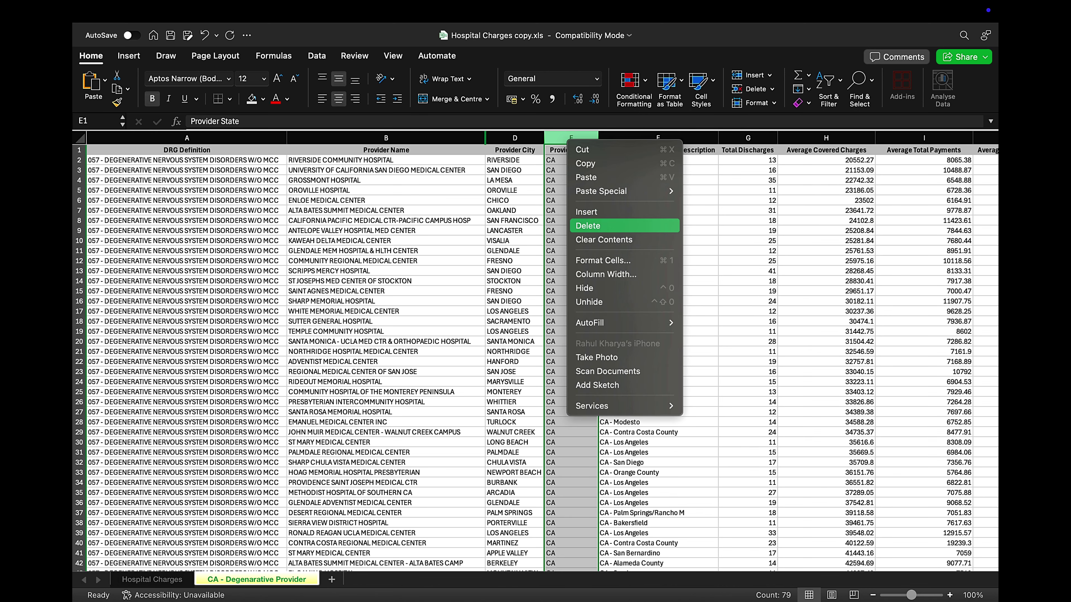
pyautogui.click(588, 225)
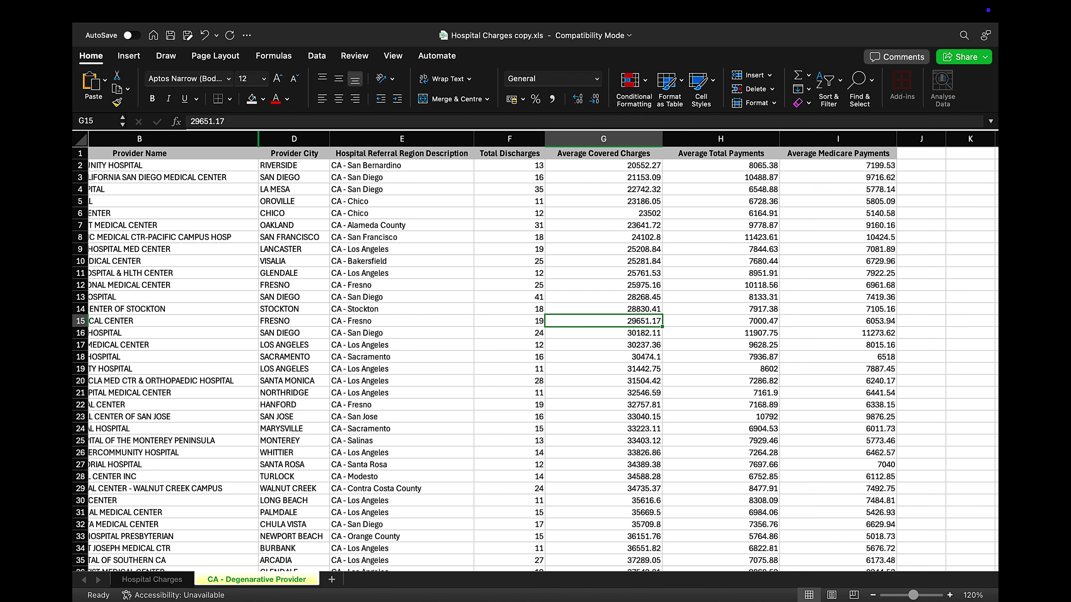
# Step: Examine the values in columns G to I, Average Covered Charges, Average Total Payments and Average Medicare Payments
pyautogui.moveTo(720, 214); pyautogui.dragTo(721, 333)
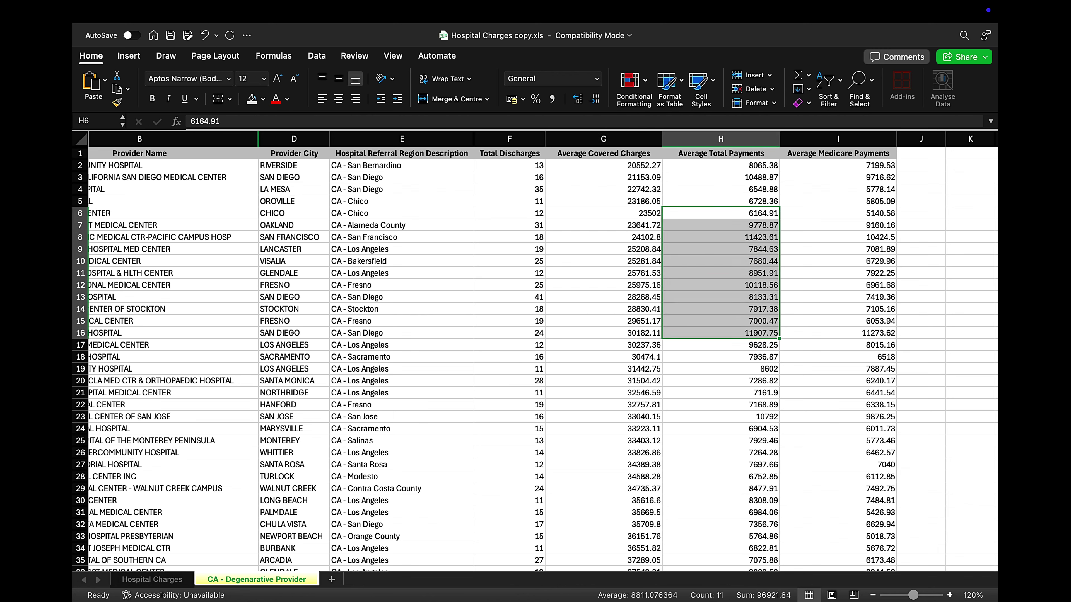
pyautogui.click(604, 285)
pyautogui.moveTo(603, 225); pyautogui.dragTo(603, 393)
pyautogui.click(721, 392)
pyautogui.click(720, 261)
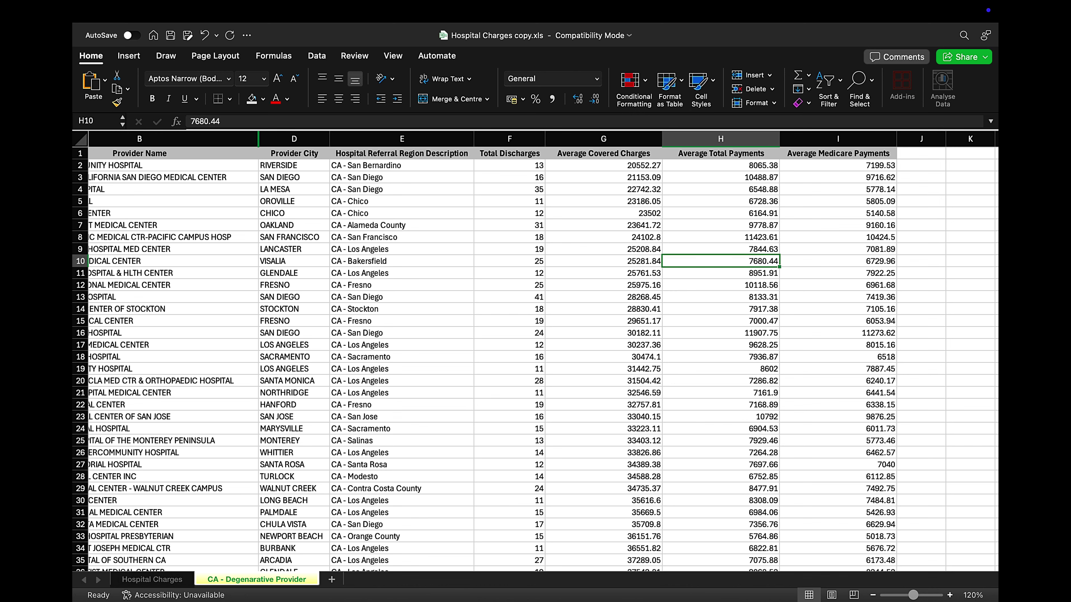
pyautogui.moveTo(603, 225); pyautogui.dragTo(603, 321)
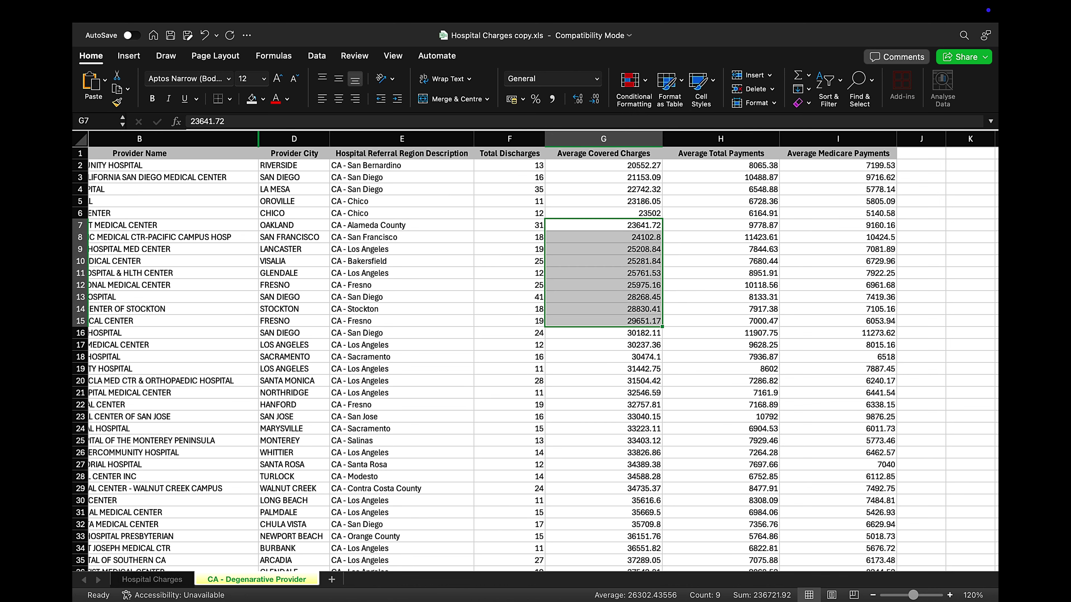
pyautogui.moveTo(721, 261); pyautogui.dragTo(720, 369)
pyautogui.click(721, 225)
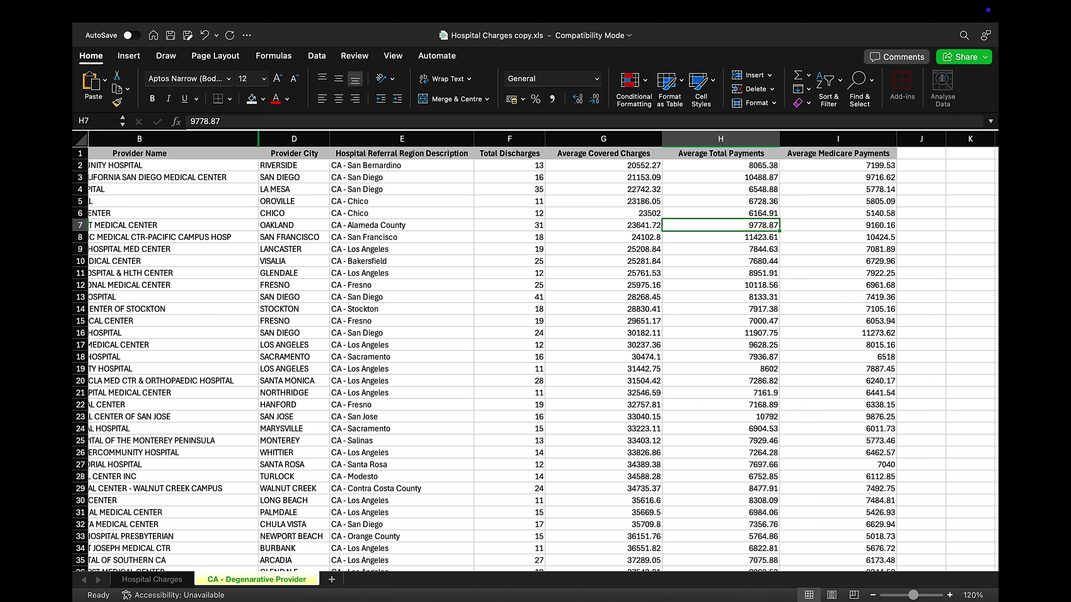
pyautogui.click(837, 226)
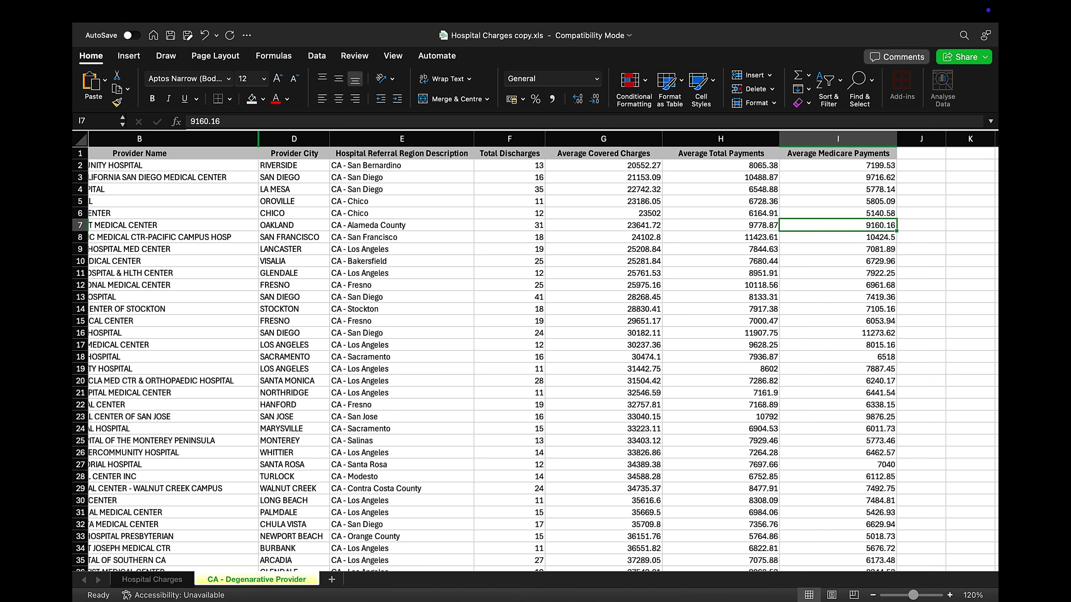
pyautogui.click(838, 297)
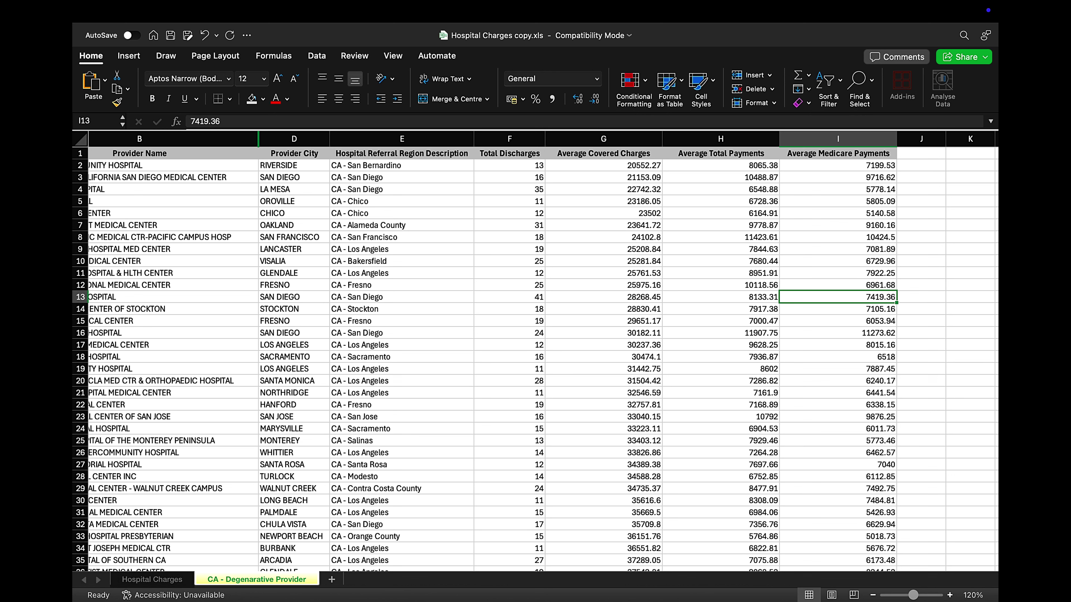
pyautogui.click(720, 226)
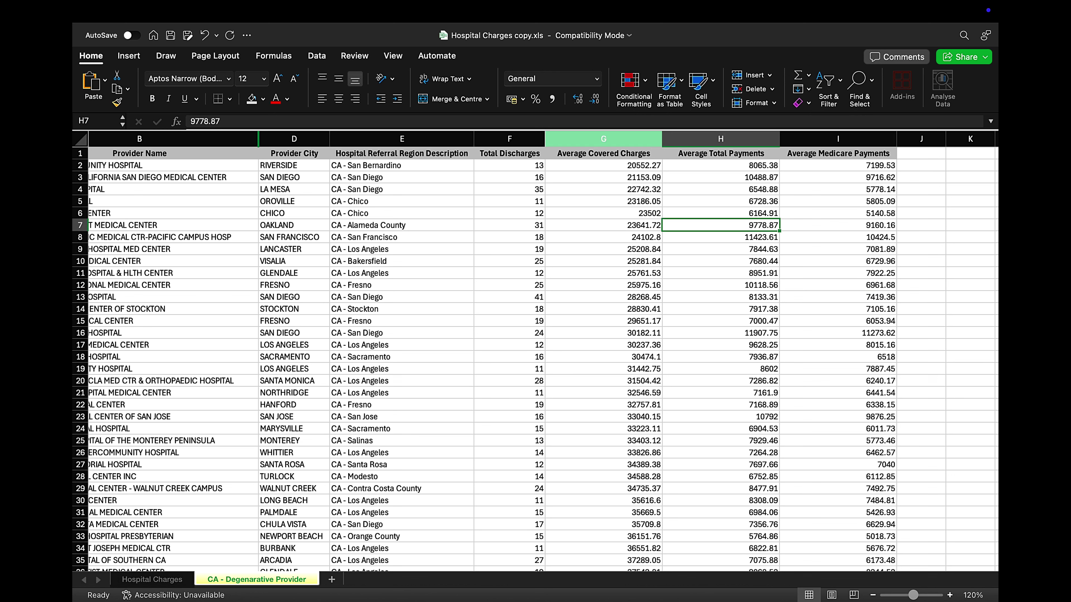
pyautogui.moveTo(603, 138); pyautogui.dragTo(837, 138)
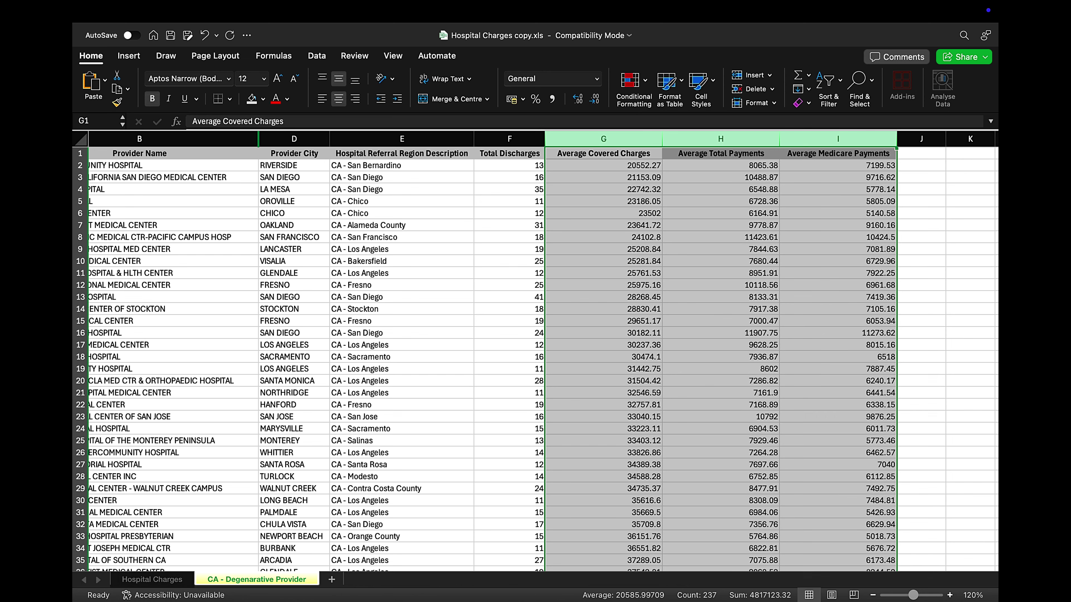
pyautogui.click(721, 177)
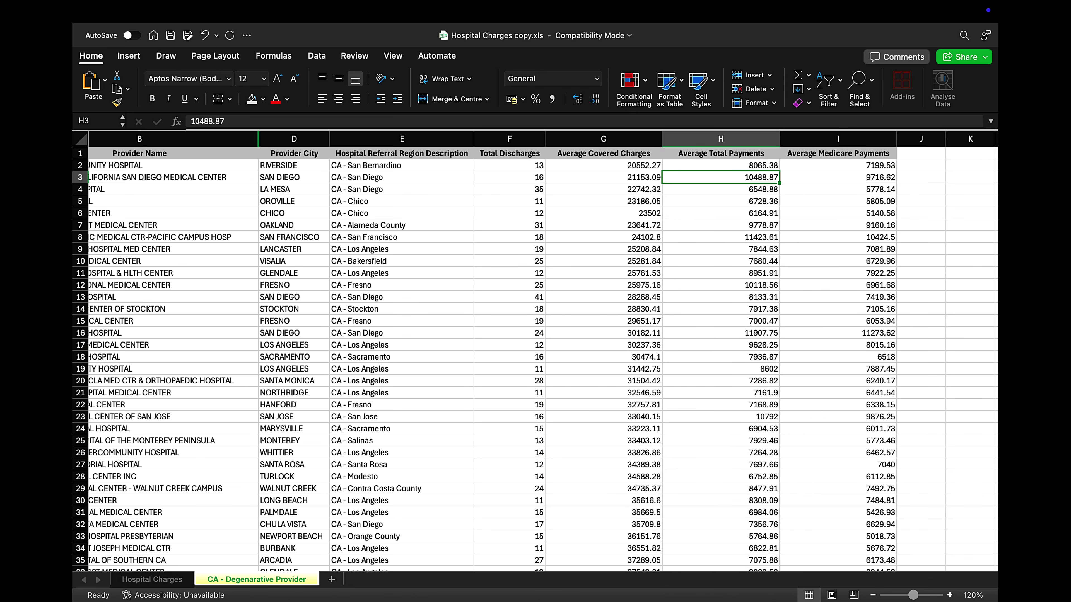
# Step: Highlight the Average Covered Charges column G, select cells G2 to G20 within it, and finish on cell G12
pyautogui.click(605, 140)
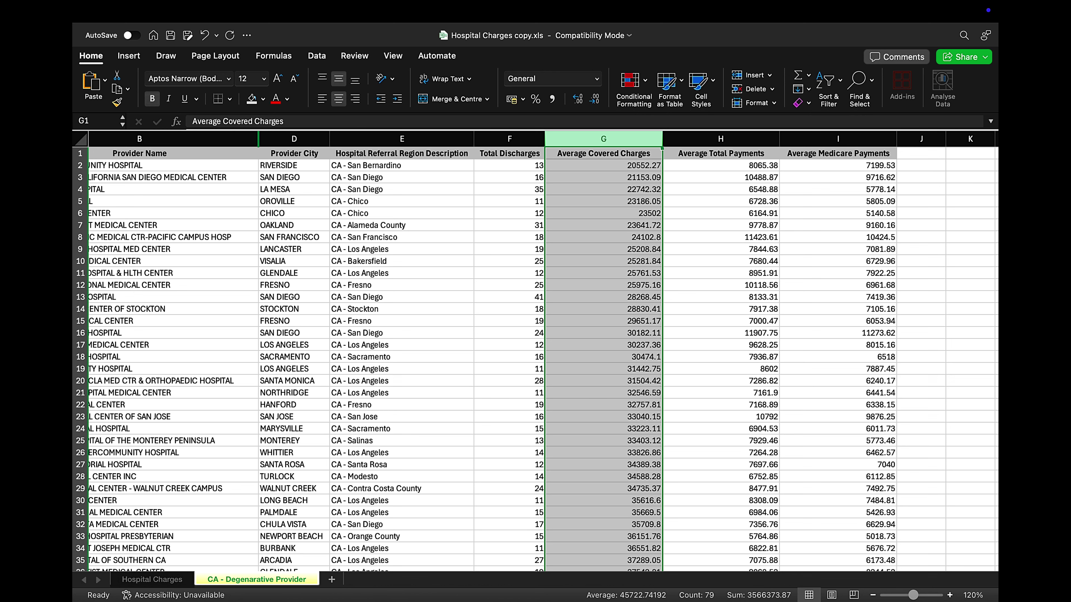
pyautogui.click(603, 261)
pyautogui.moveTo(603, 165); pyautogui.dragTo(603, 381)
pyautogui.click(604, 333)
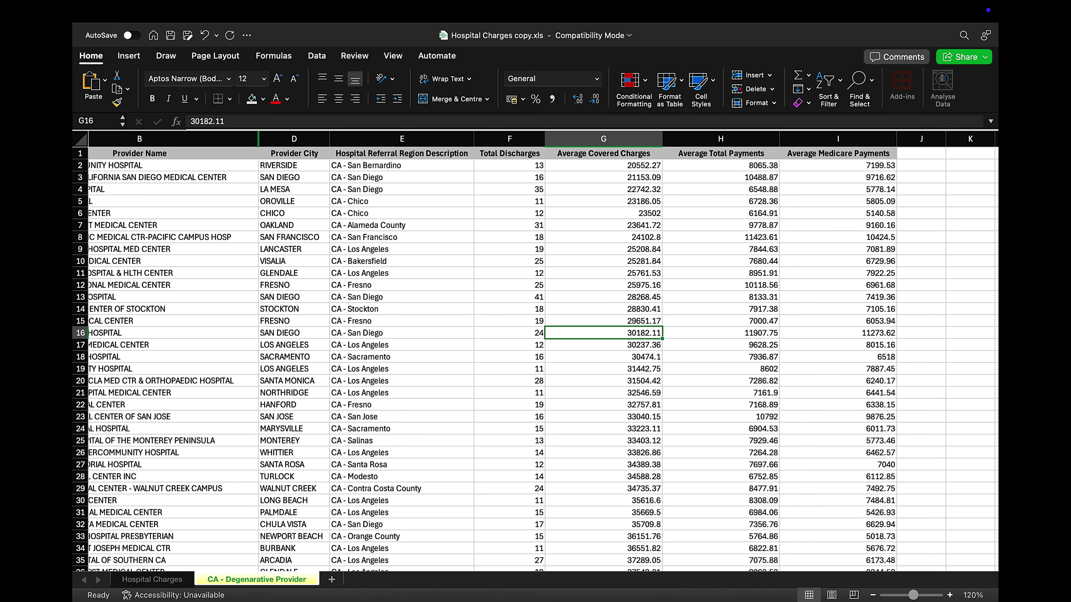
pyautogui.click(603, 286)
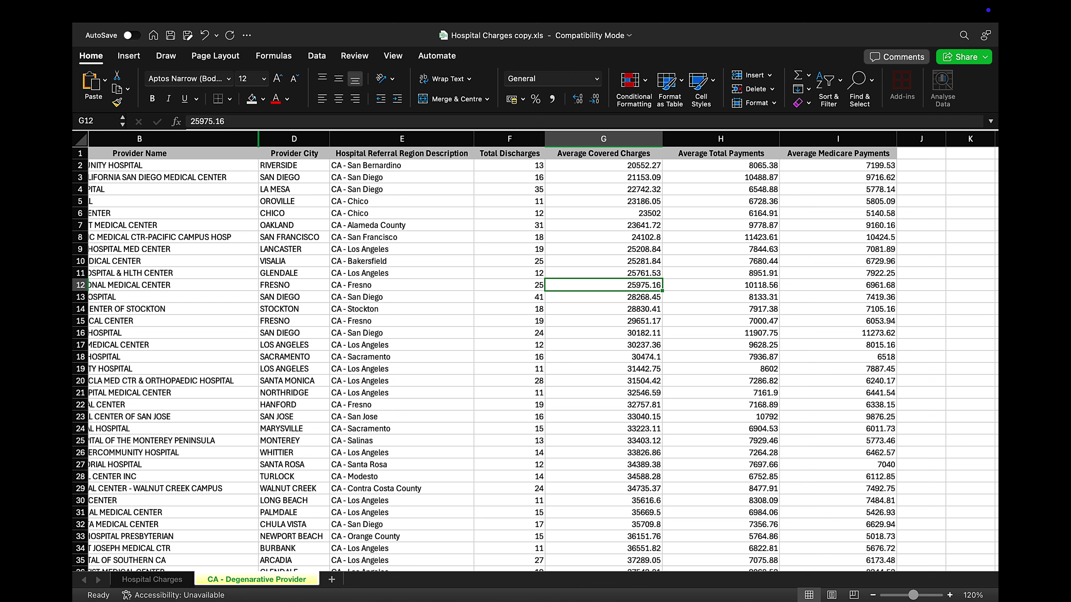
# Step: Move the active cell one cell left, right, up and down around G12, finishing on G12
pyautogui.press('Left')
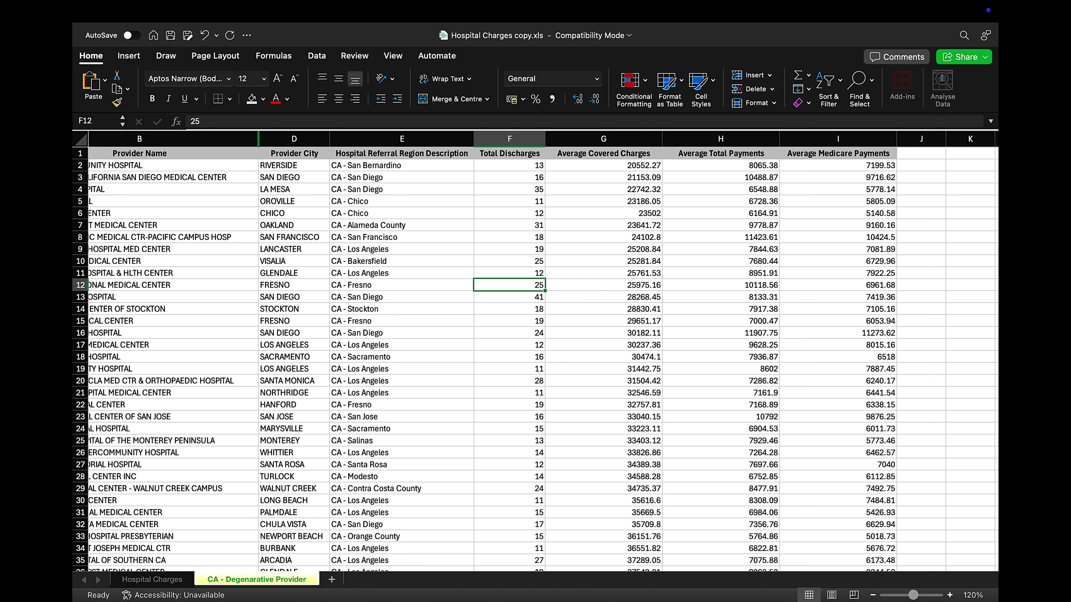
pyautogui.press('Right')
pyautogui.press('Right')
pyautogui.press('Left')
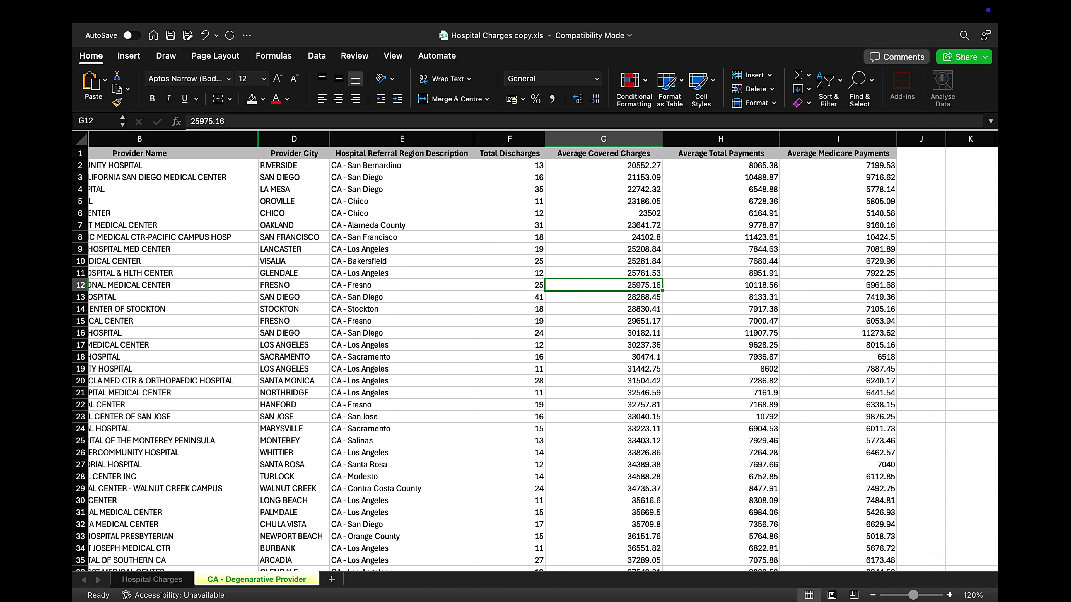
pyautogui.press('Up')
pyautogui.press('Down')
pyautogui.press('Down')
pyautogui.press('Up')
# Step: Extend the selection from G12 leftward cell by cell to D12, and collapse it back to G12
pyautogui.hotkey('shift', 'Left')
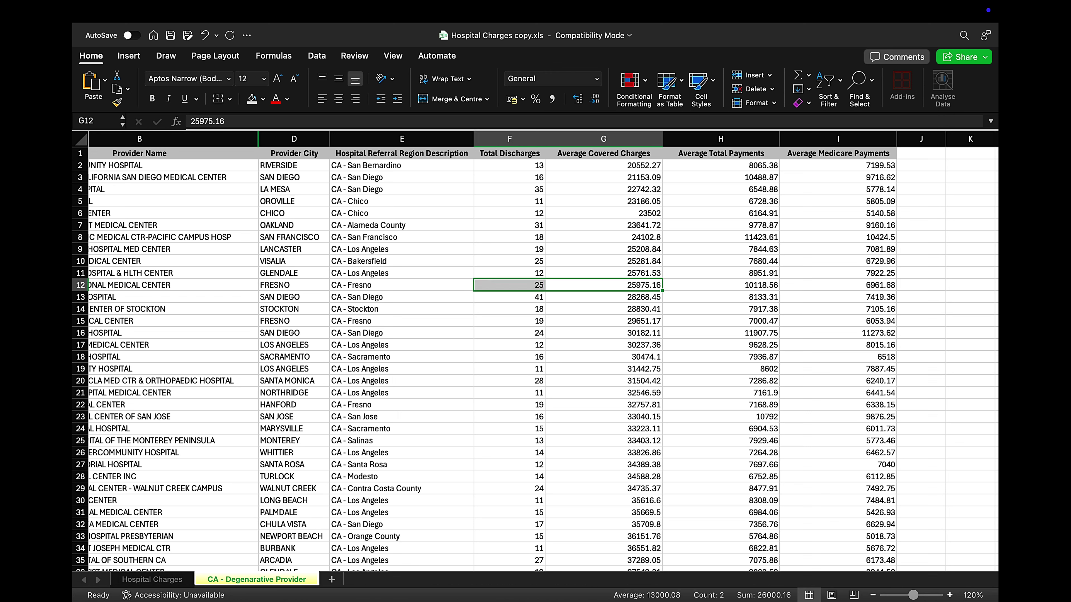
pyautogui.hotkey('shift', 'Left')
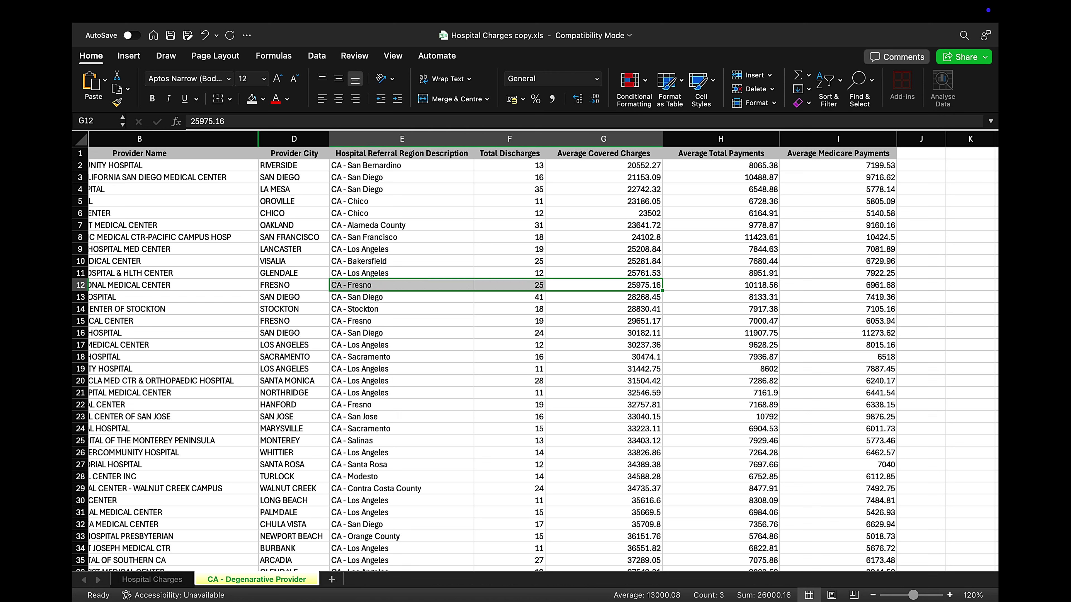
pyautogui.hotkey('shift', 'Left')
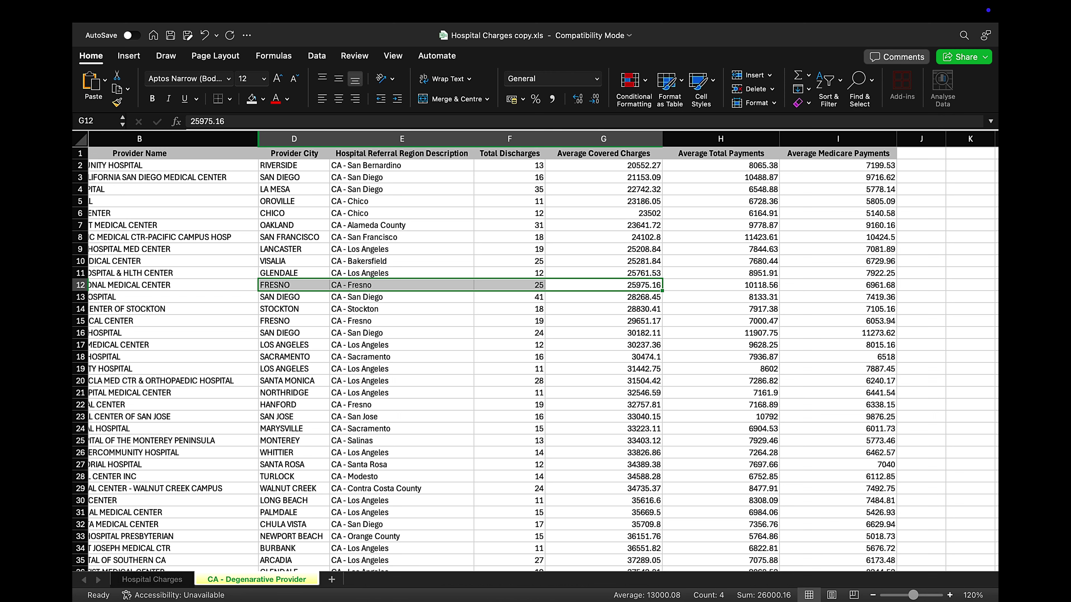
pyautogui.press('Right')
pyautogui.press('Left')
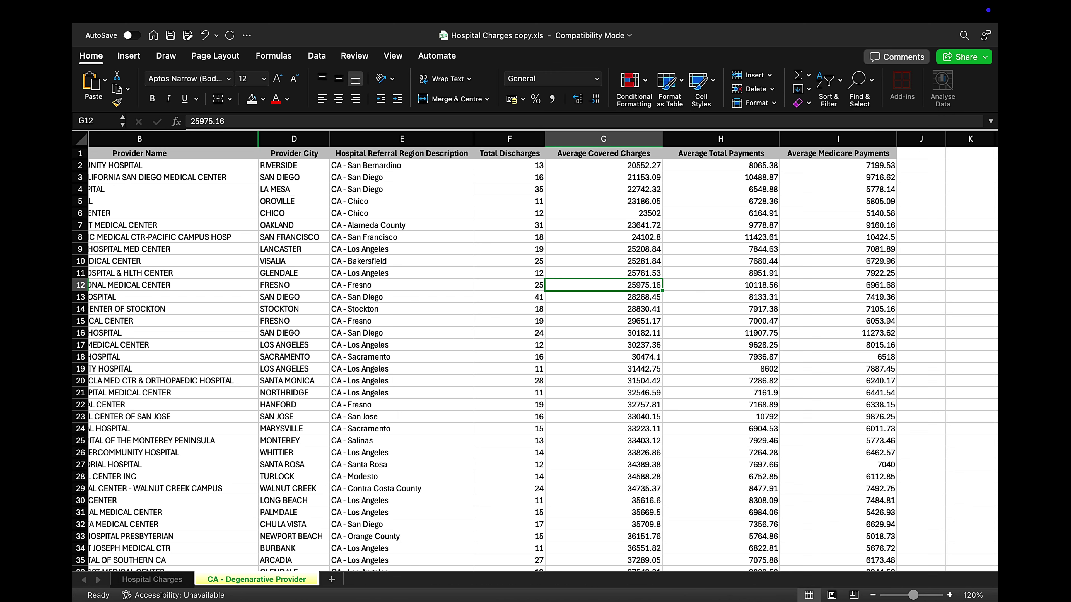
# Step: Extend the selection from G12 rightward to I12, and collapse it back to G12
pyautogui.hotkey('shift', 'Right')
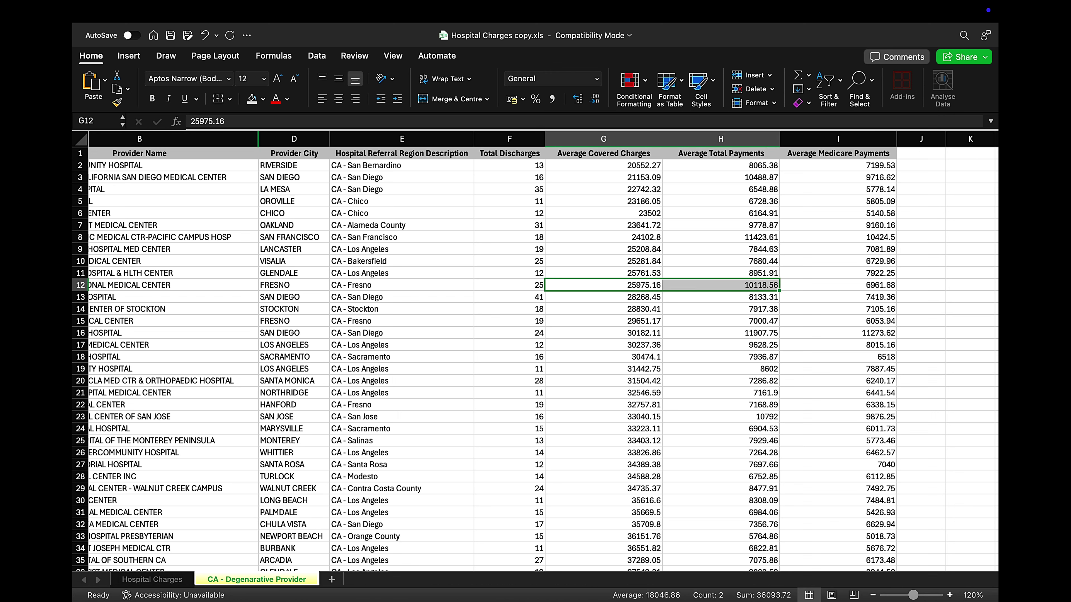
pyautogui.hotkey('shift', 'Right')
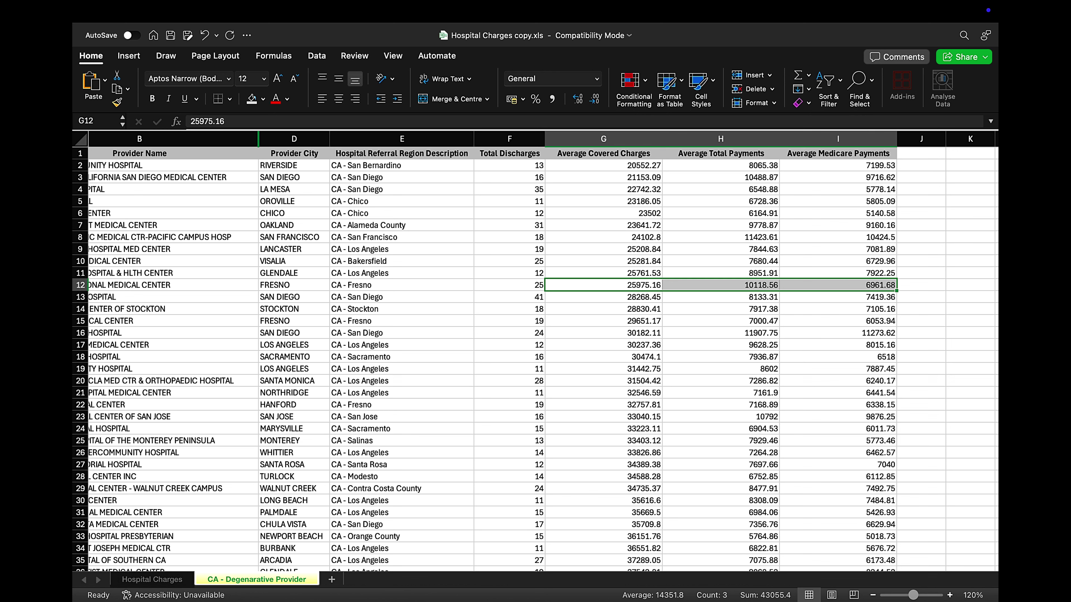
pyautogui.press('Left')
pyautogui.press('Right')
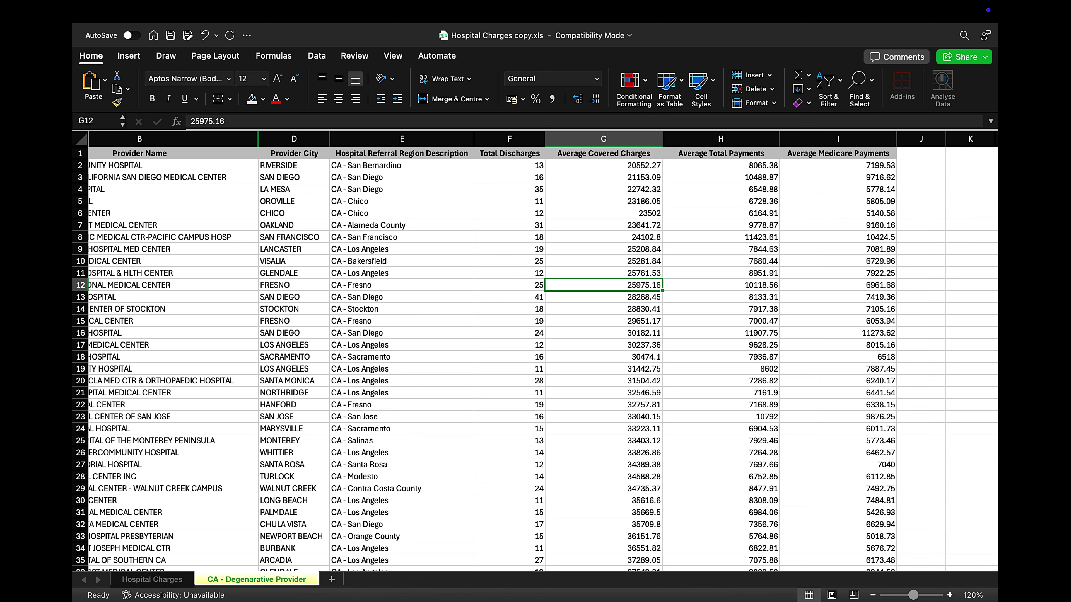
# Step: Extend the selection from G12 downward by five cells, and collapse it back to G12
pyautogui.hotkey('shift', 'Down')
pyautogui.hotkey('shift', 'Down')
pyautogui.hotkey('shift', 'Down')
pyautogui.hotkey('shift', 'Down')
pyautogui.hotkey('shift', 'Down')
pyautogui.press('Up')
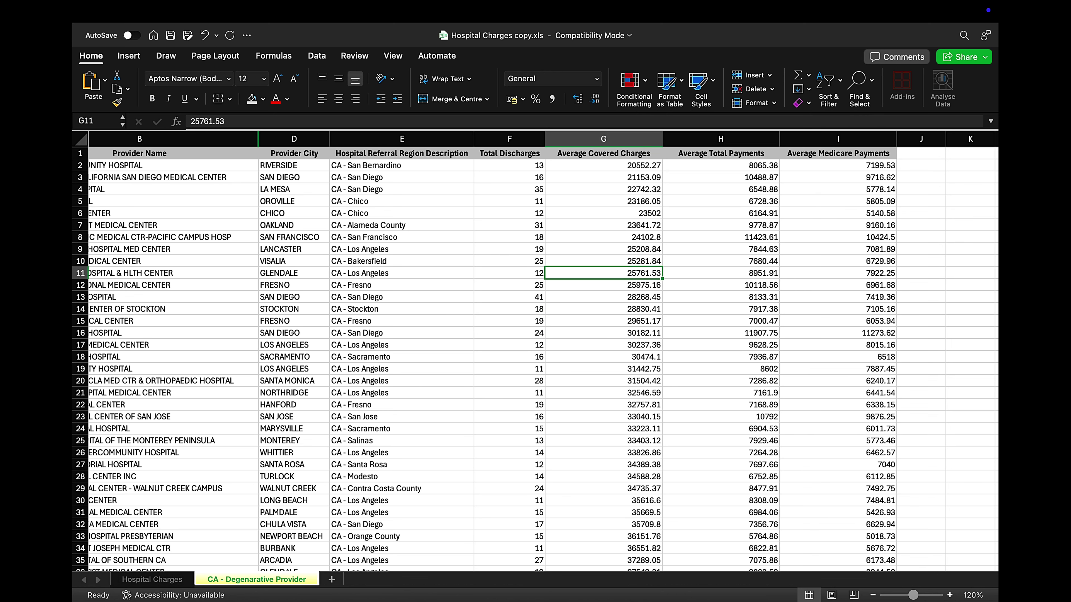
pyautogui.press('Down')
# Step: Extend the selection from G12 upward to G7, and collapse it back to G12
pyautogui.hotkey('shift', 'Up')
pyautogui.hotkey('shift', 'Up')
pyautogui.hotkey('shift', 'Up')
pyautogui.hotkey('shift', 'Up')
pyautogui.hotkey('shift', 'Up')
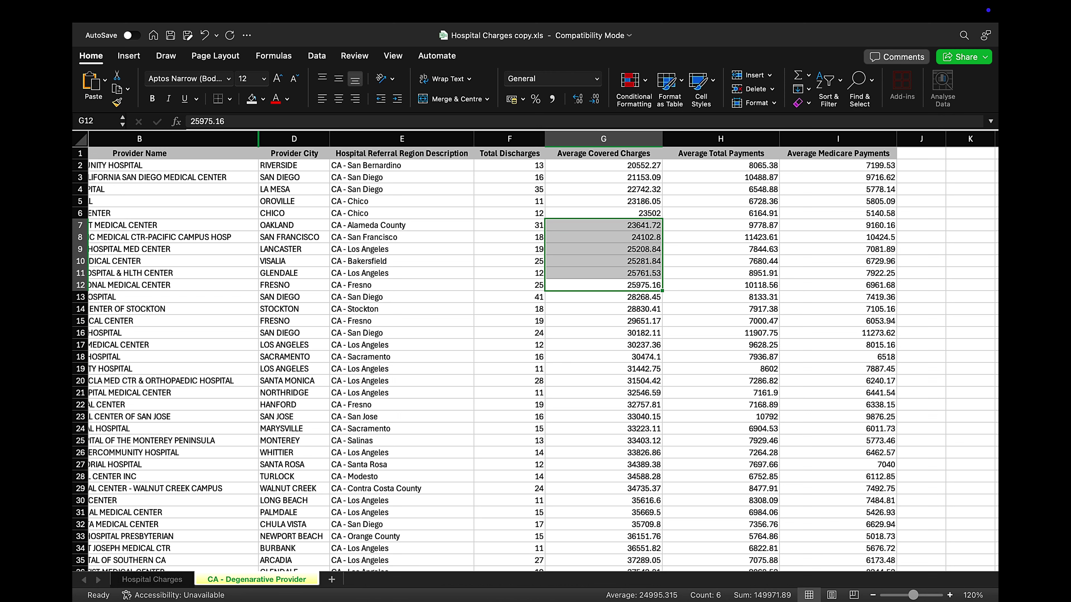
pyautogui.press('Down')
pyautogui.press('Up')
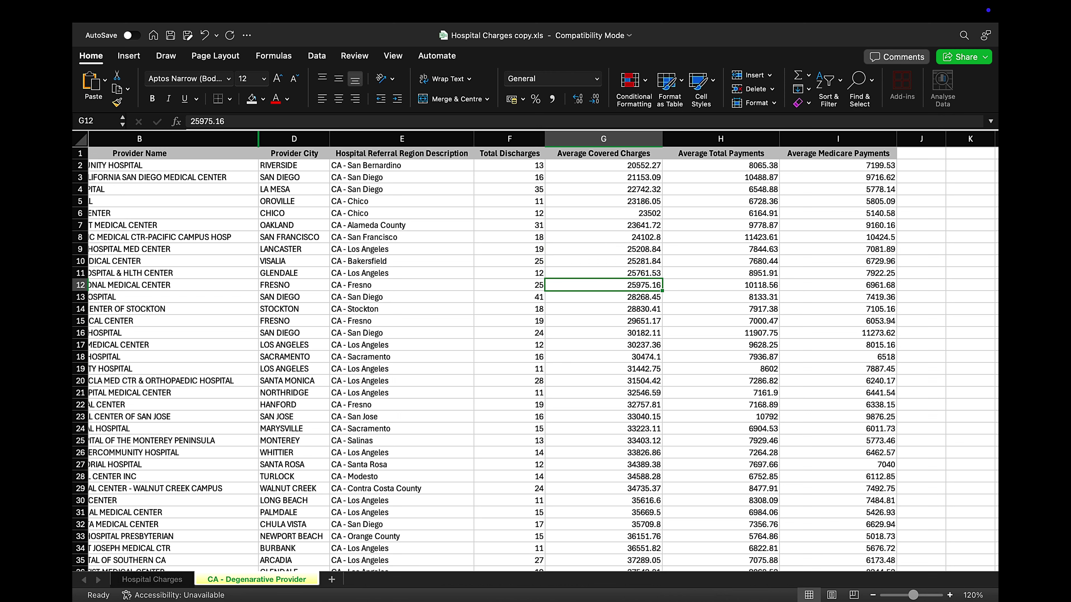
# Step: Jump to the first cell of row 12, A12, and move back across the row to G12
pyautogui.press('Home')
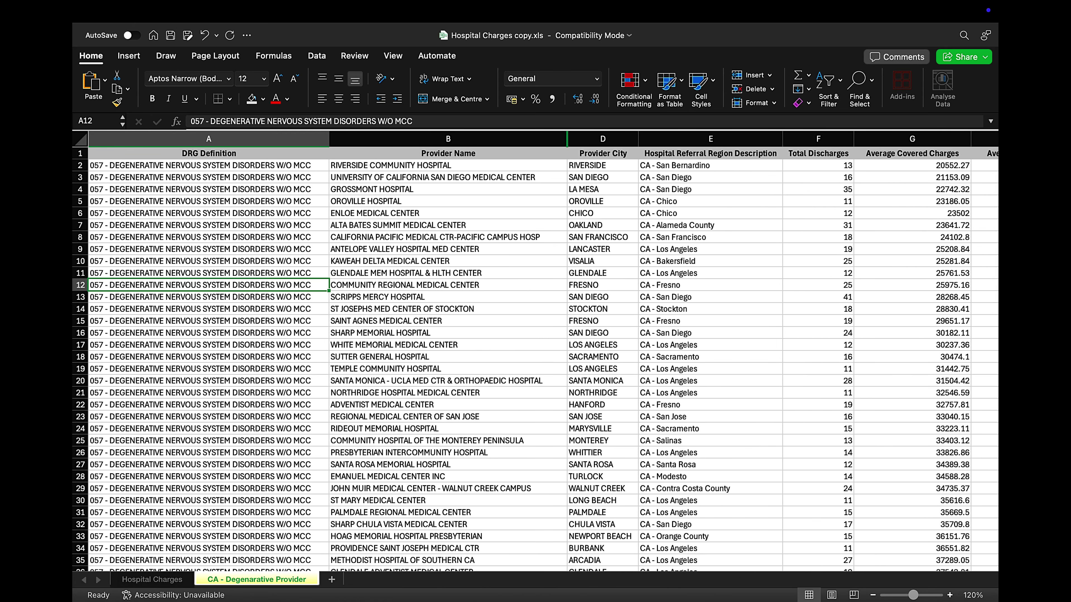
pyautogui.press('Right')
pyautogui.press('Right')
pyautogui.press('Right')
pyautogui.press('Right')
pyautogui.press('Right')
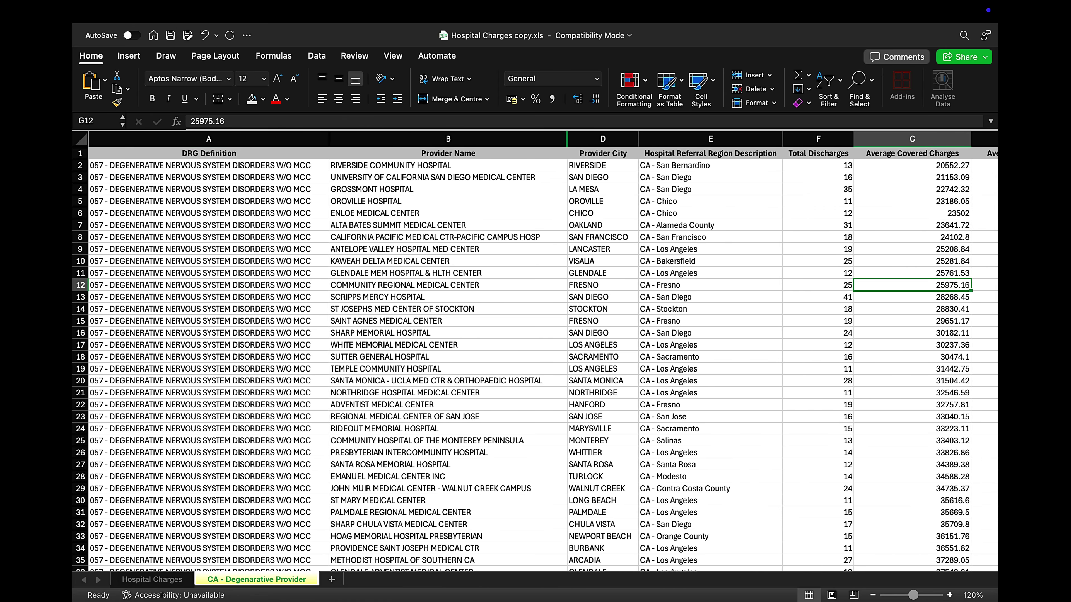
# Step: Jump to the start of the row, go down to A13, and move across and down to G14
pyautogui.press('Home')
pyautogui.press('Down')
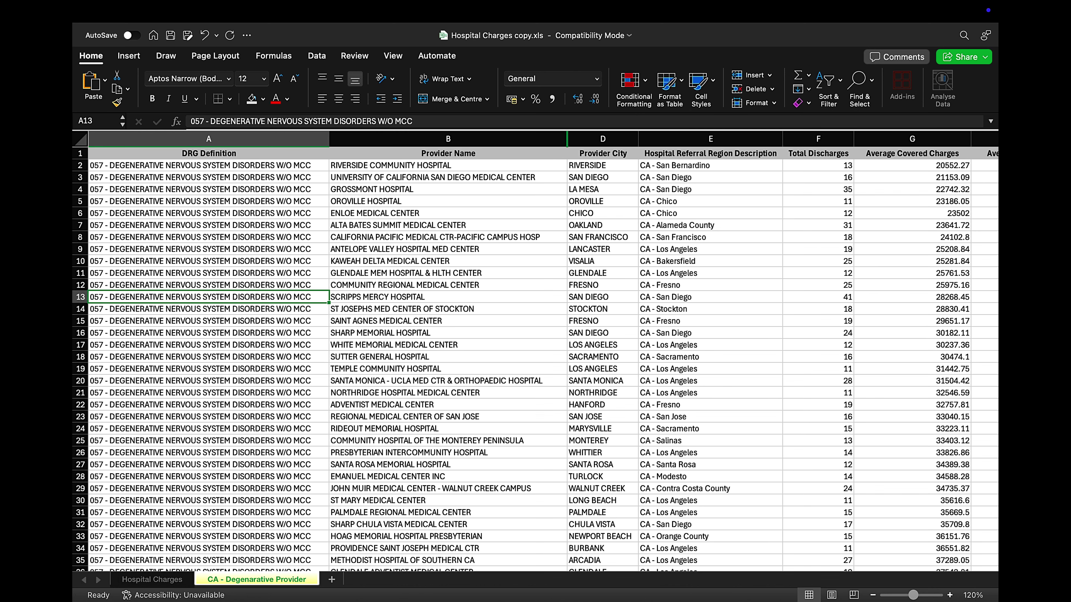
pyautogui.press('Right')
pyautogui.press('Right')
pyautogui.press('Right')
pyautogui.press('Right')
pyautogui.press('Right')
pyautogui.press('Right')
pyautogui.press('Down')
pyautogui.hscroll(8, 535, 350)
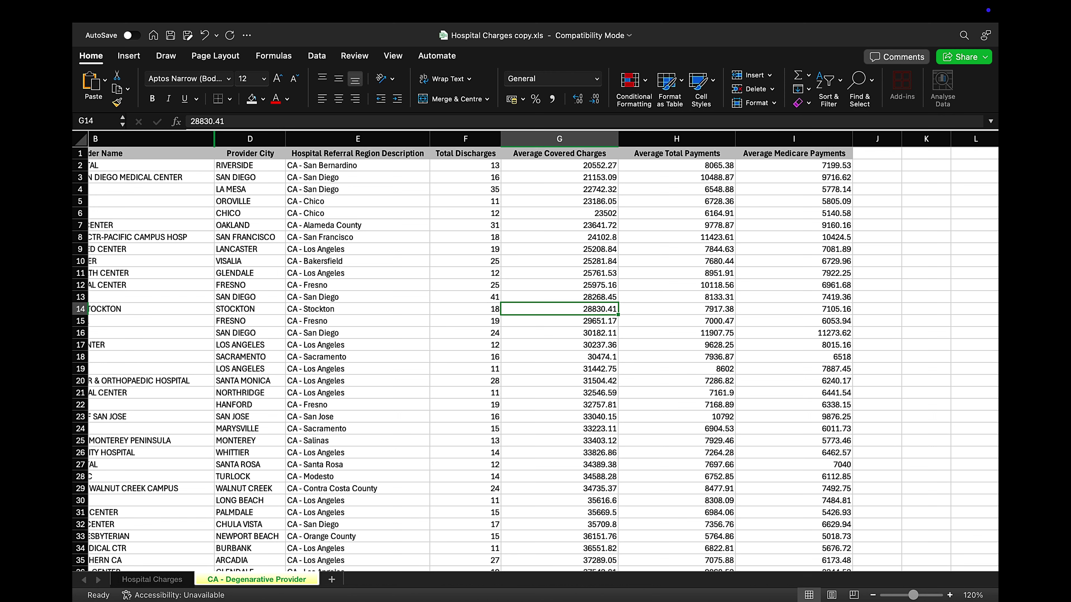
# Step: Move along row 14 from G14 to I14 and back twice
pyautogui.press('Right')
pyautogui.press('Right')
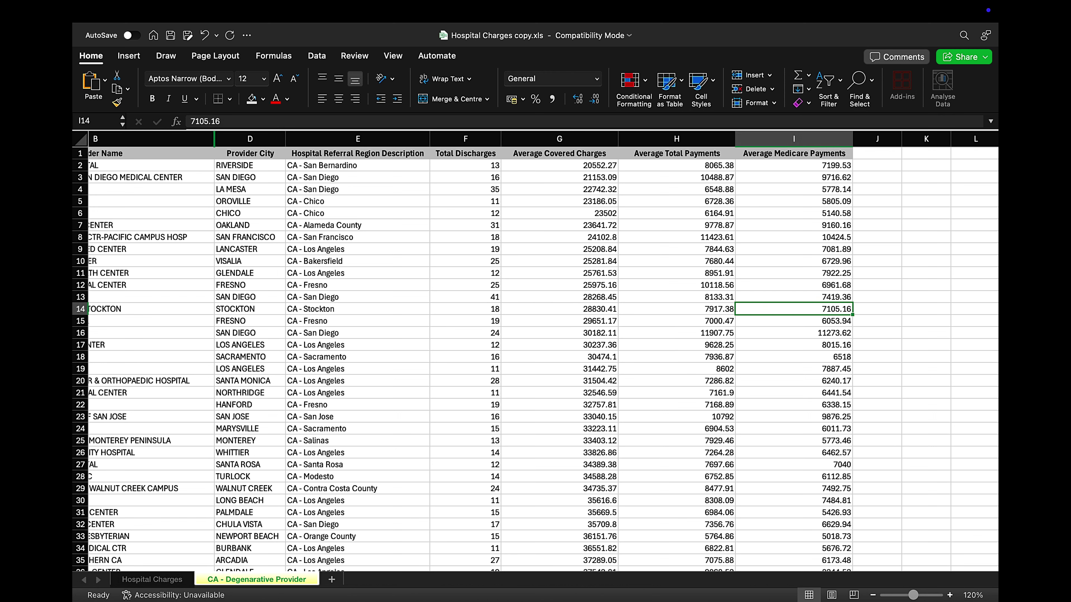
pyautogui.press('Left')
pyautogui.press('Left')
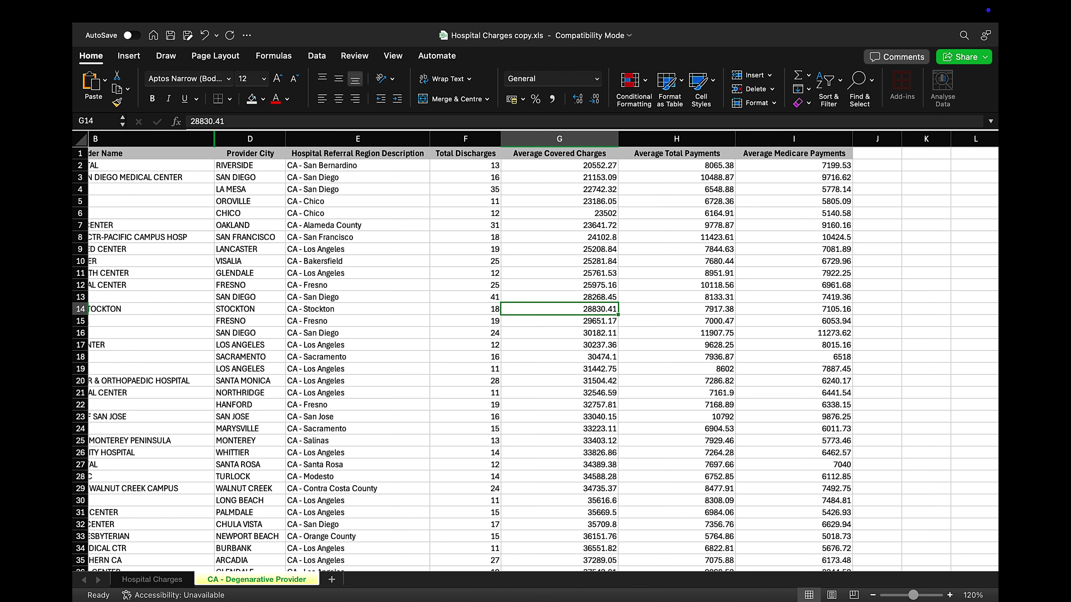
pyautogui.press('Right')
pyautogui.press('Right')
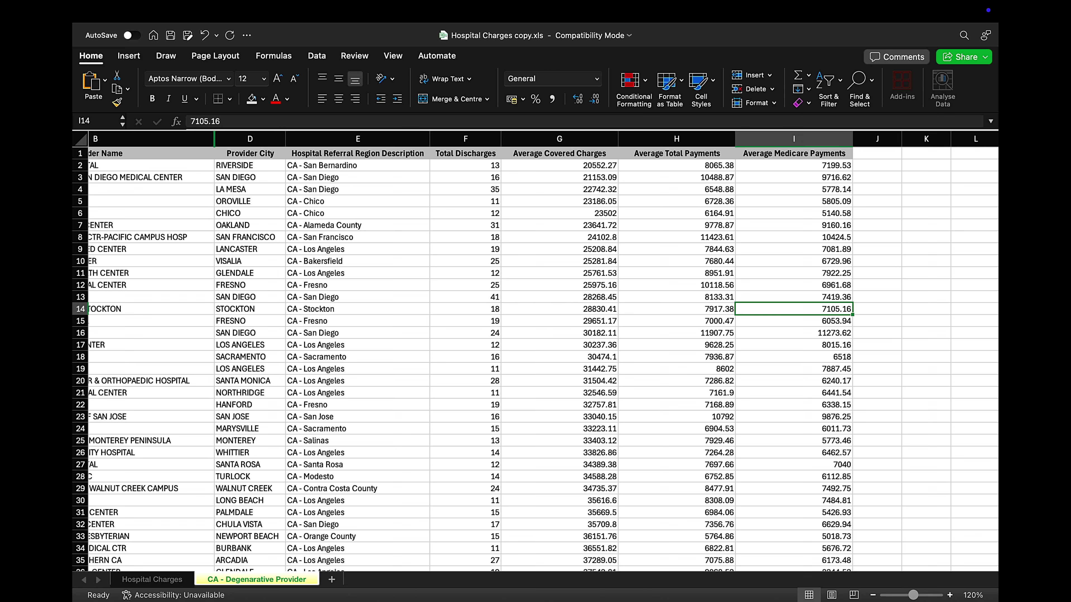
pyautogui.press('Left')
pyautogui.press('Left')
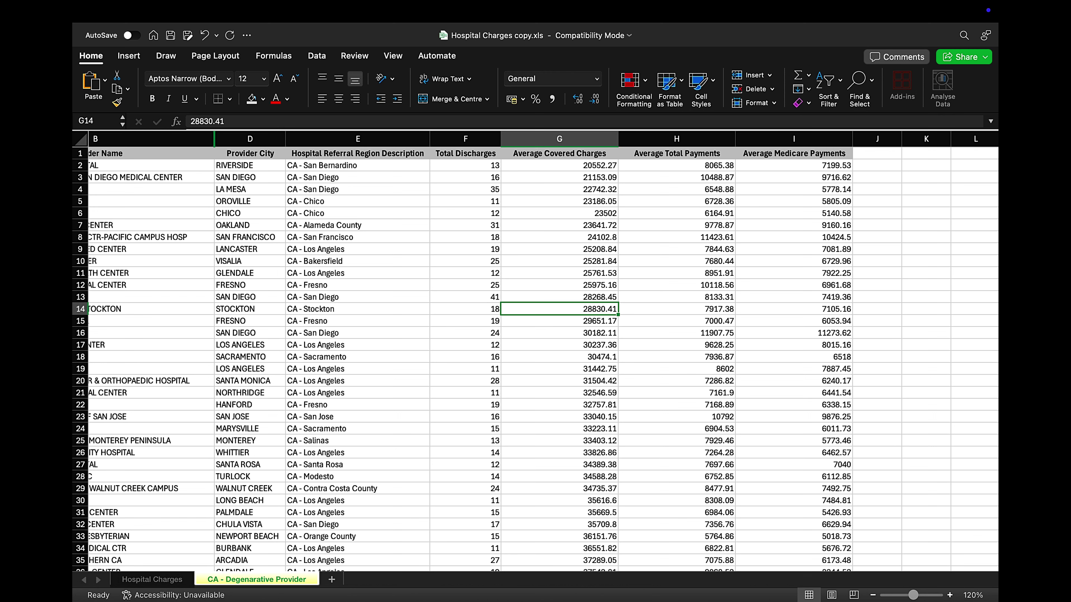
# Step: Jump to the top and bottom of column G, and examine a selection from G18 down to the last entry, G79
pyautogui.hotkey('ctrl', 'Up')
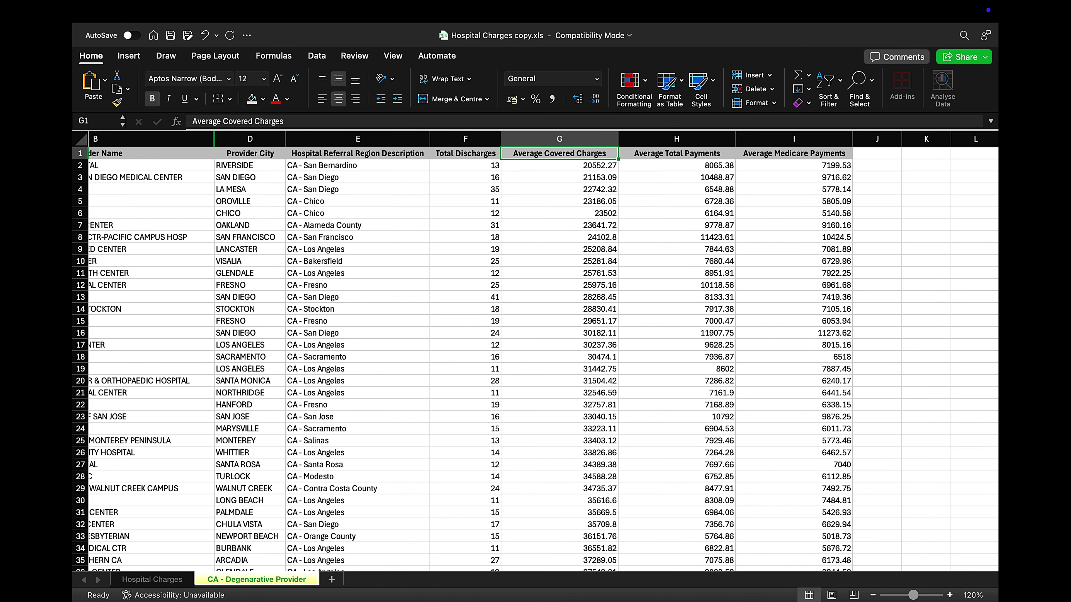
pyautogui.hotkey('ctrl', 'Down')
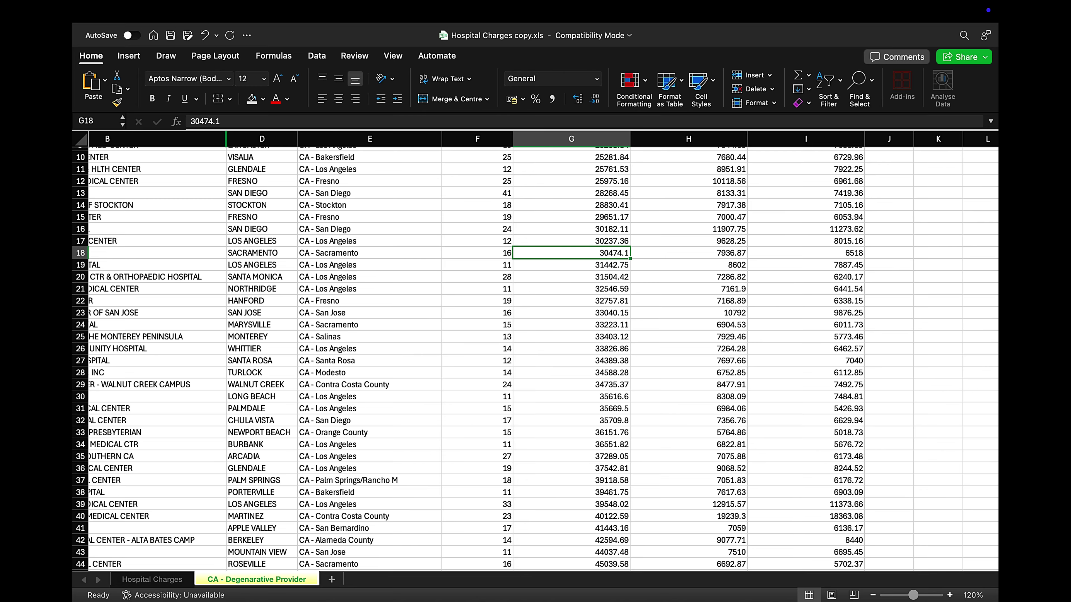
pyautogui.hotkey('ctrl', 'shift', 'Down')
pyautogui.scroll(10, 536, 350)
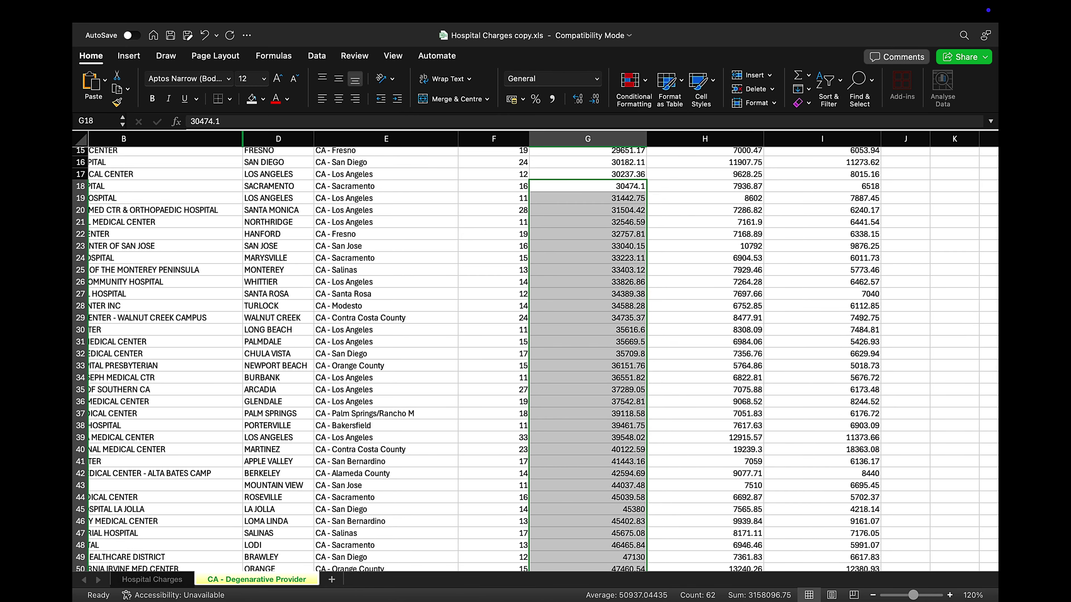
pyautogui.scroll(-12, 535, 350)
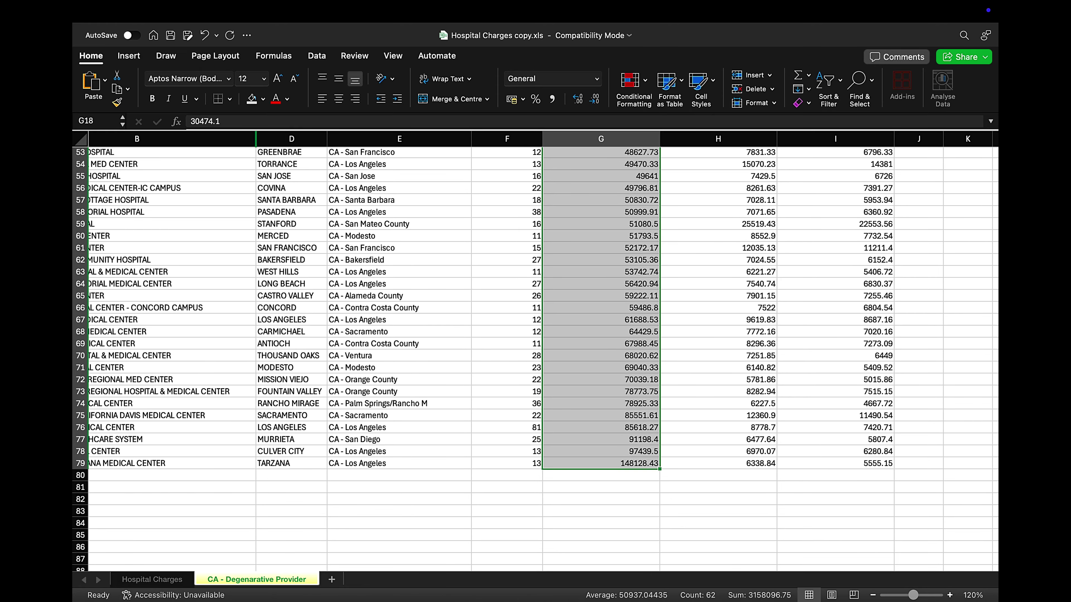
pyautogui.scroll(14, 535, 350)
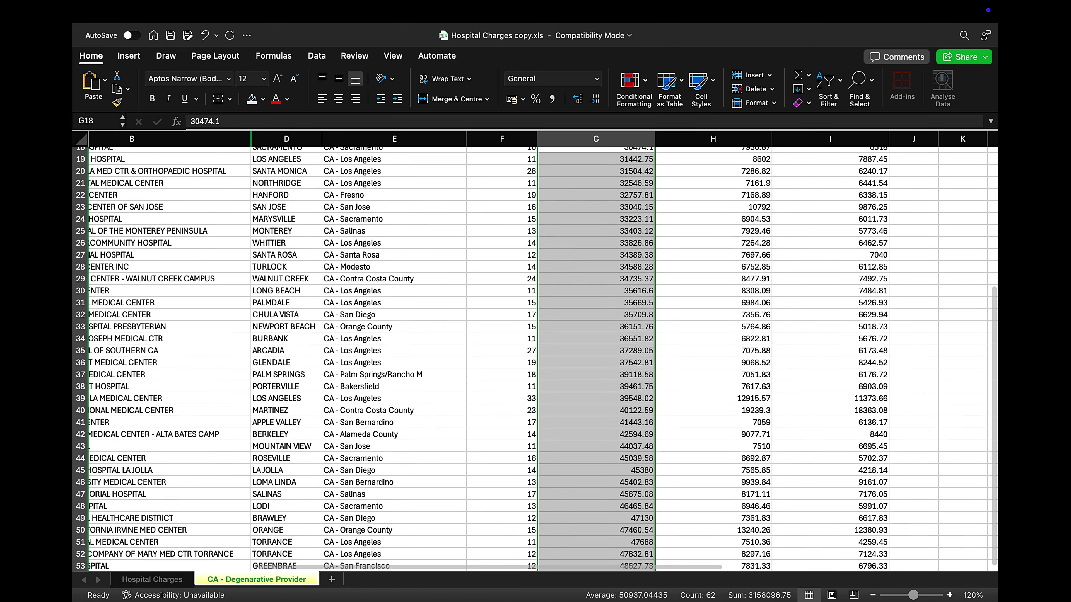
# Step: Select from G18 up to the Average Covered Charges header in G1, and return the selection to G18
pyautogui.click(595, 274)
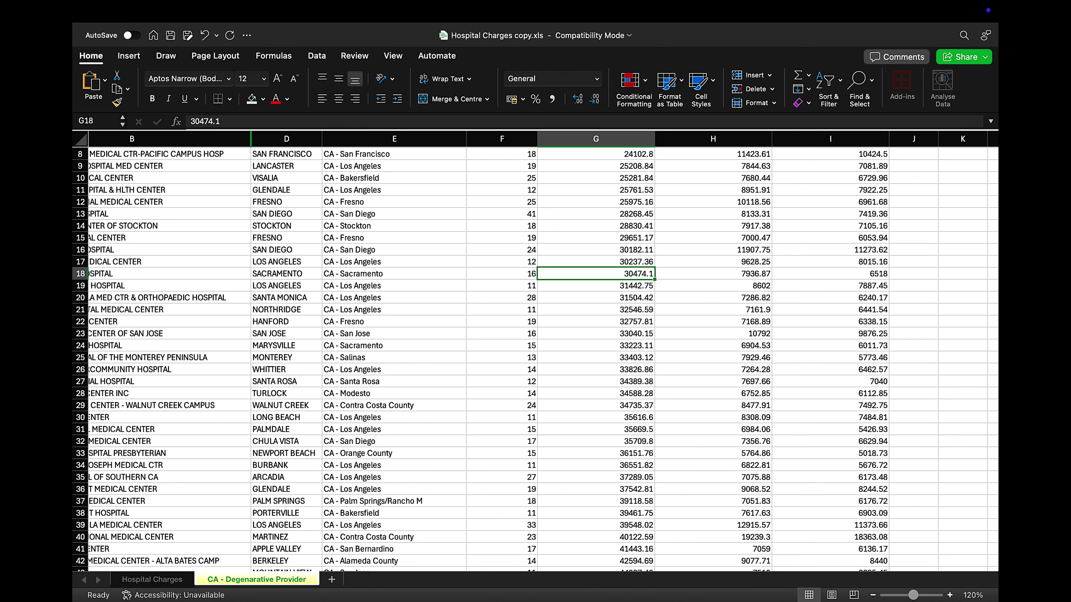
pyautogui.press('super+shift+Up')
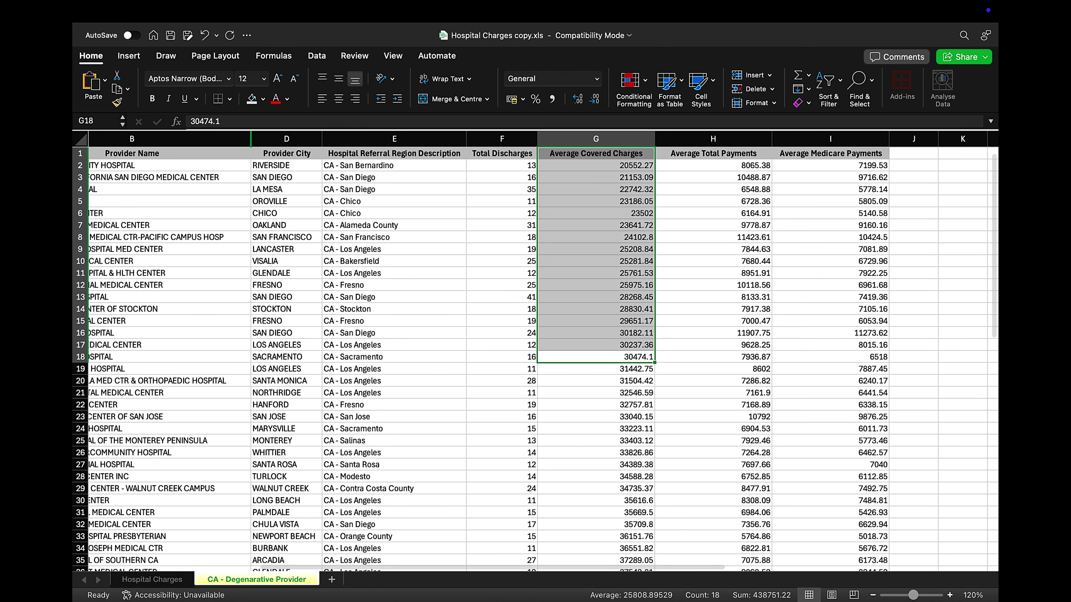
pyautogui.press('super+shift+Down')
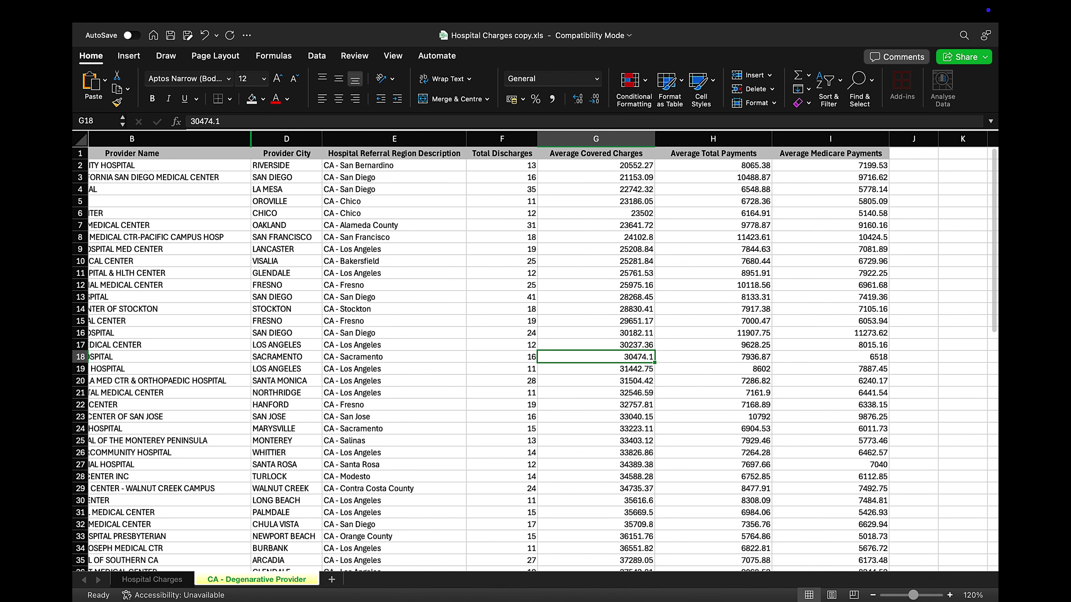
# Step: Select from G18 to the start of row 18, then from G18 to I18, and return the selection to G18
pyautogui.press('super+shift+Left')
pyautogui.press('Right')
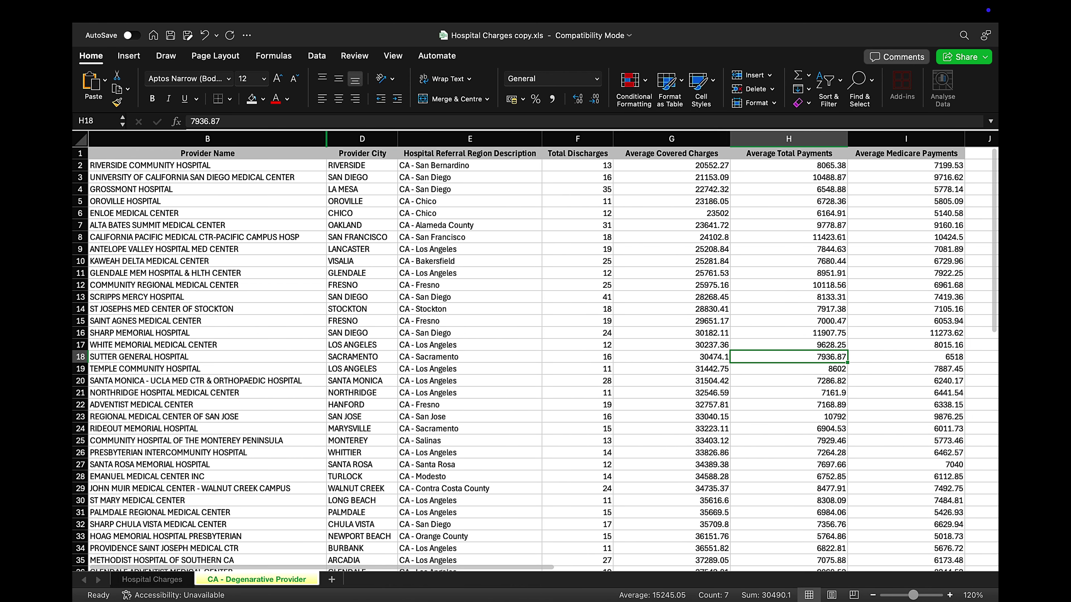
pyautogui.press('Left')
pyautogui.press('super+shift+Right')
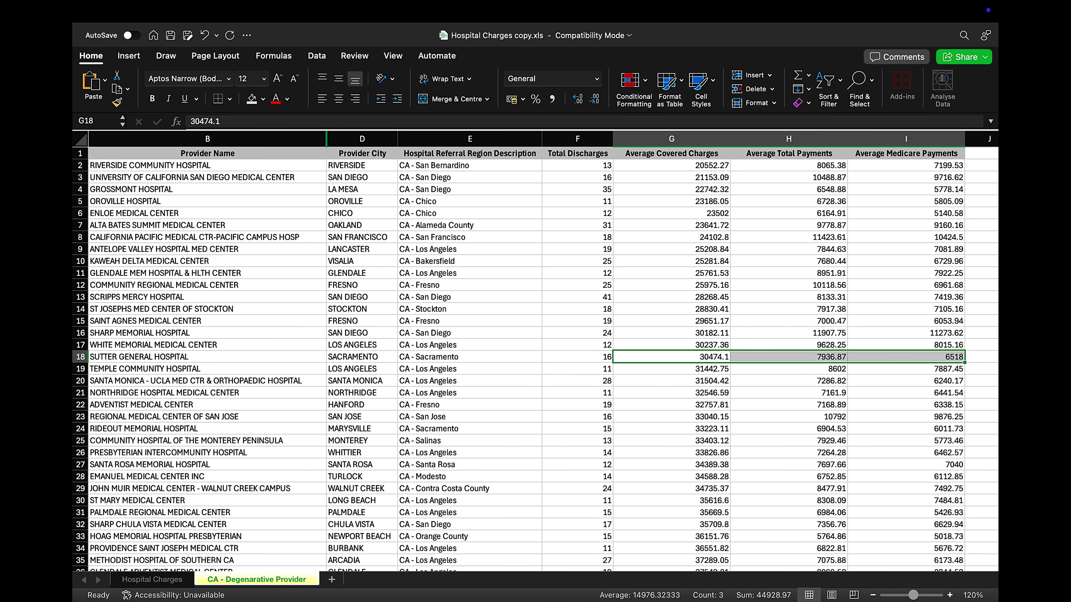
pyautogui.press('super+shift+Left')
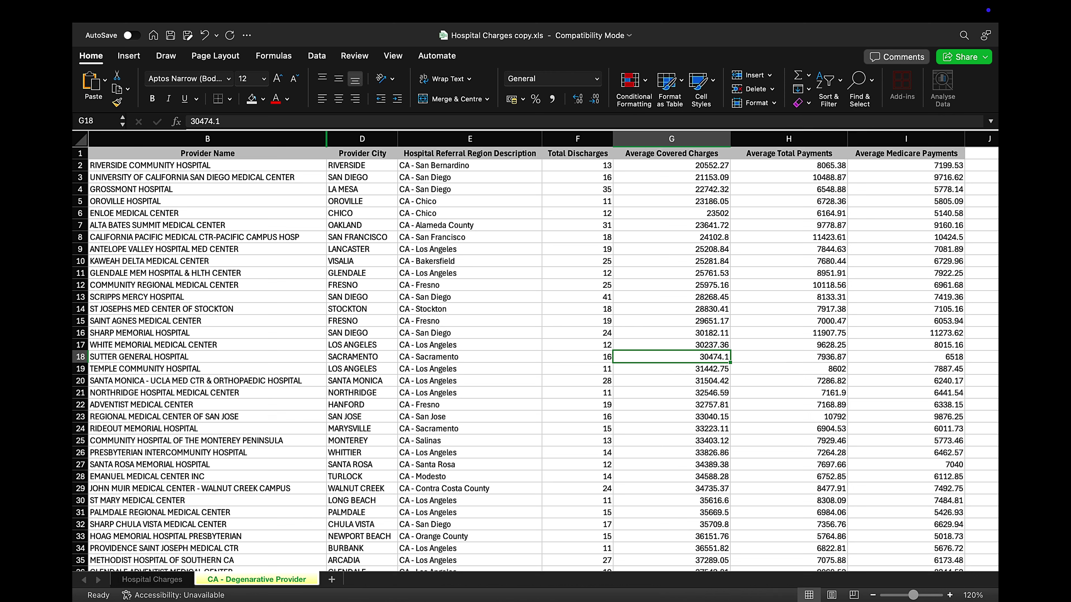
# Step: Select the Average Covered Charges cells G18 to G21
pyautogui.hotkey('shift', 'Down')
pyautogui.hotkey('shift', 'Down')
pyautogui.hotkey('shift', 'Down')
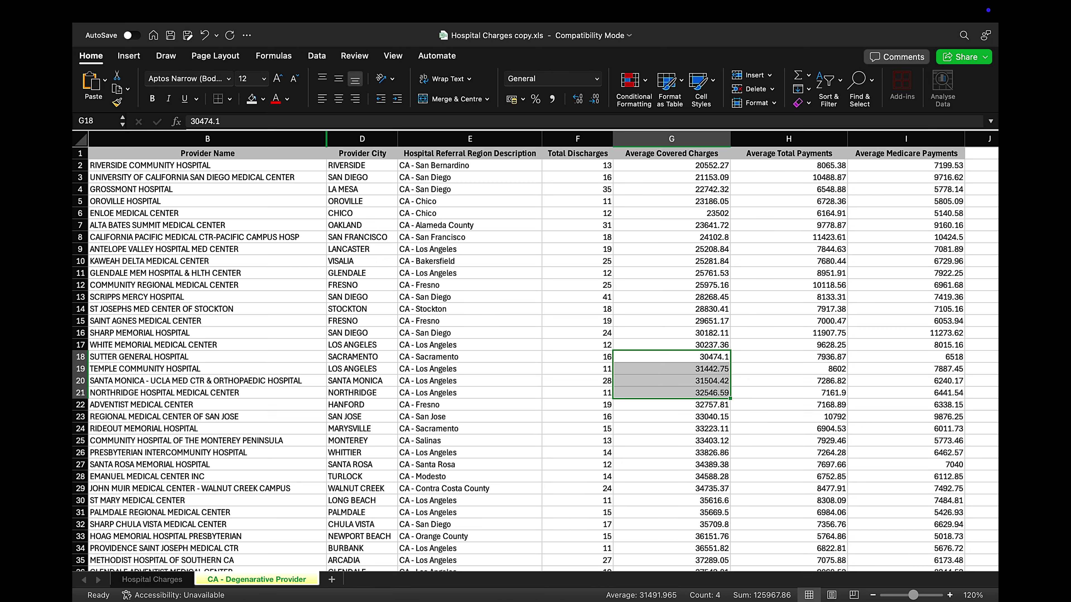
# Step: Extend the G18 to G21 selection across to the DRG Definition column in rows 18 to 21
pyautogui.press('super+shift+Left')
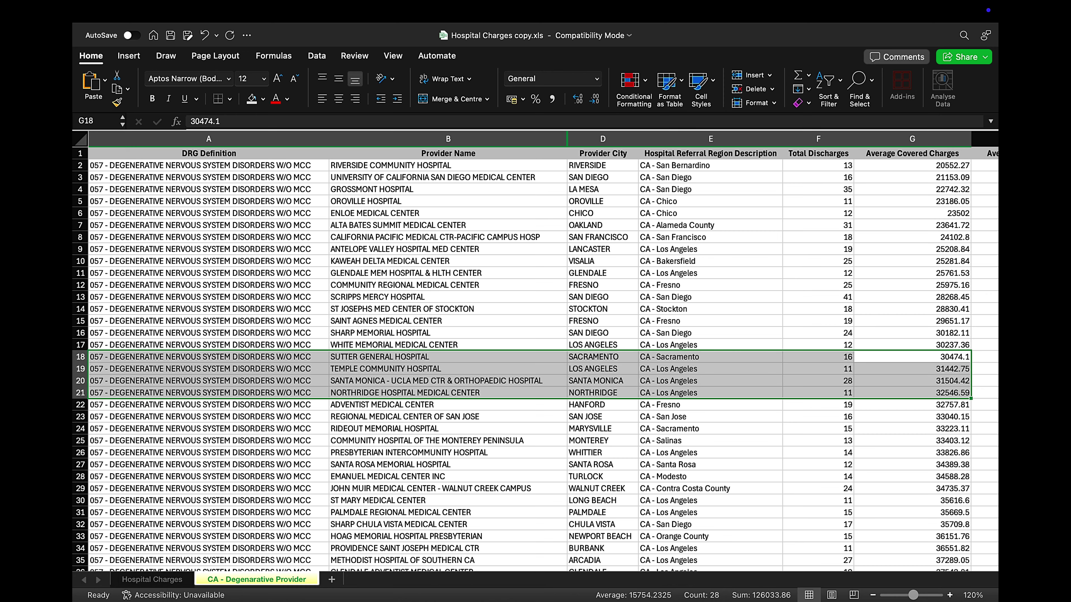
# Step: Format the Average Covered Charges values from G2 to G79 to show no decimal places
pyautogui.hscroll(5, 535, 350)
pyautogui.click(543, 165)
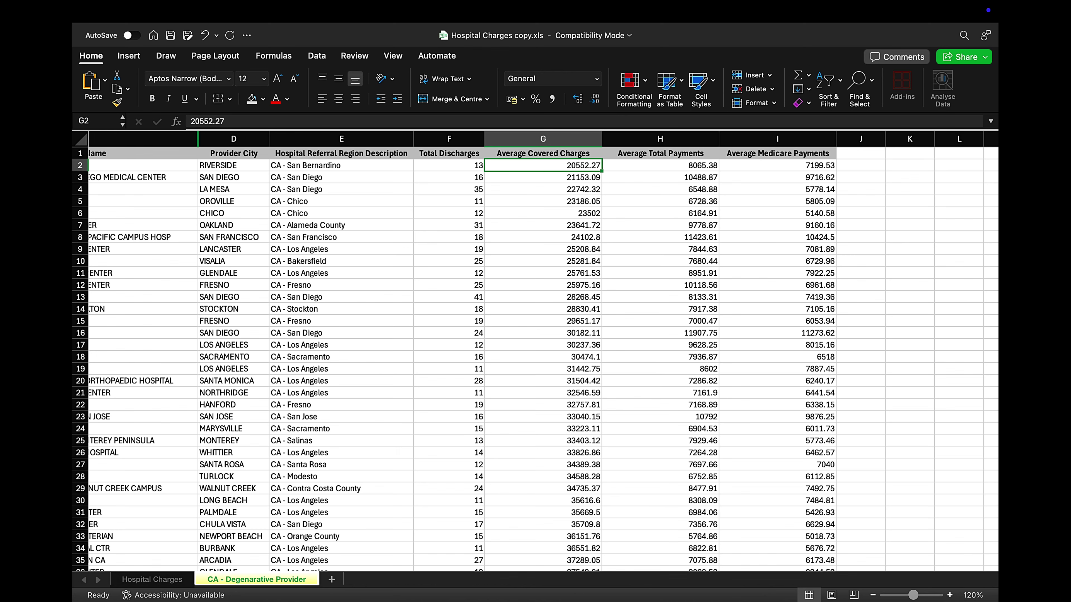
pyautogui.press('super+shift+Down')
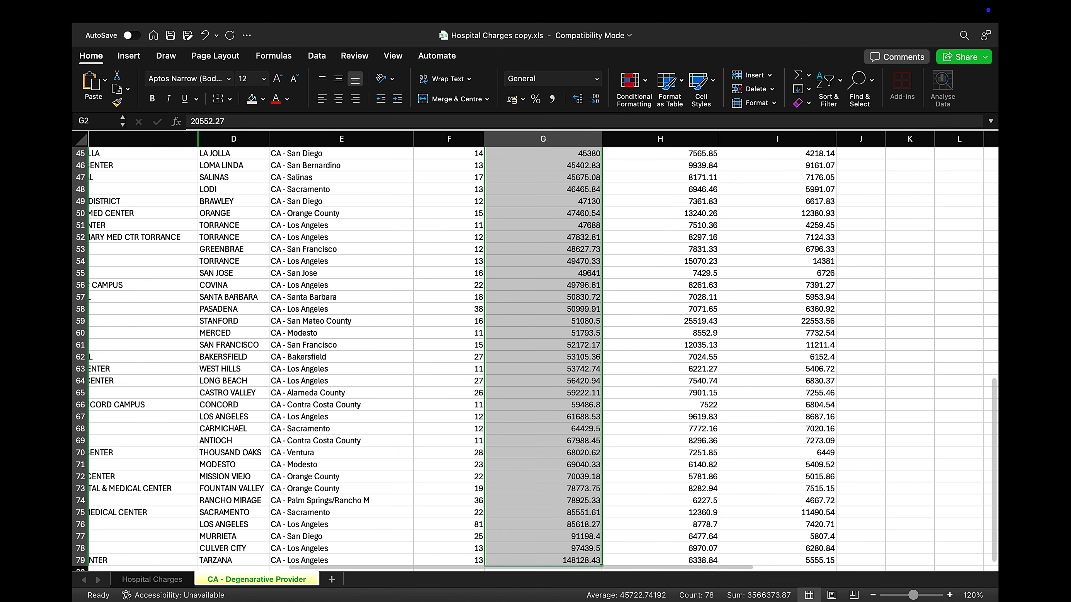
pyautogui.scroll(-14, 536, 359)
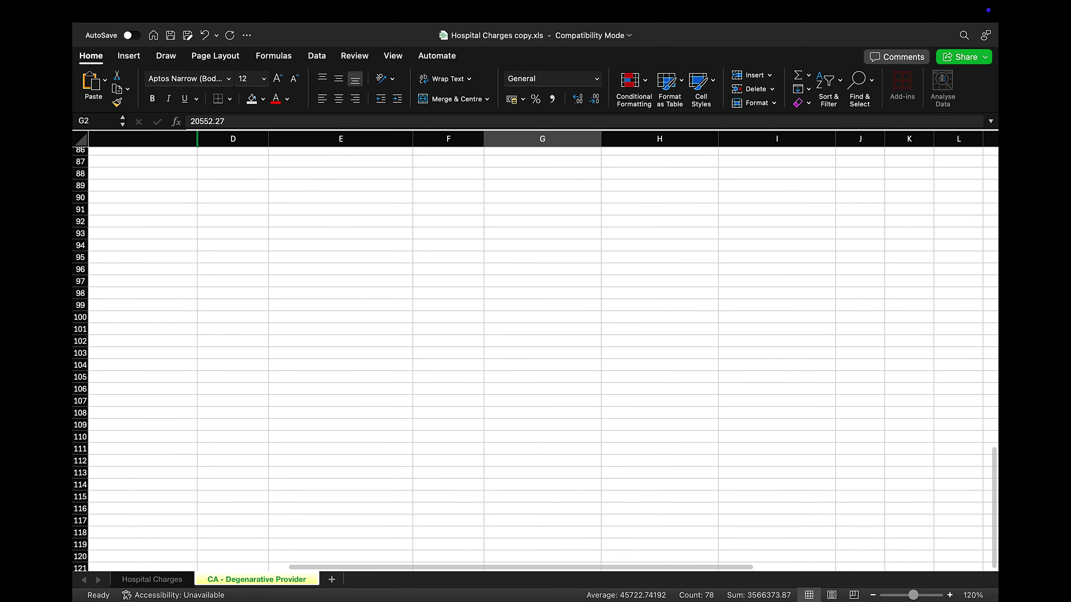
pyautogui.scroll(20, 535, 358)
pyautogui.scroll(6, 535, 358)
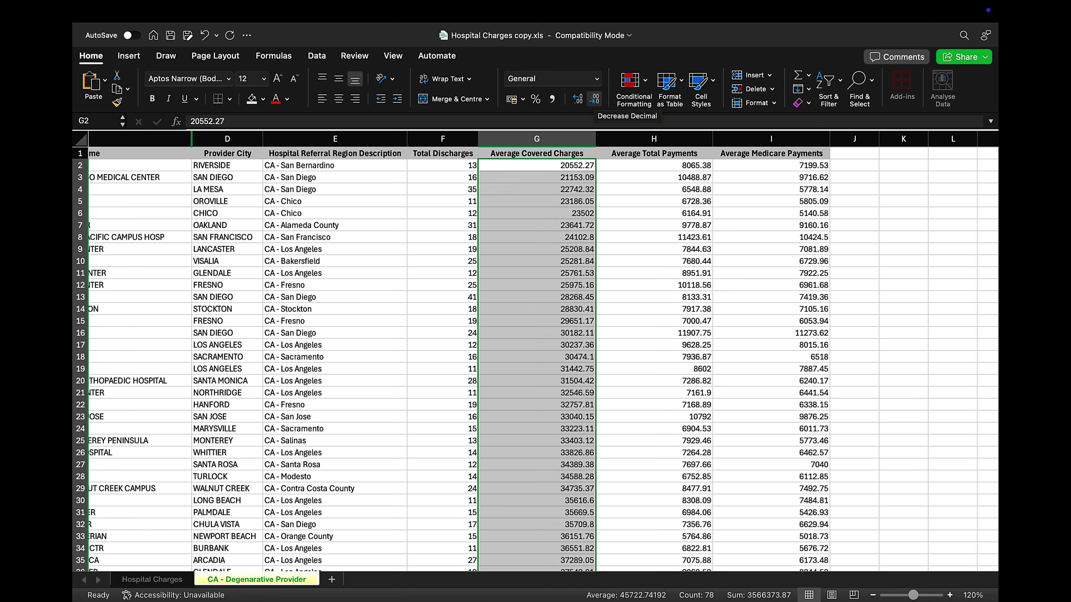
pyautogui.click(594, 98)
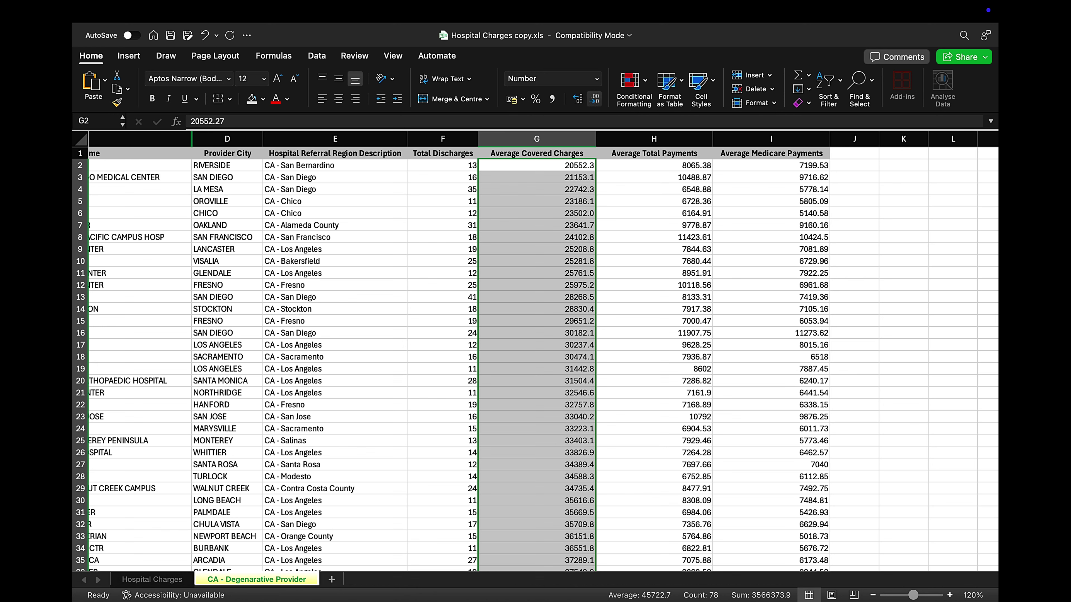
pyautogui.click(594, 98)
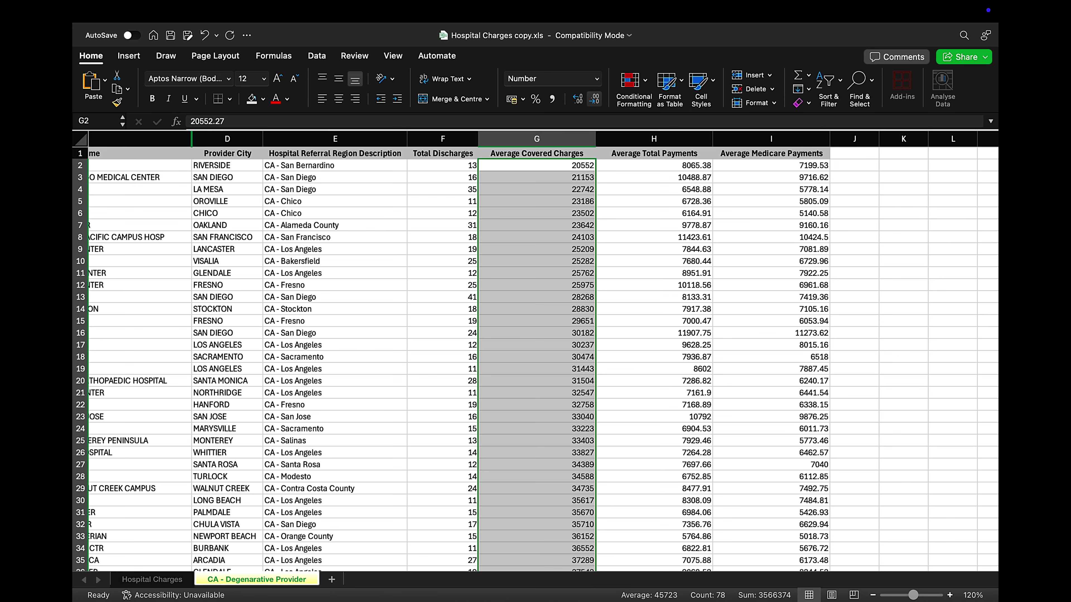
pyautogui.scroll(-15, 536, 358)
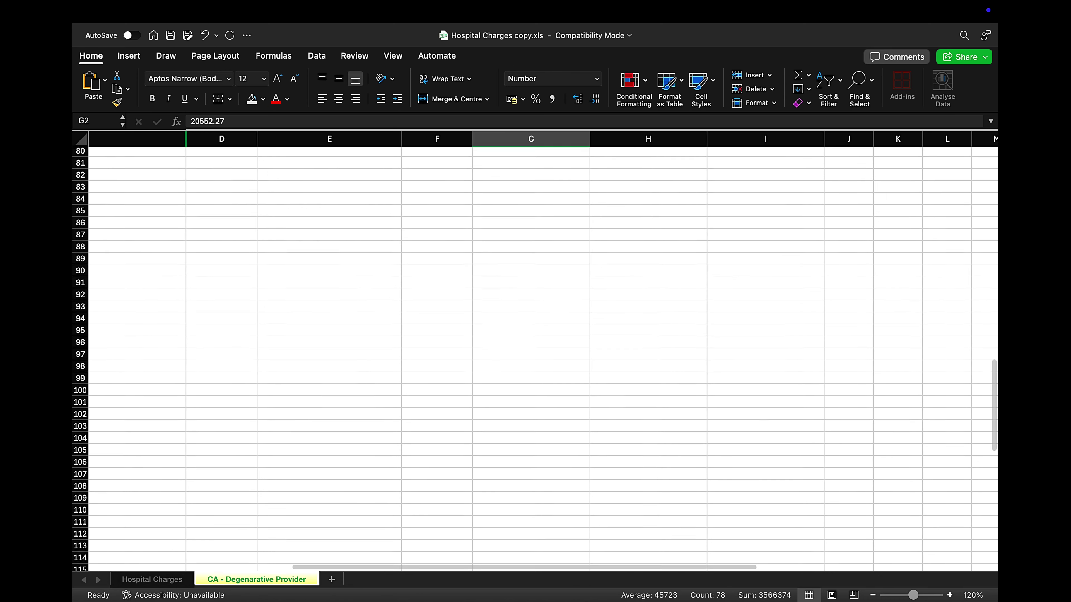
pyautogui.scroll(15, 536, 358)
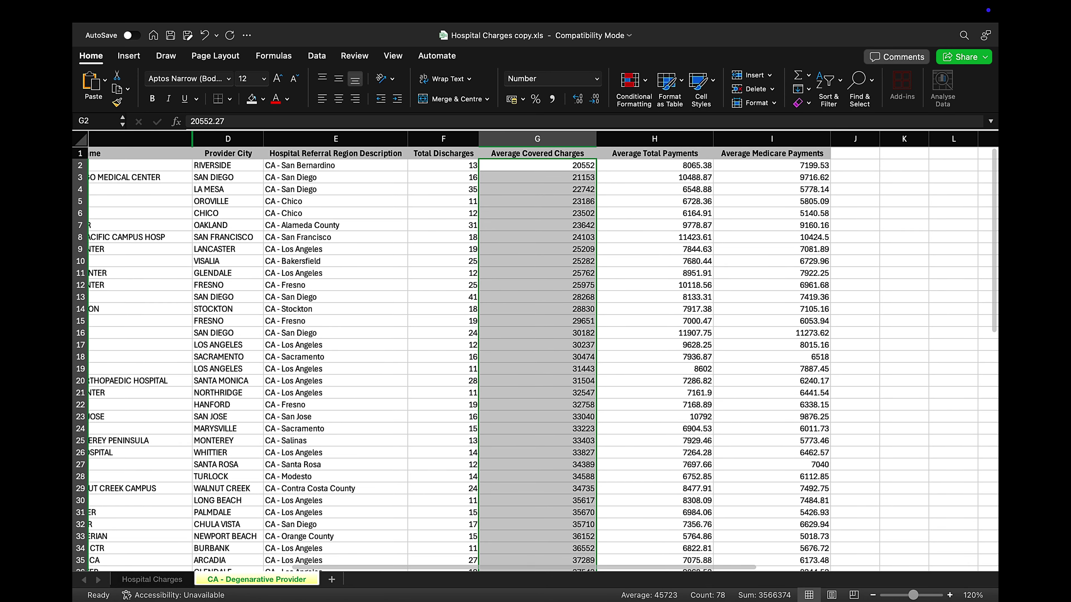
# Step: Format the Average Total Payments and Average Medicare Payments values from H2 to I79 to show no decimal places
pyautogui.click(654, 190)
pyautogui.press('Up')
pyautogui.press('Up')
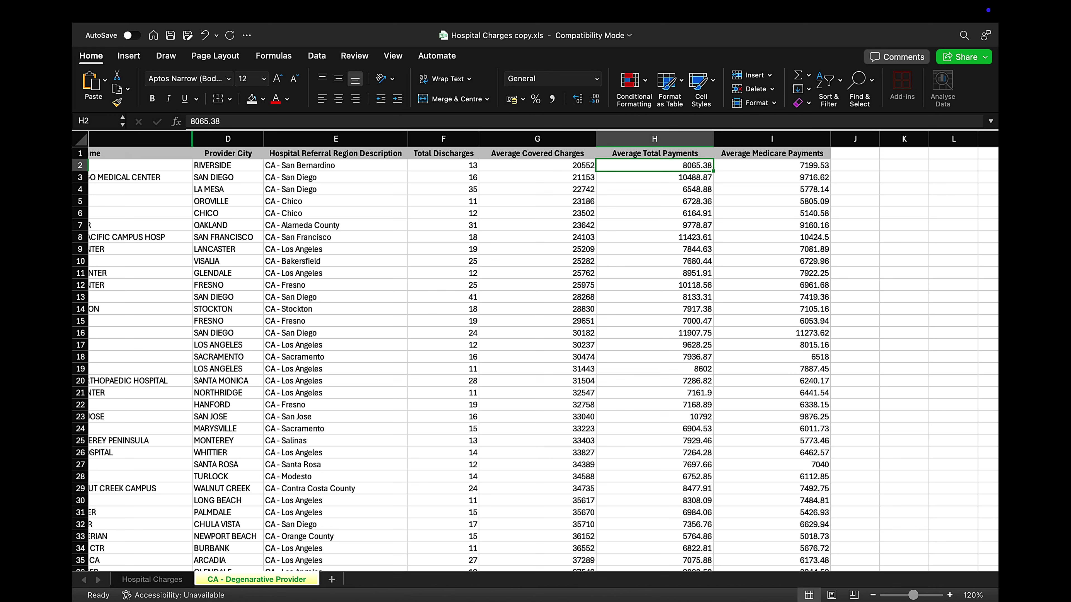
pyautogui.hotkey('shift', 'Right')
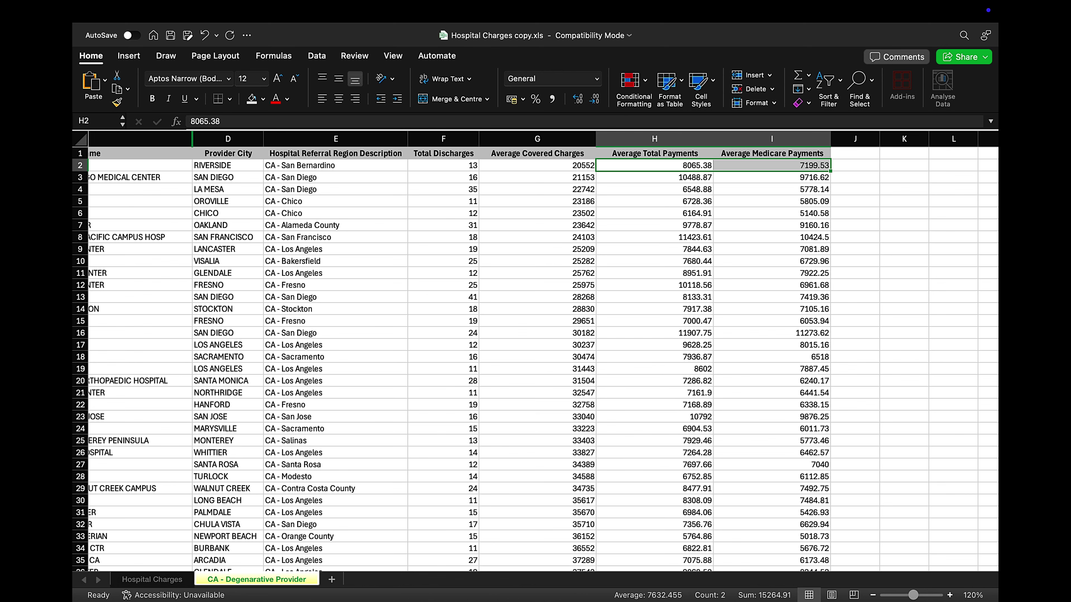
pyautogui.hotkey('ctrl', 'shift', 'Down')
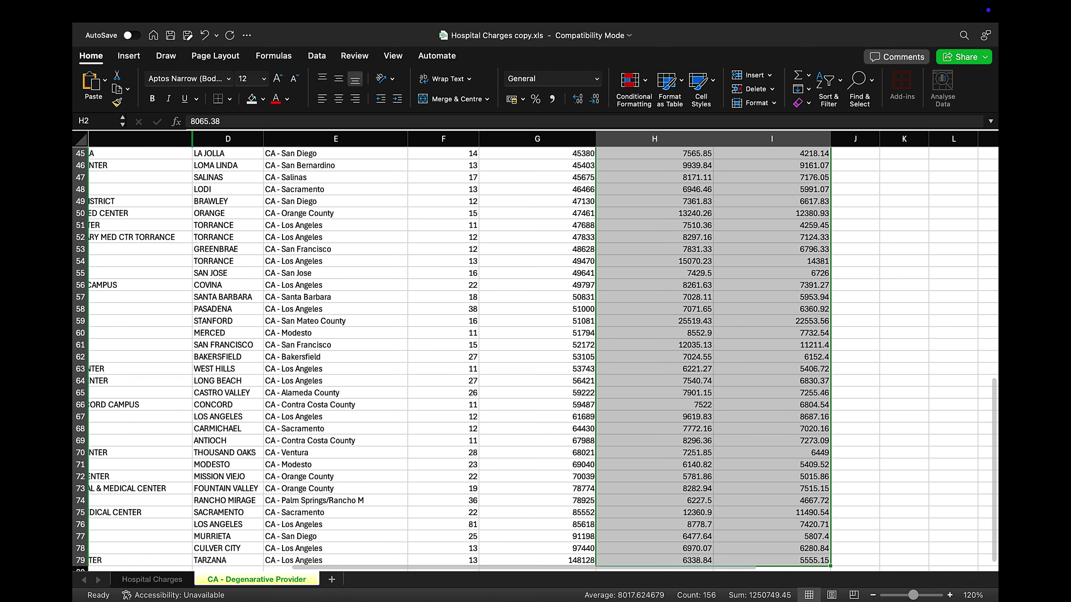
pyautogui.scroll(15, 535, 358)
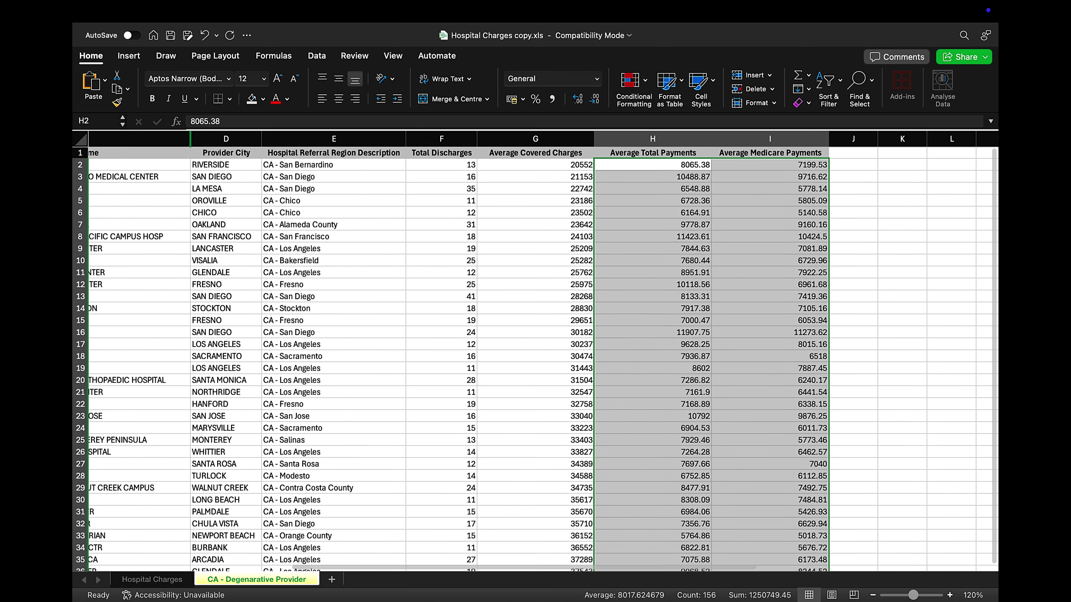
pyautogui.scroll(-20, 535, 359)
pyautogui.scroll(20, 535, 358)
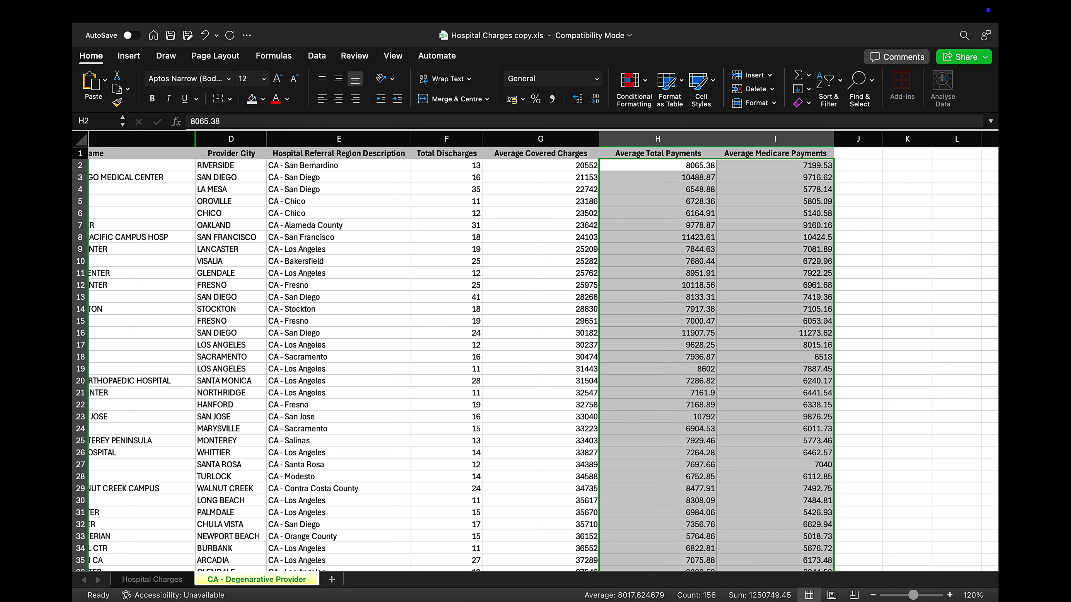
pyautogui.click(594, 99)
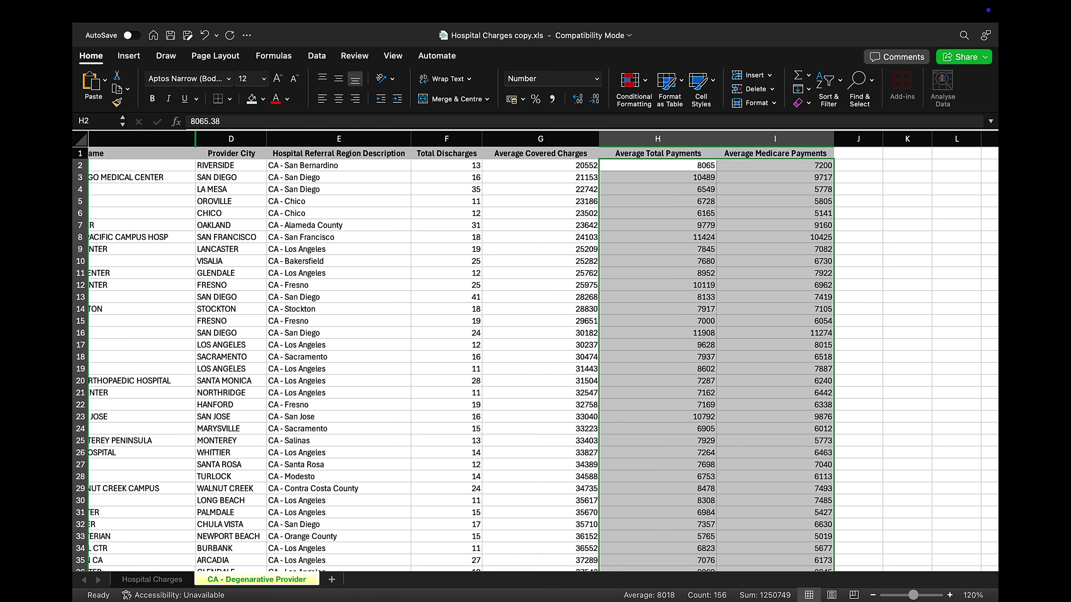
# Step: Select all values in the three average amount columns, from G2 to I79, and review the selection's extent
pyautogui.click(541, 166)
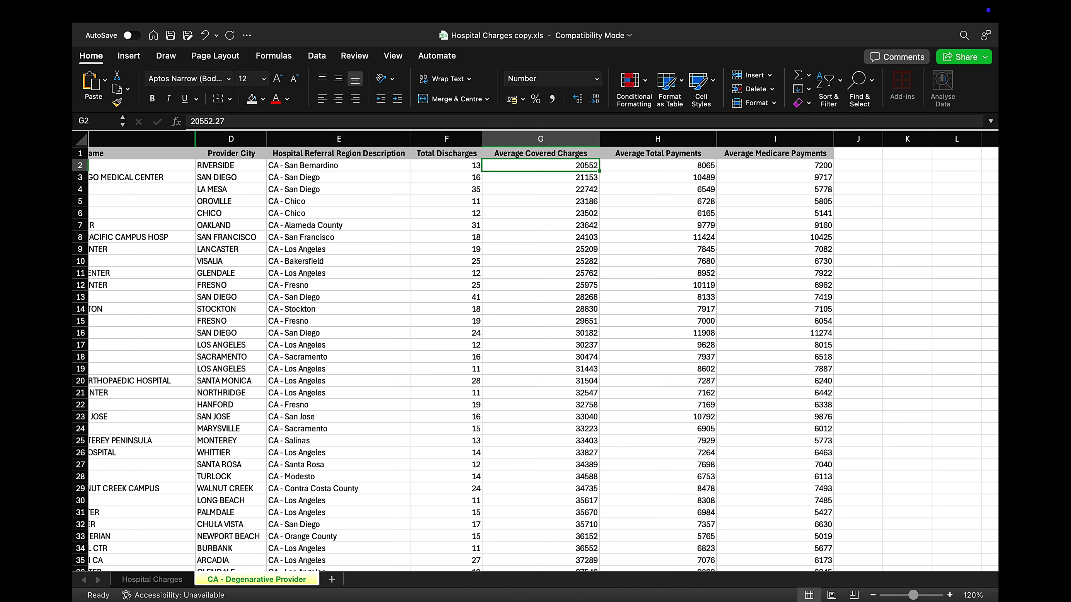
pyautogui.click(859, 273)
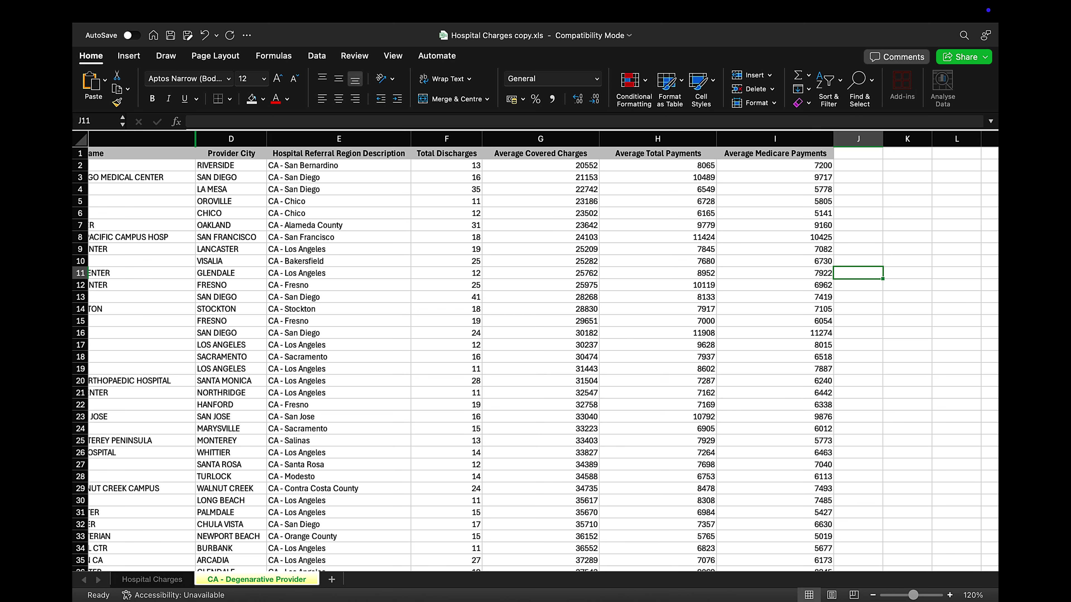
pyautogui.moveTo(540, 166); pyautogui.dragTo(775, 156)
pyautogui.click(657, 201)
pyautogui.moveTo(540, 166); pyautogui.dragTo(775, 166)
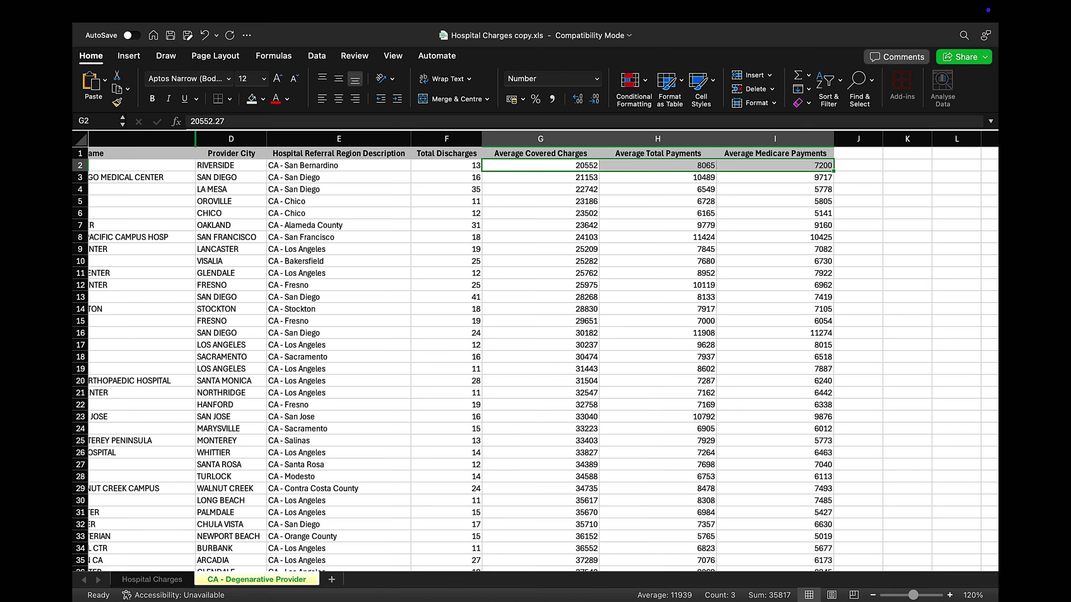
pyautogui.press('super+shift+Down')
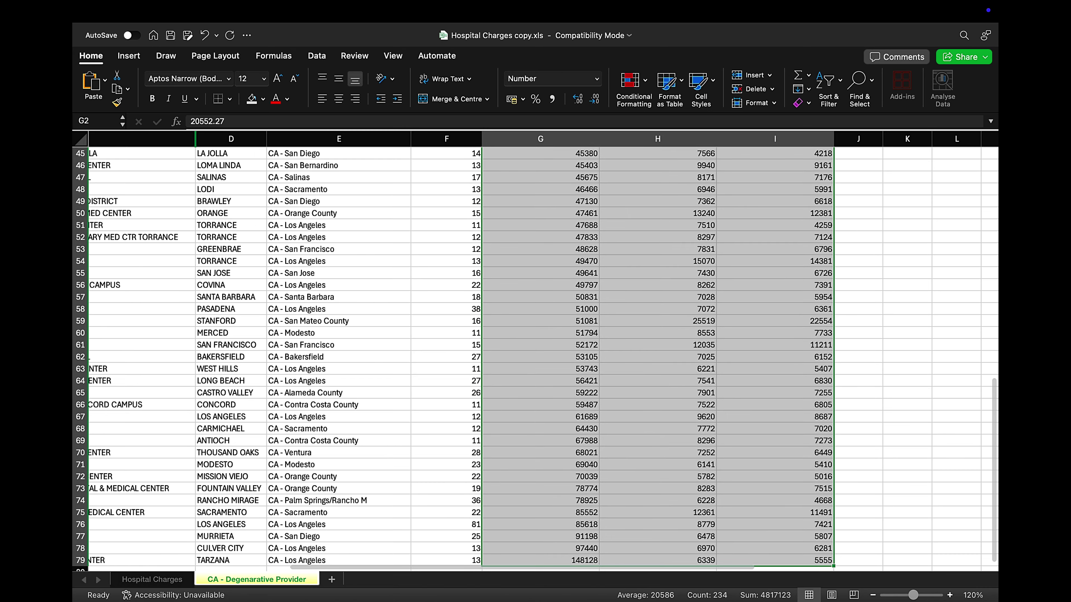
pyautogui.scroll(12, 535, 358)
pyautogui.scroll(-14, 535, 358)
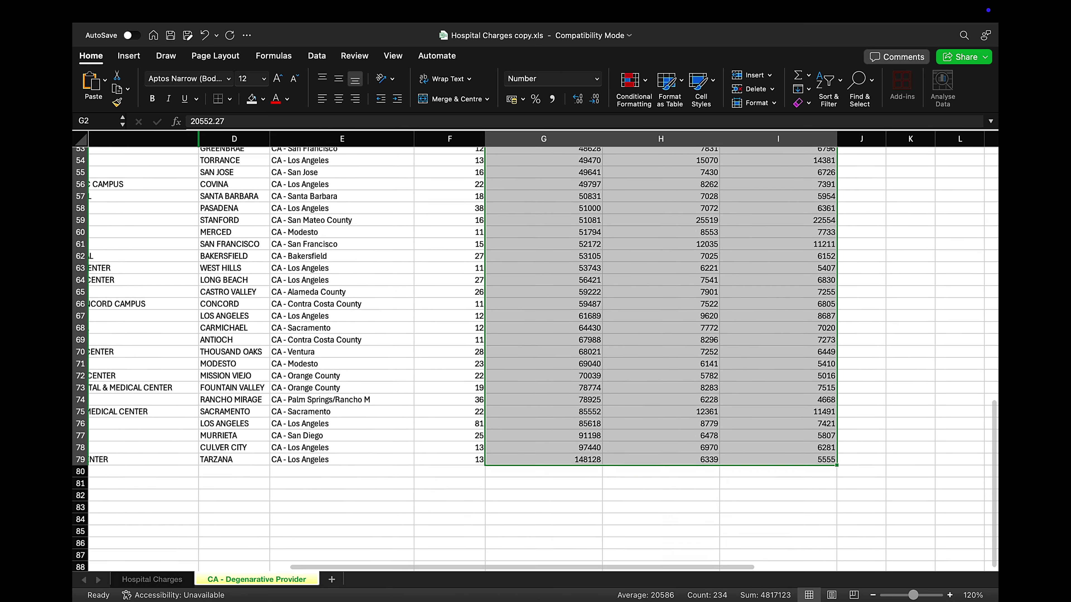
pyautogui.scroll(2, 535, 359)
pyautogui.scroll(15, 536, 359)
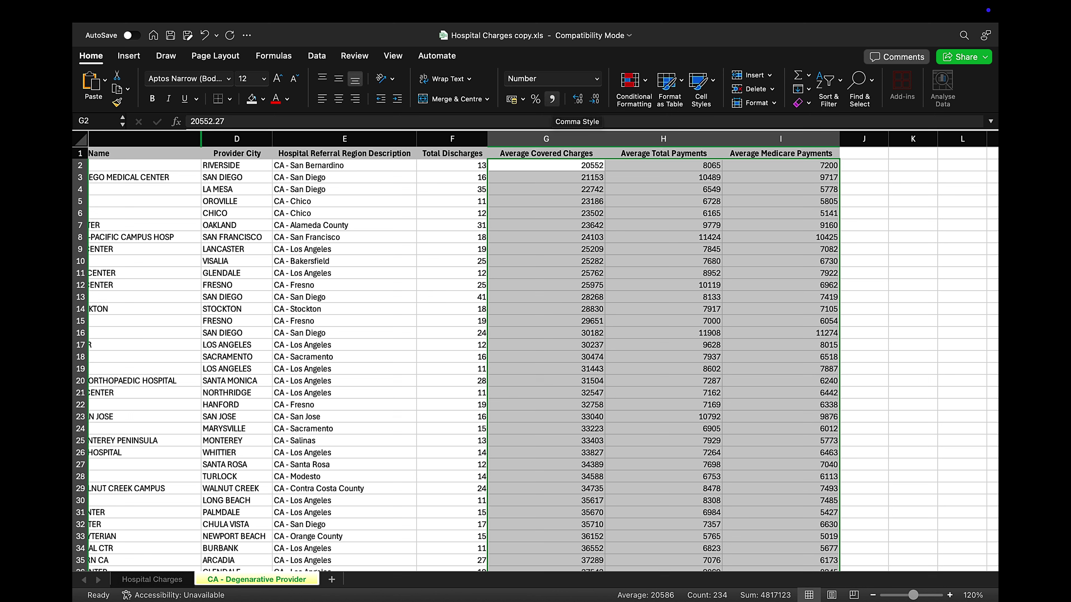
# Step: Apply Comma Style to the selected charges and payments values and reduce them to no decimal places
pyautogui.click(552, 98)
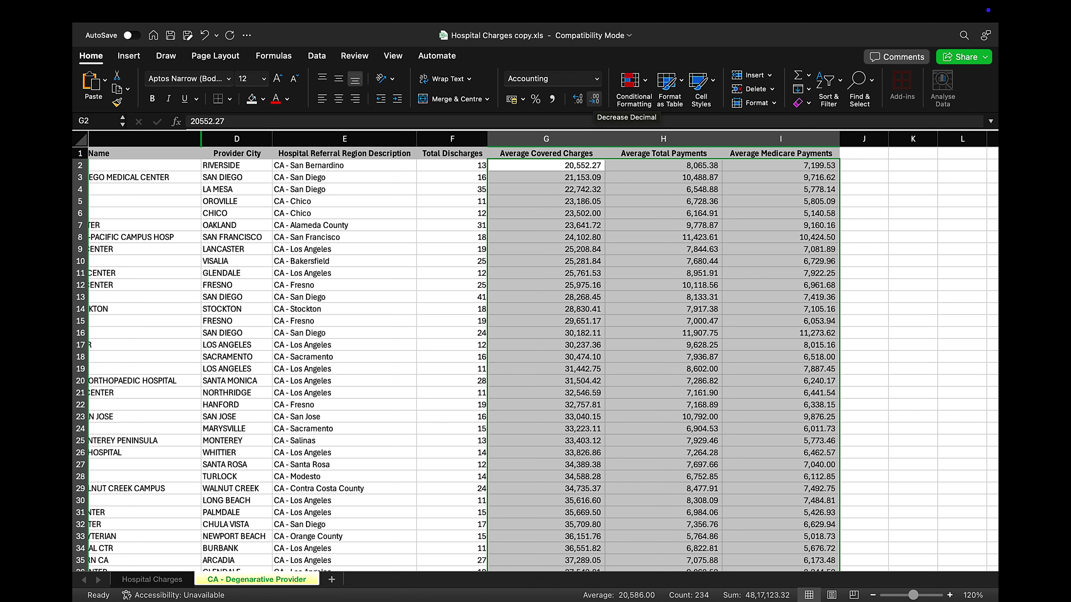
pyautogui.doubleClick(594, 99)
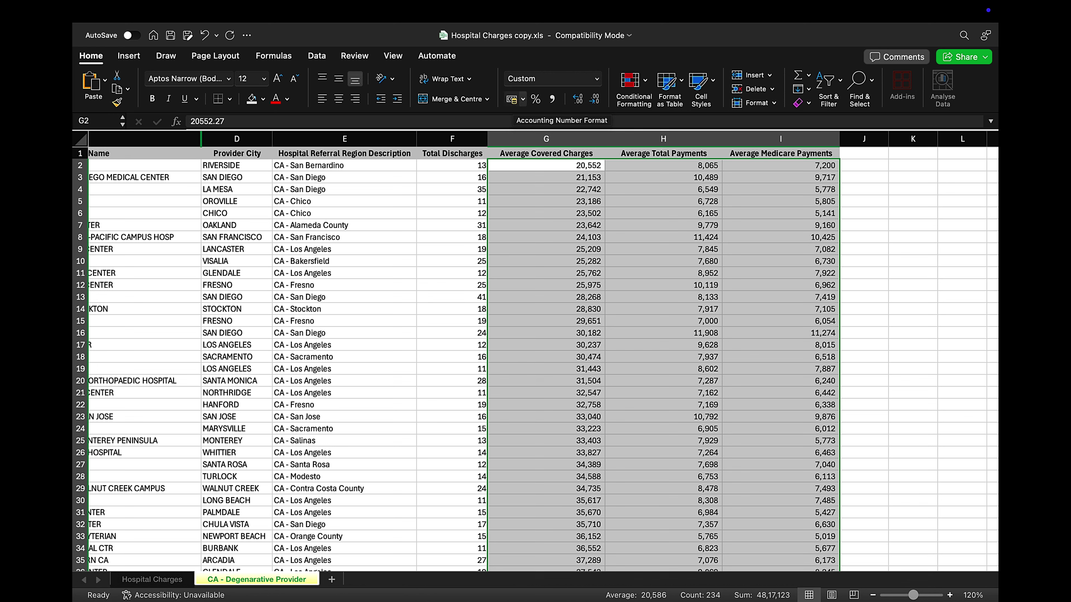
# Step: Apply the $ English (United States) accounting number format to the selected values in G2 to I79
pyautogui.click(522, 99)
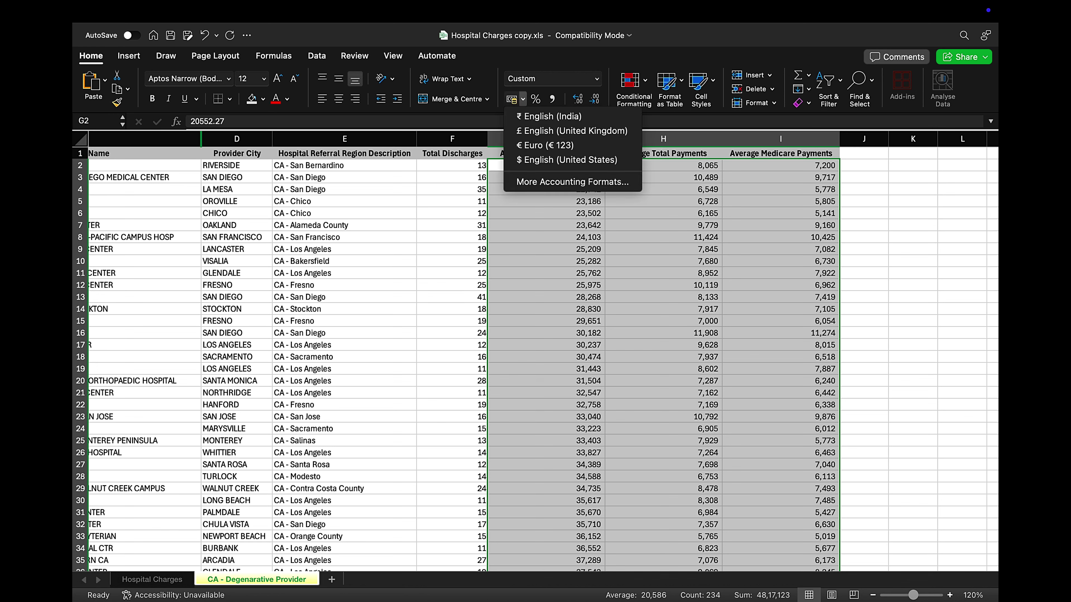
pyautogui.click(523, 99)
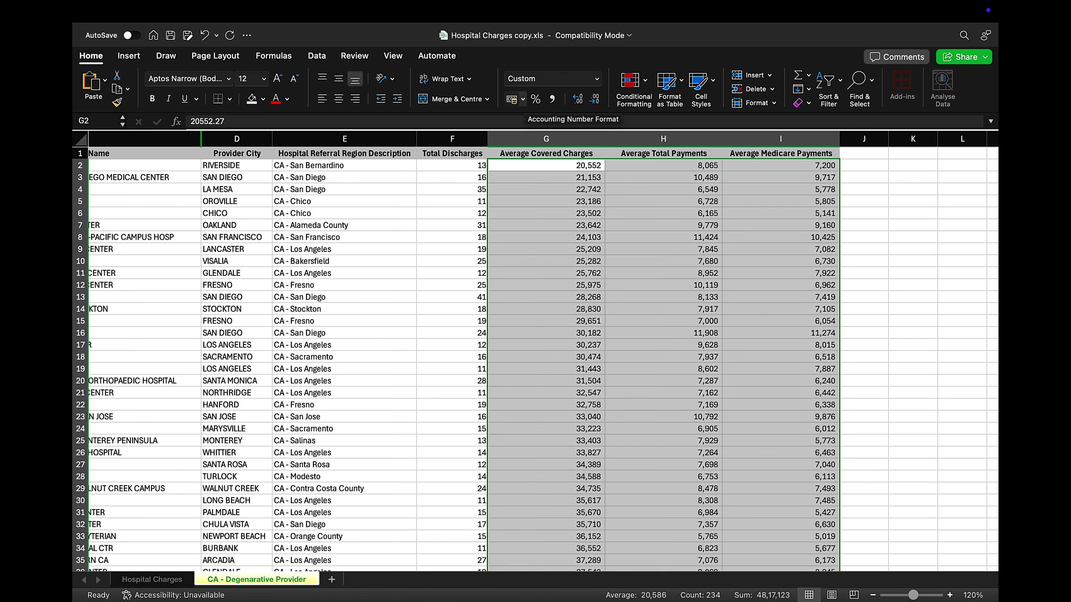
pyautogui.click(523, 99)
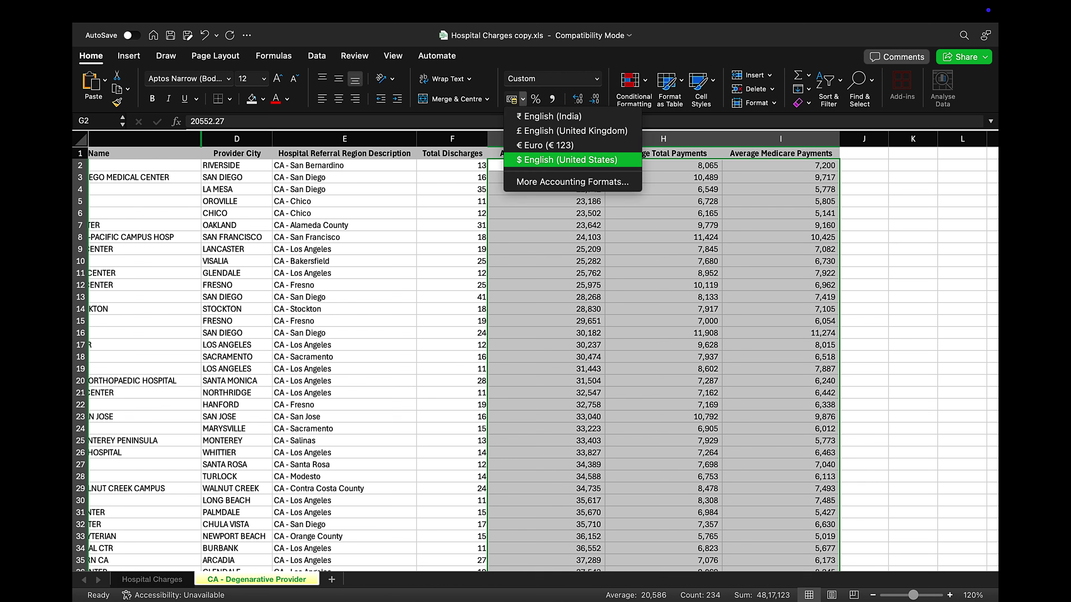
pyautogui.click(567, 160)
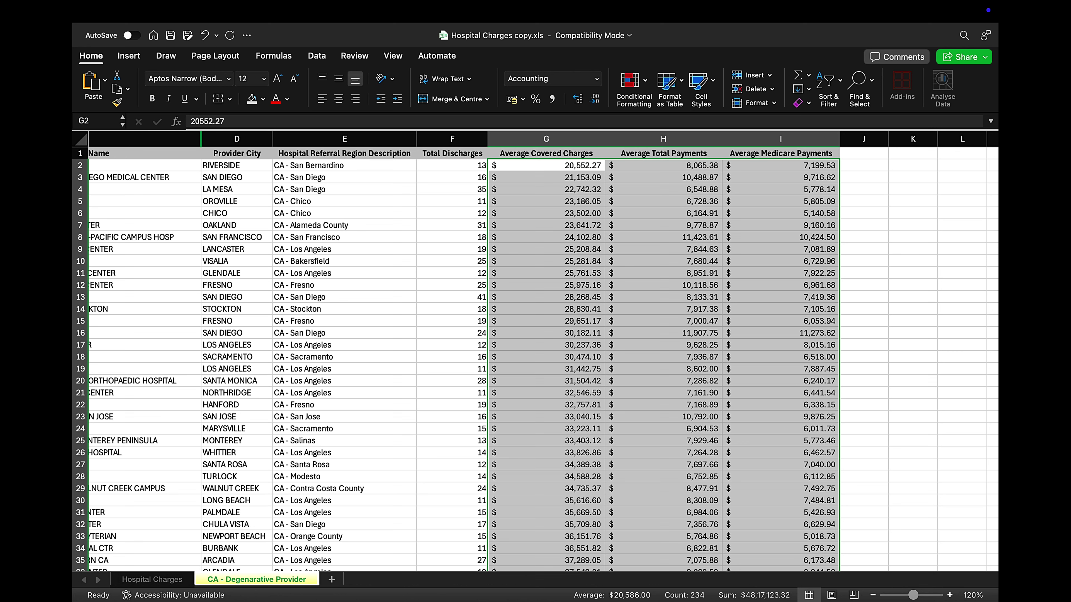